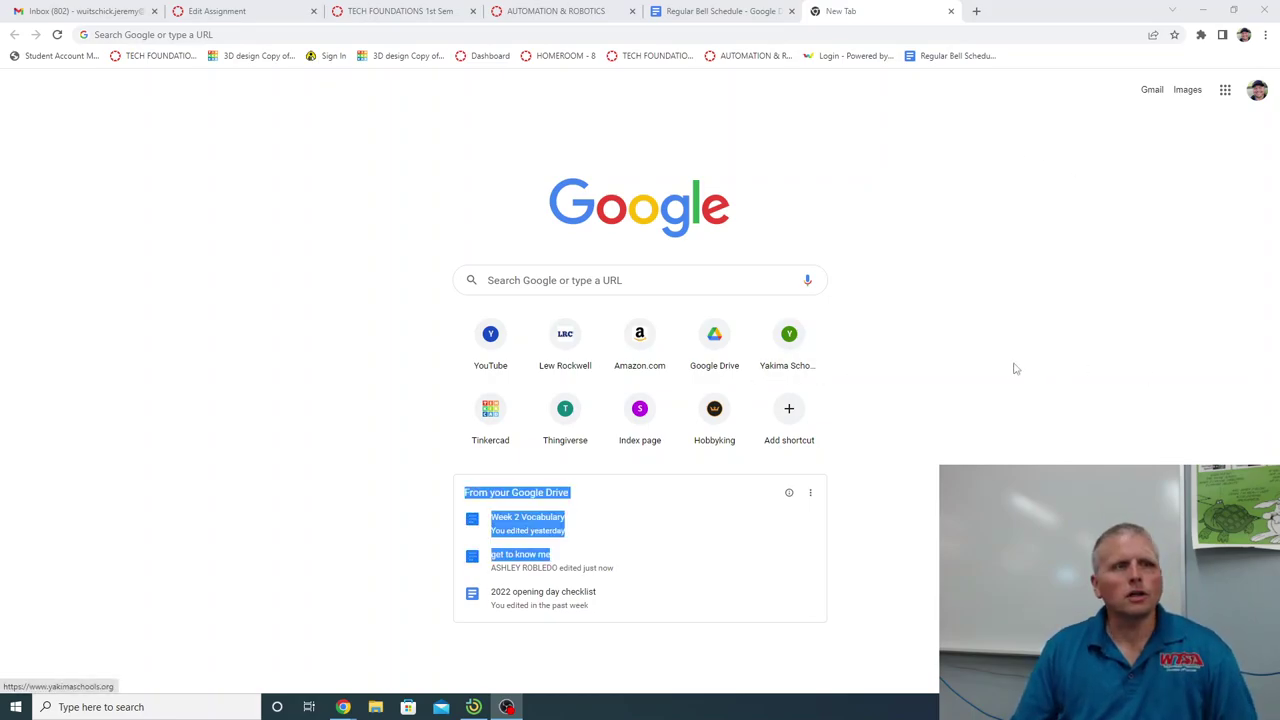
Load docs.google.com in Chrome to reach the Google Docs home page.
click(221, 34)
text(d)
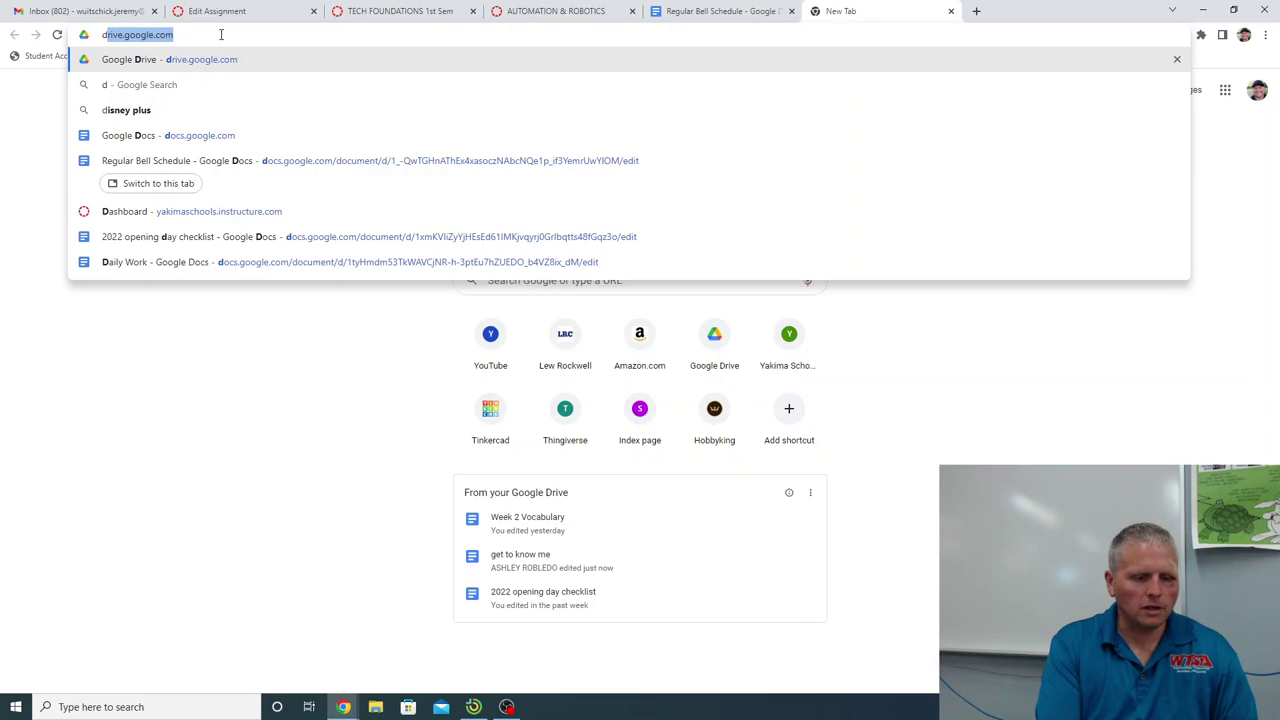
text(ocs.google.com)
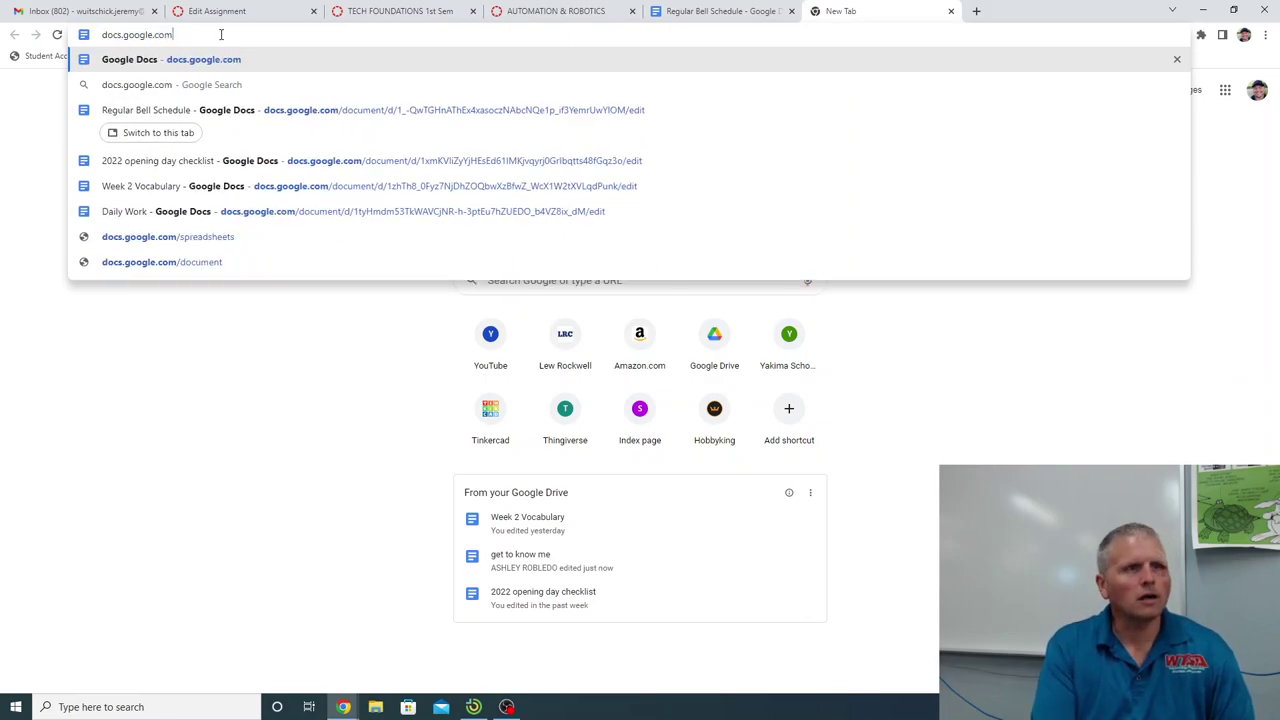
key(Return)
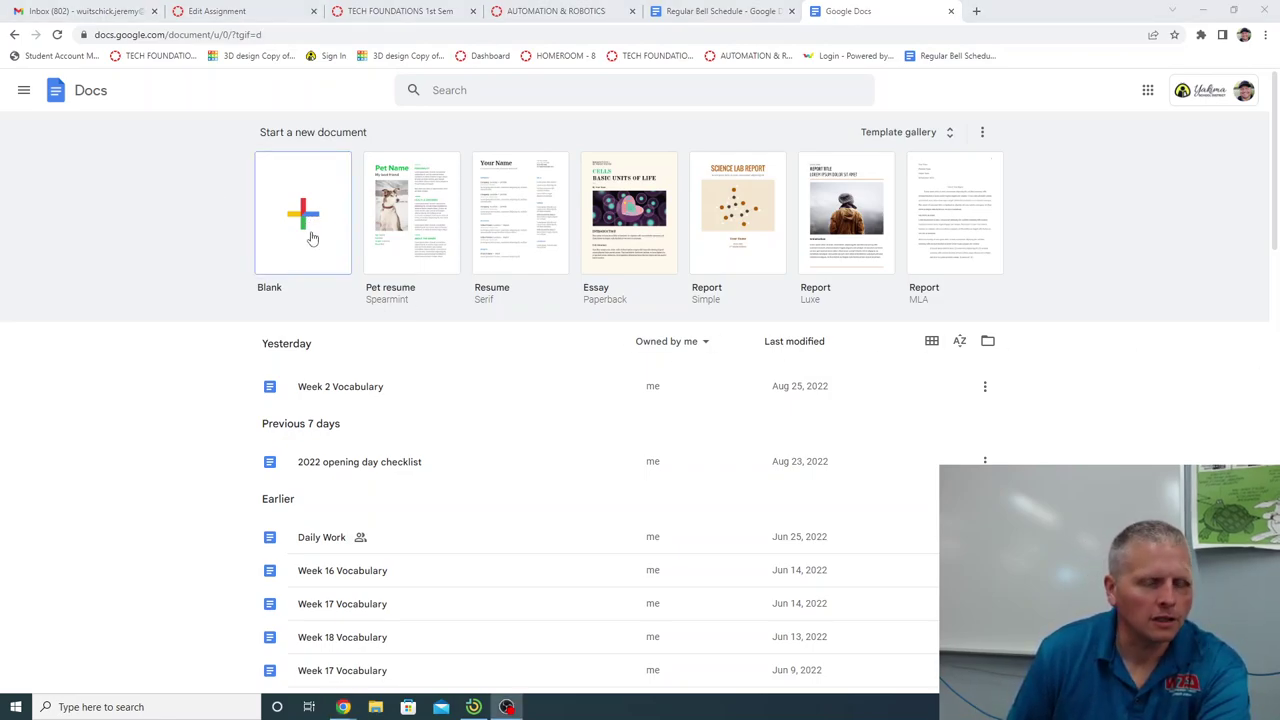
Start a blank document and title it with the student's full name plus 'Binder Cover Sheet'.
click(311, 237)
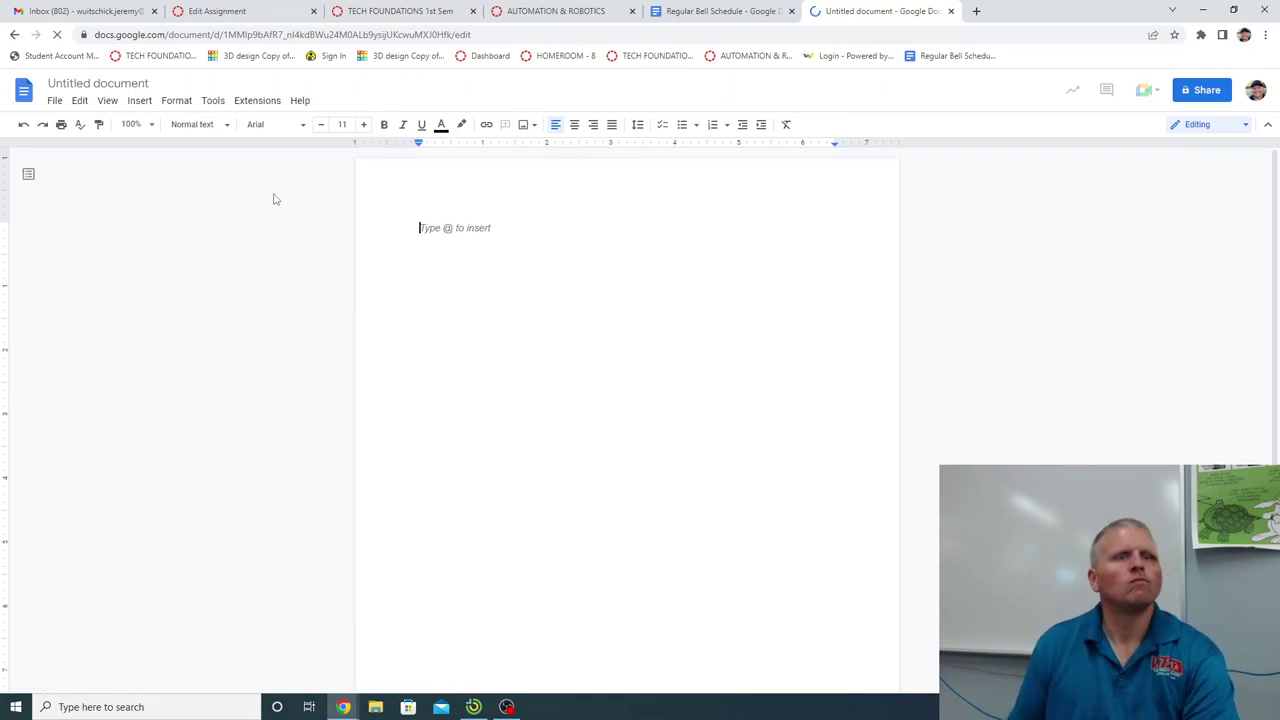
click(145, 83)
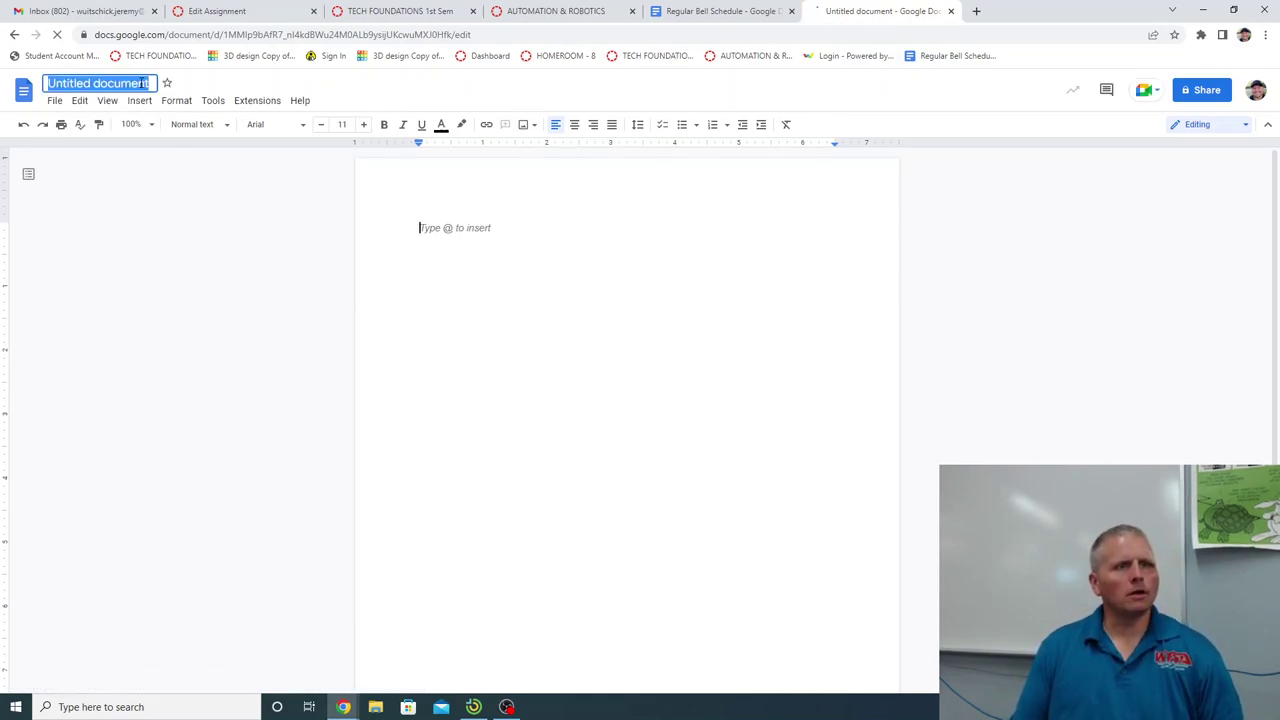
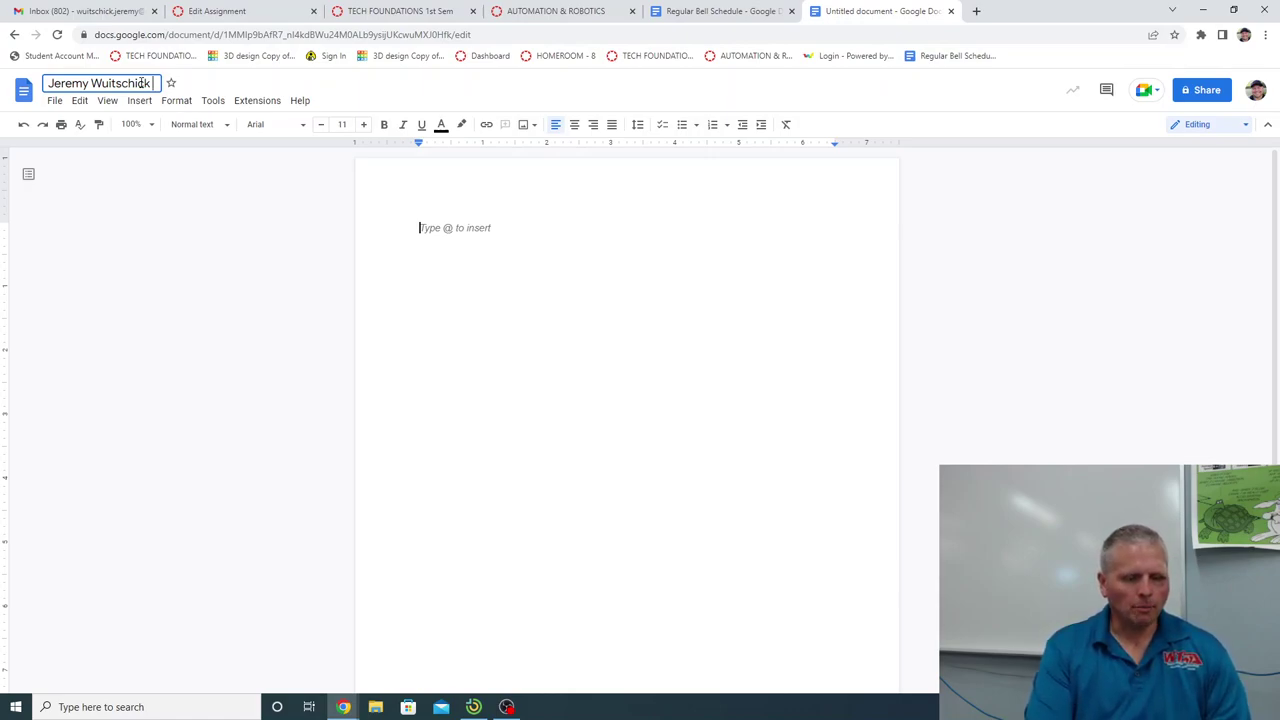
text(Binder Cov)
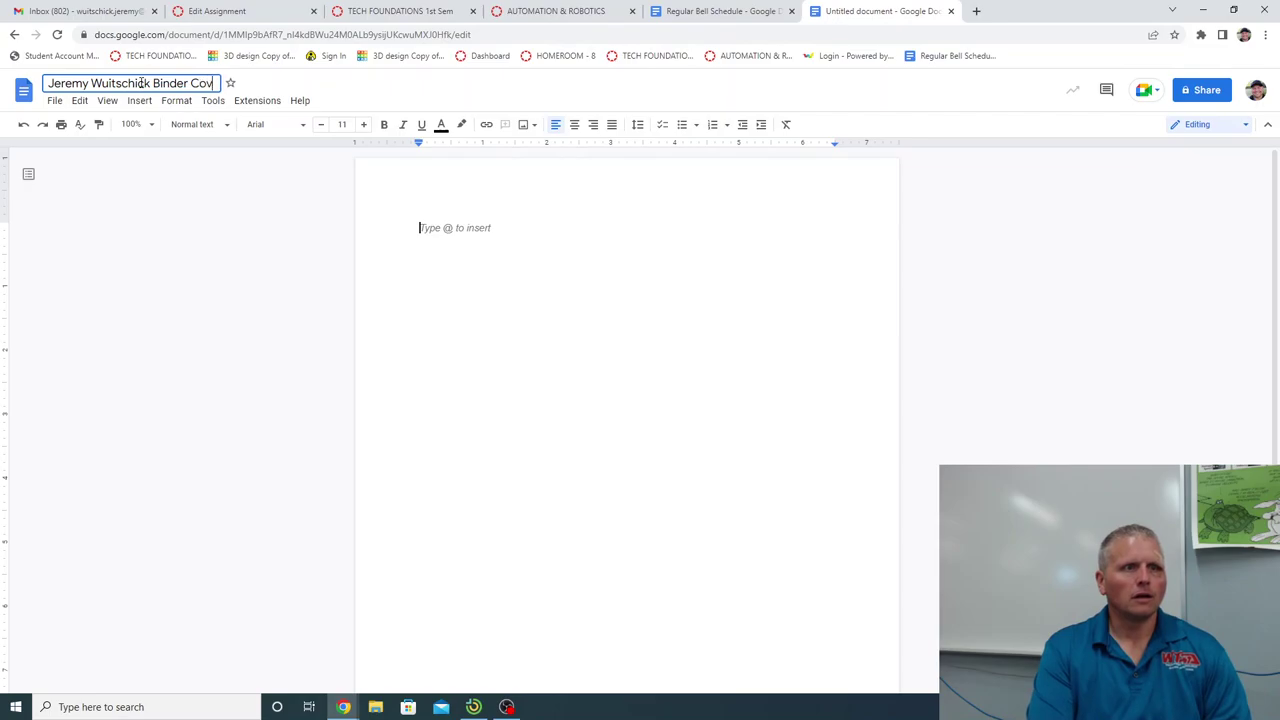
text(er Sheet)
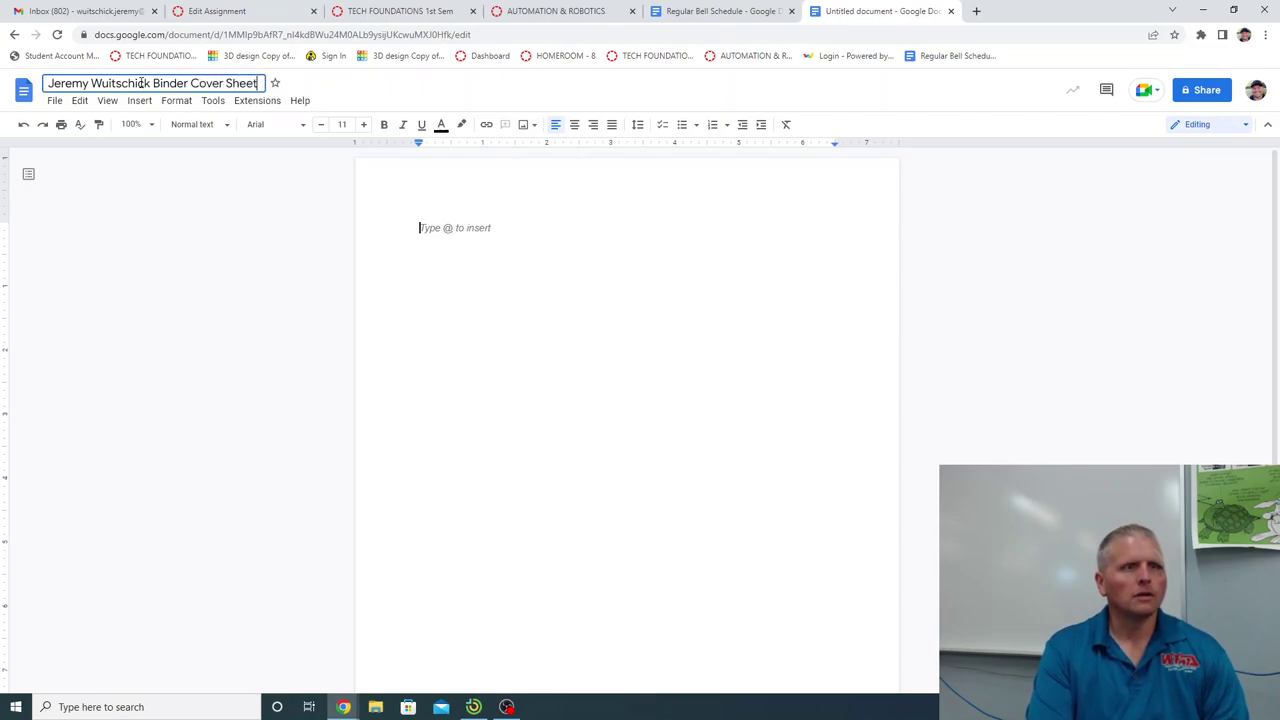
click(494, 278)
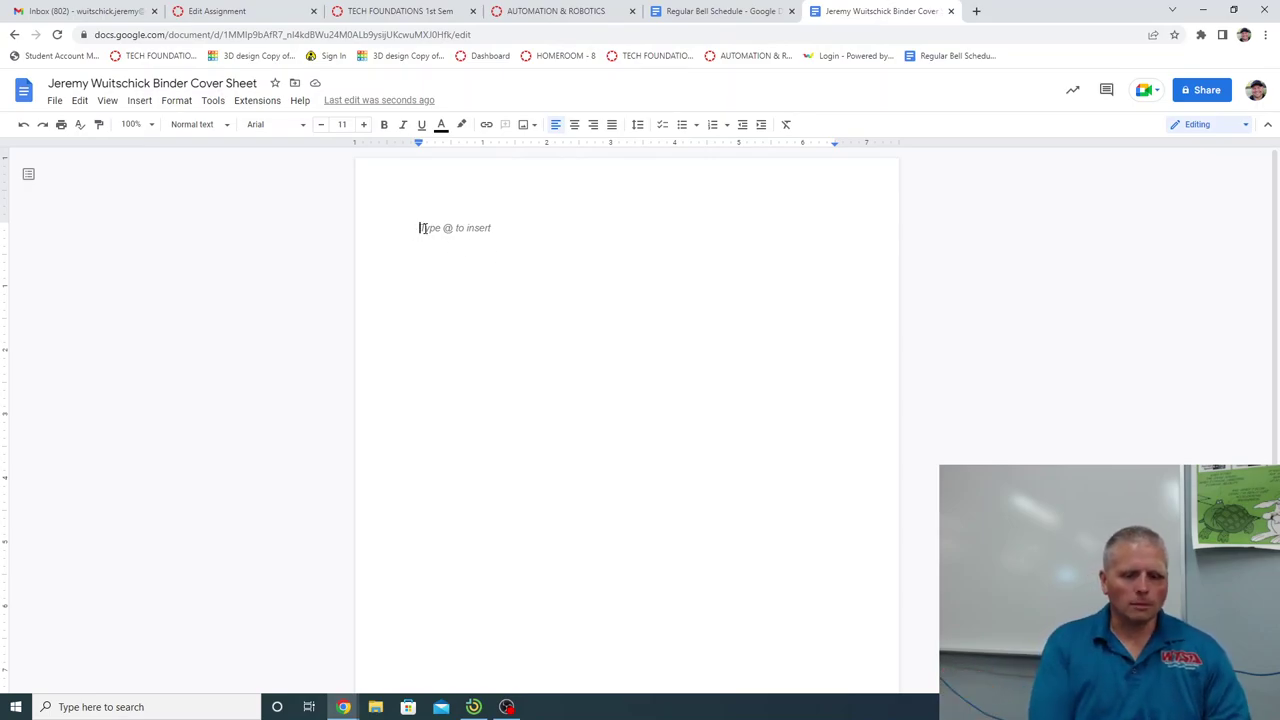
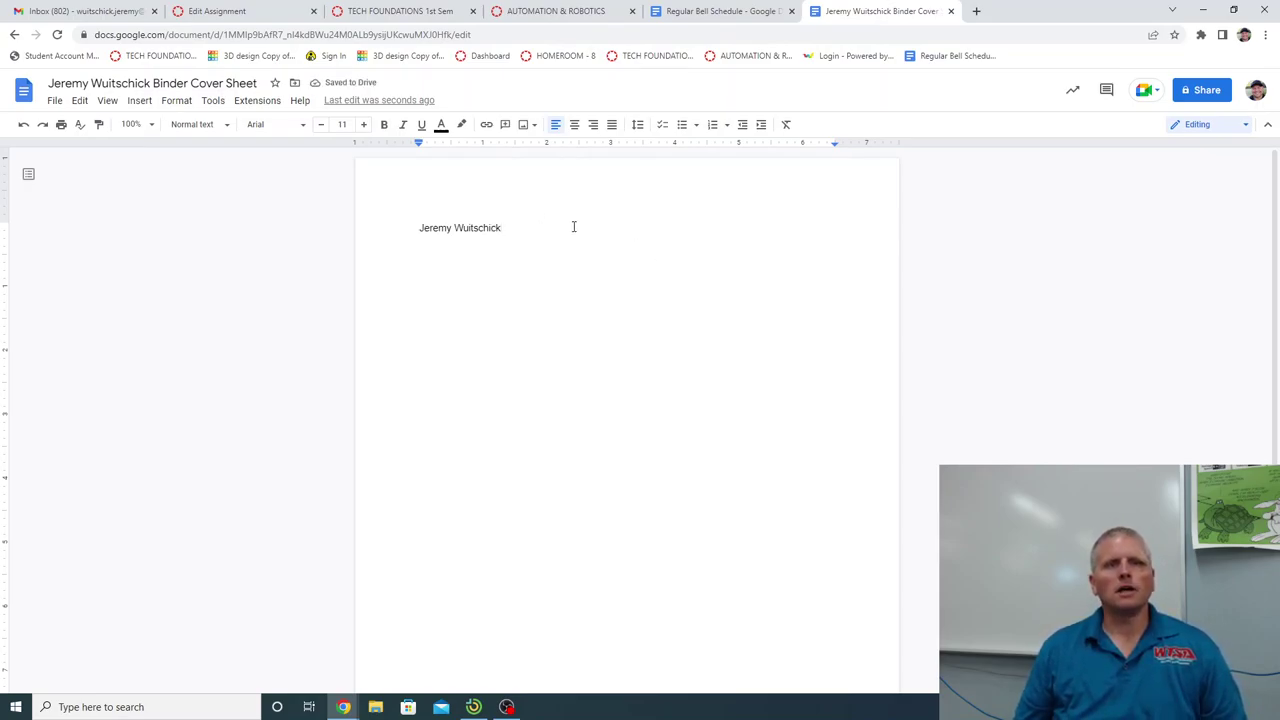
Type the student's full name on the first line, center it, and select that line.
click(575, 129)
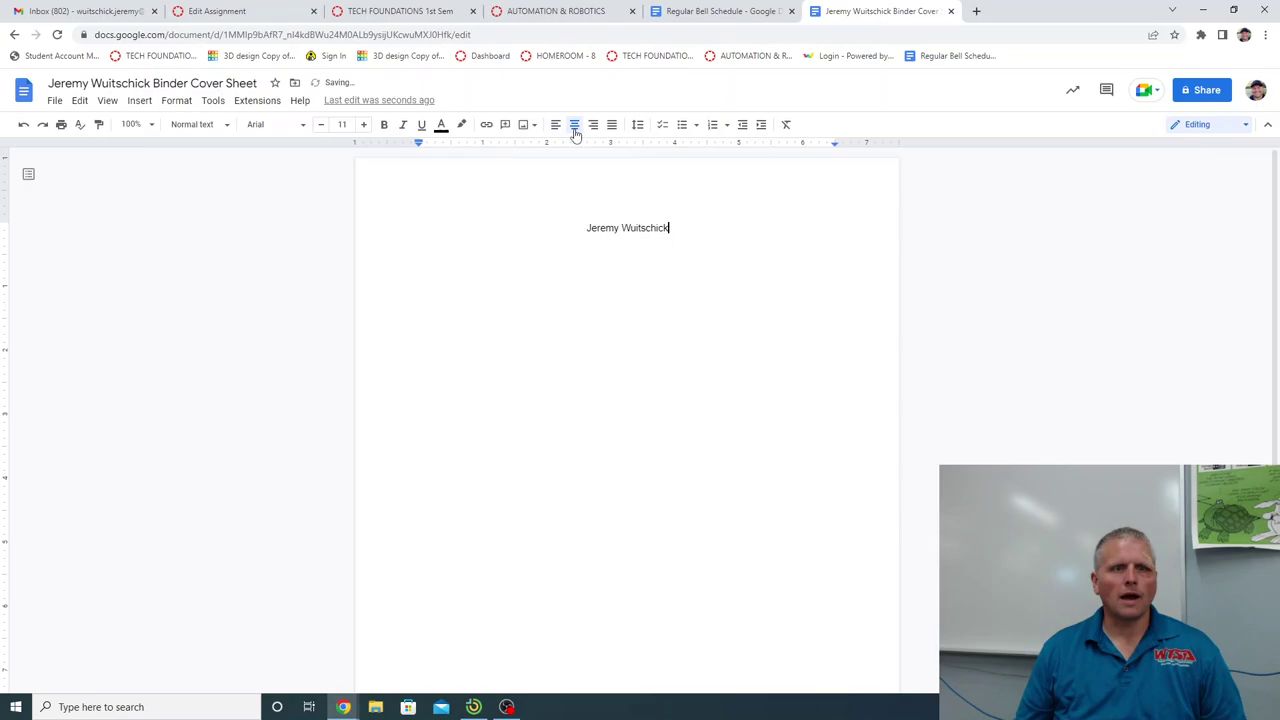
triple_click(622, 228)
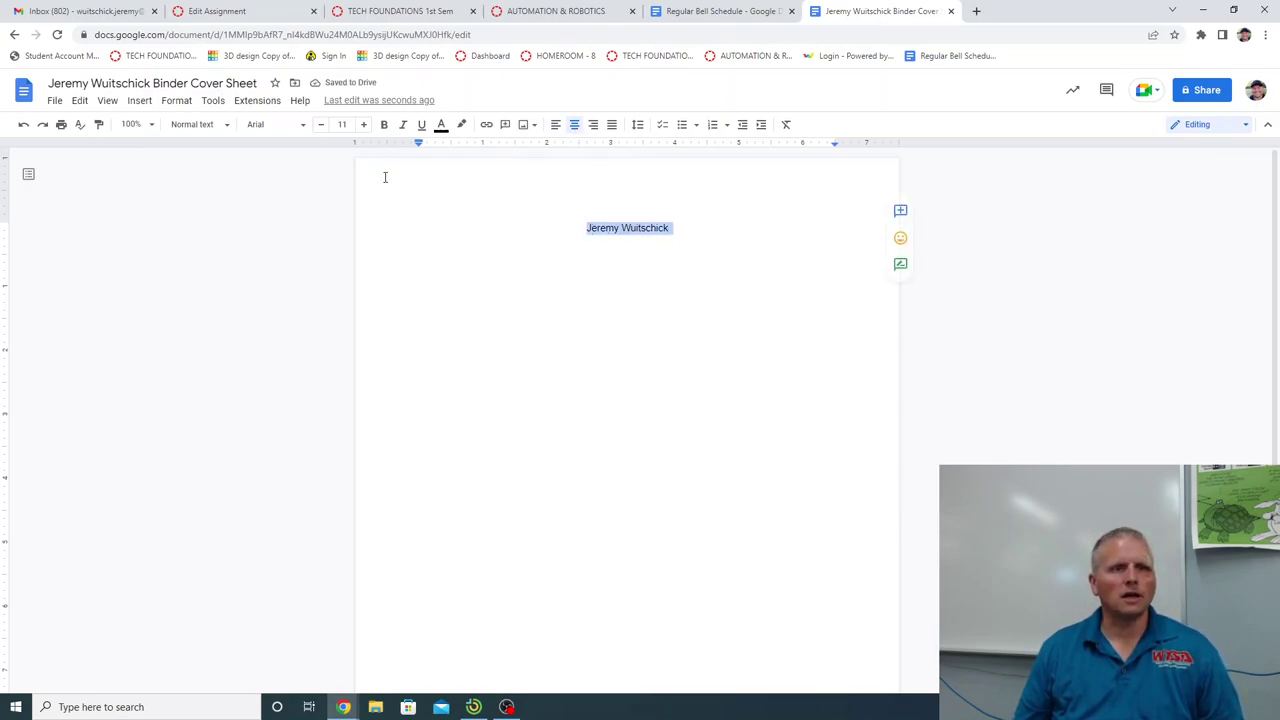
Set the name to 30 pt, step it up point by point to 99, then back to 98.
click(343, 124)
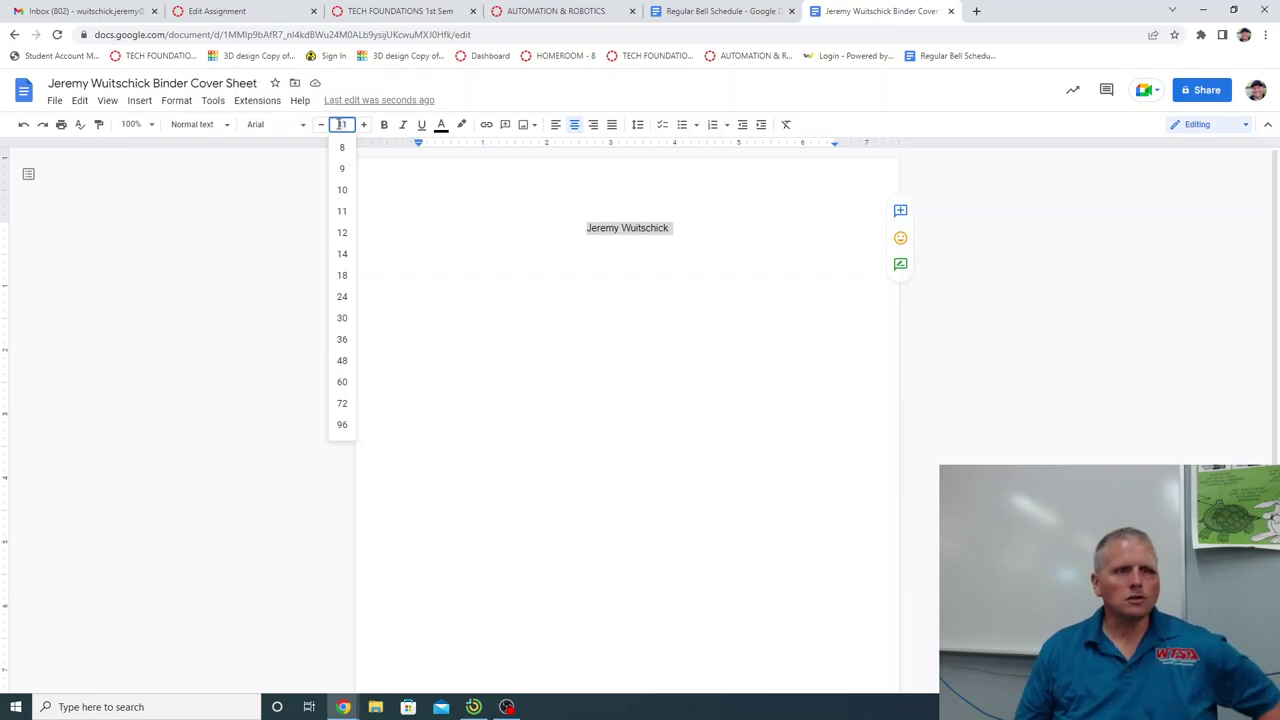
click(342, 319)
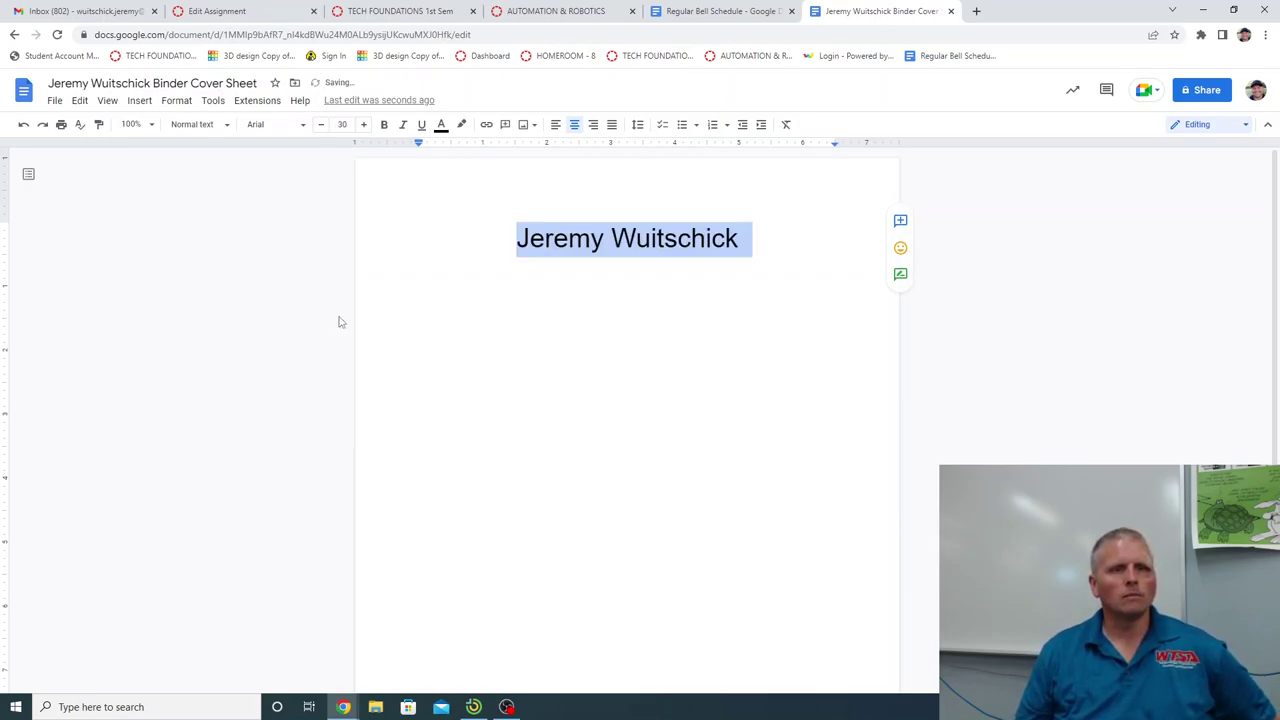
click(364, 126)
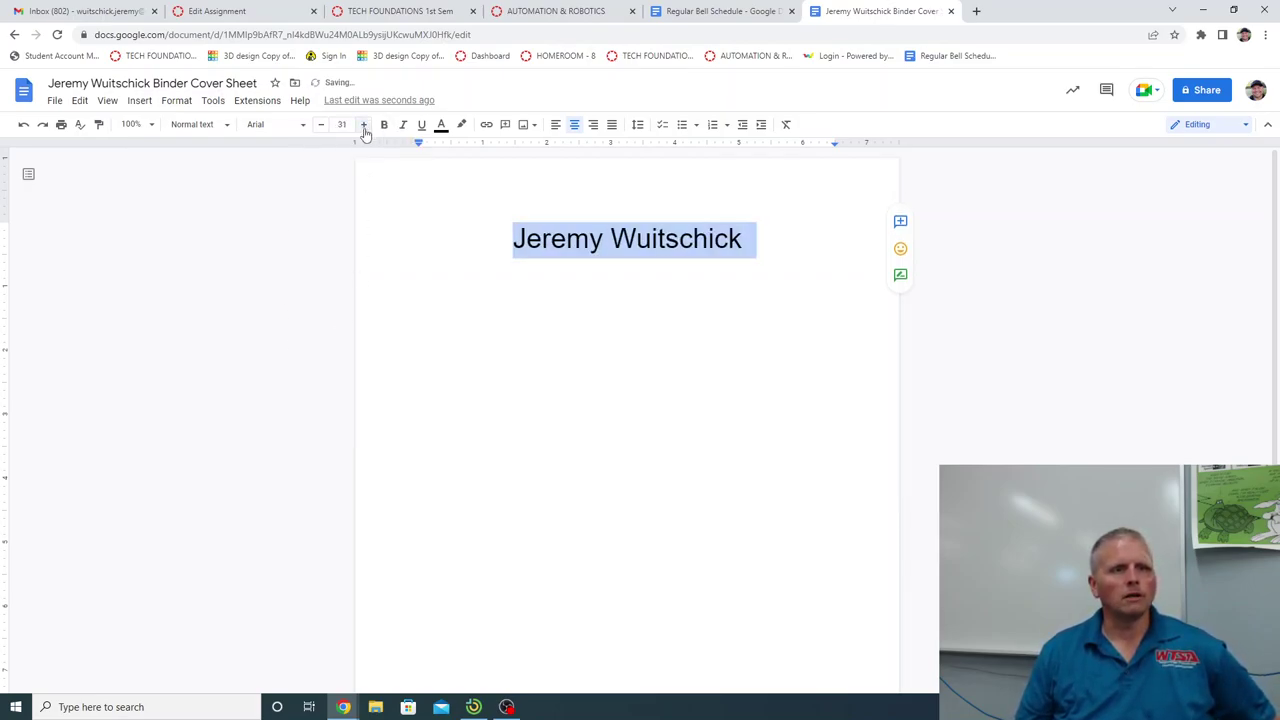
click(364, 126)
click(364, 126)
click(364, 126)
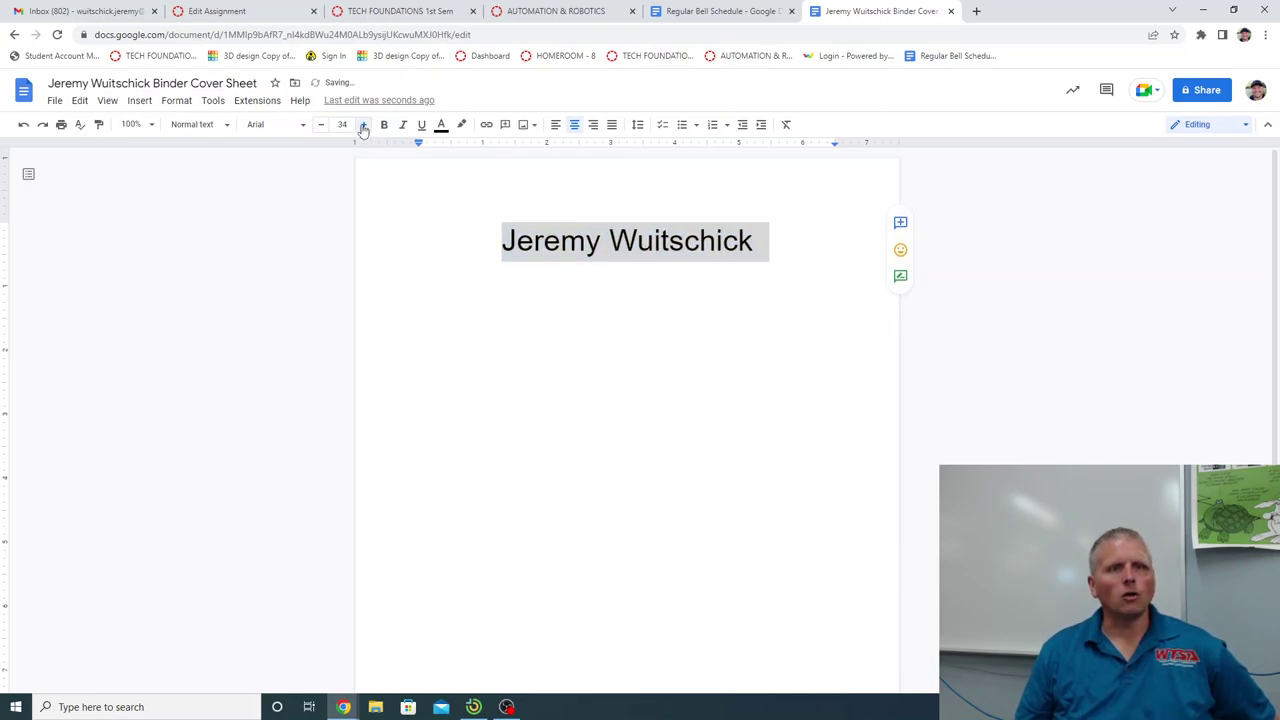
click(364, 126)
click(364, 126)
click(364, 126)
click(364, 126)
click(364, 126)
click(364, 126)
click(364, 126)
click(364, 126)
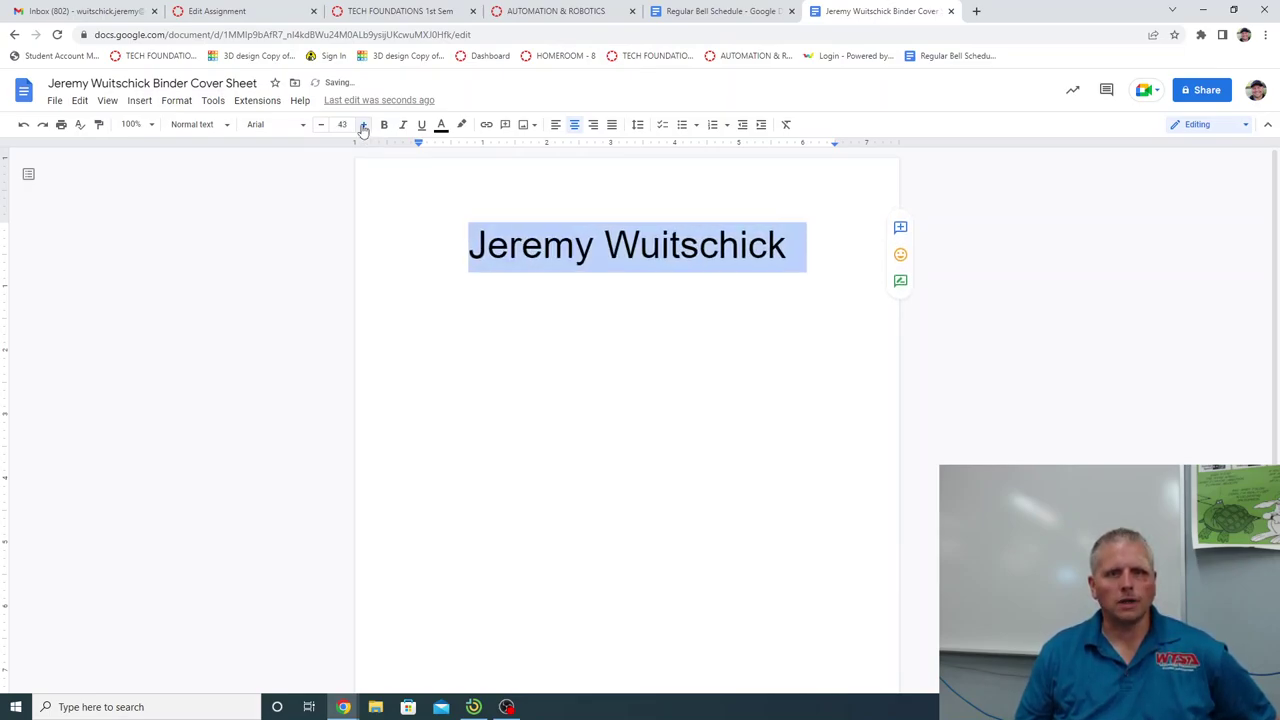
click(364, 126)
click(364, 126)
click(364, 126)
click(364, 126)
click(364, 126)
click(364, 126)
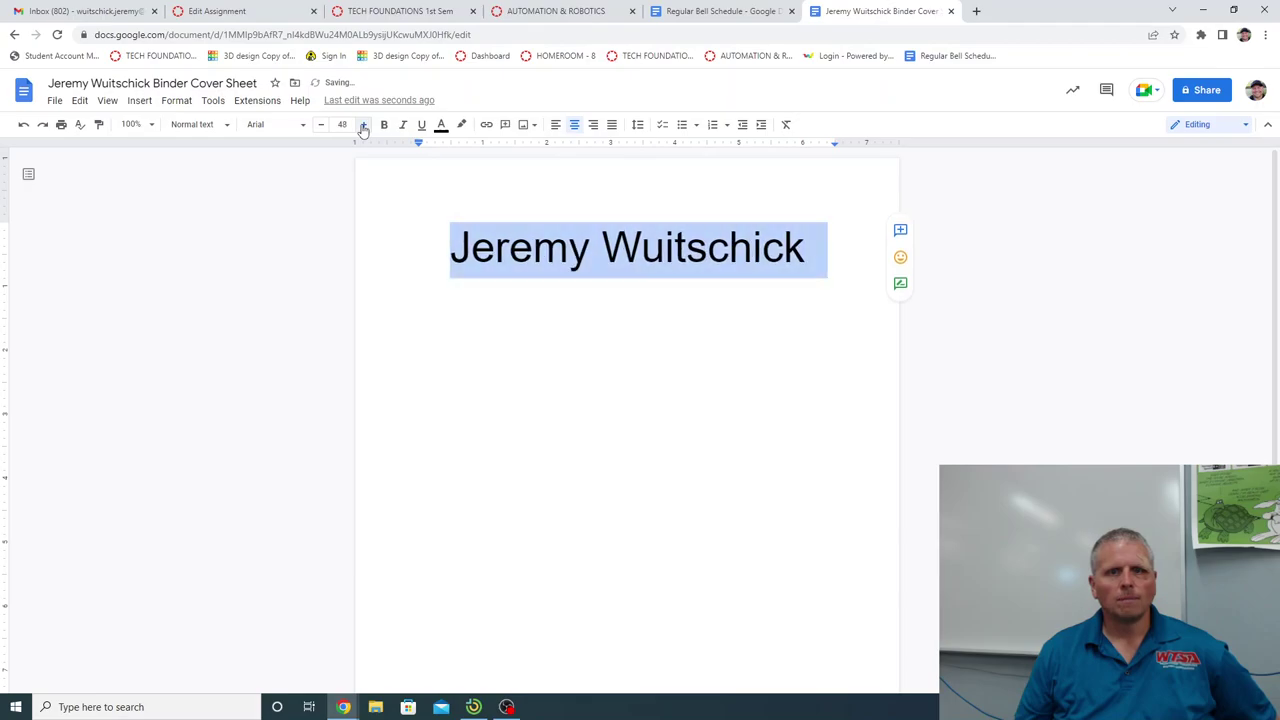
click(364, 126)
click(364, 126)
click(364, 126)
click(364, 126)
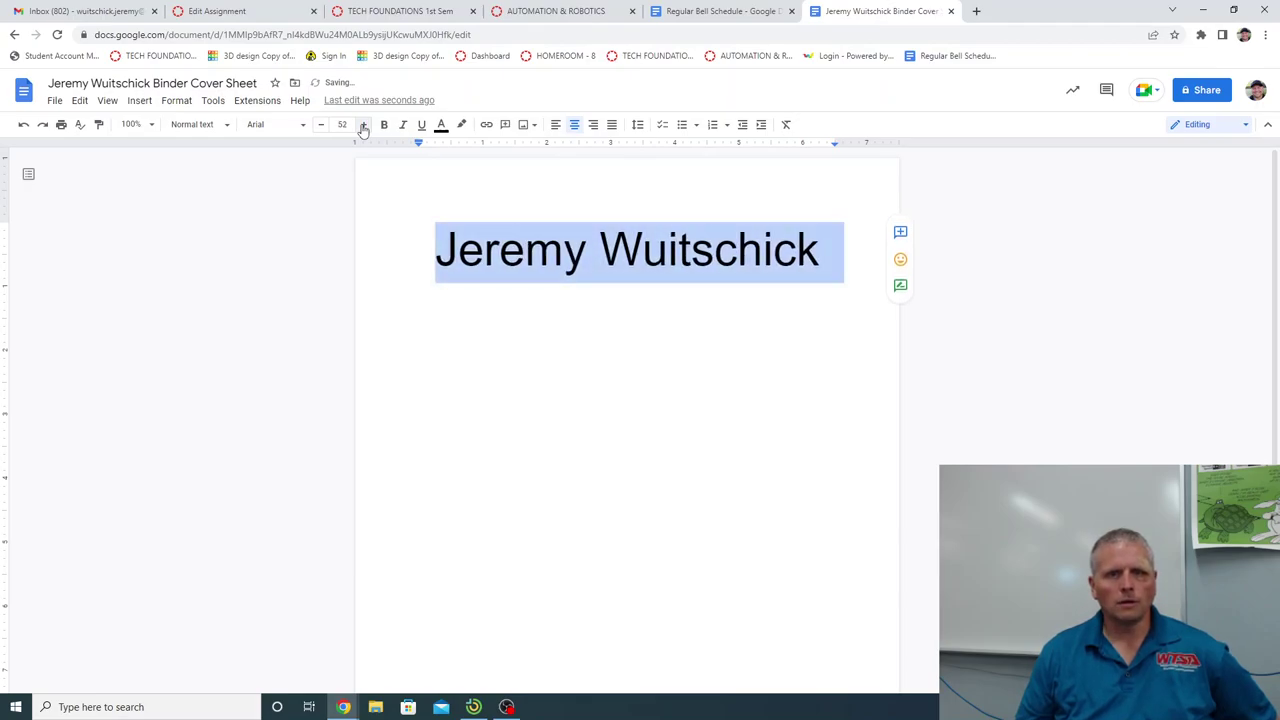
click(364, 126)
click(364, 126)
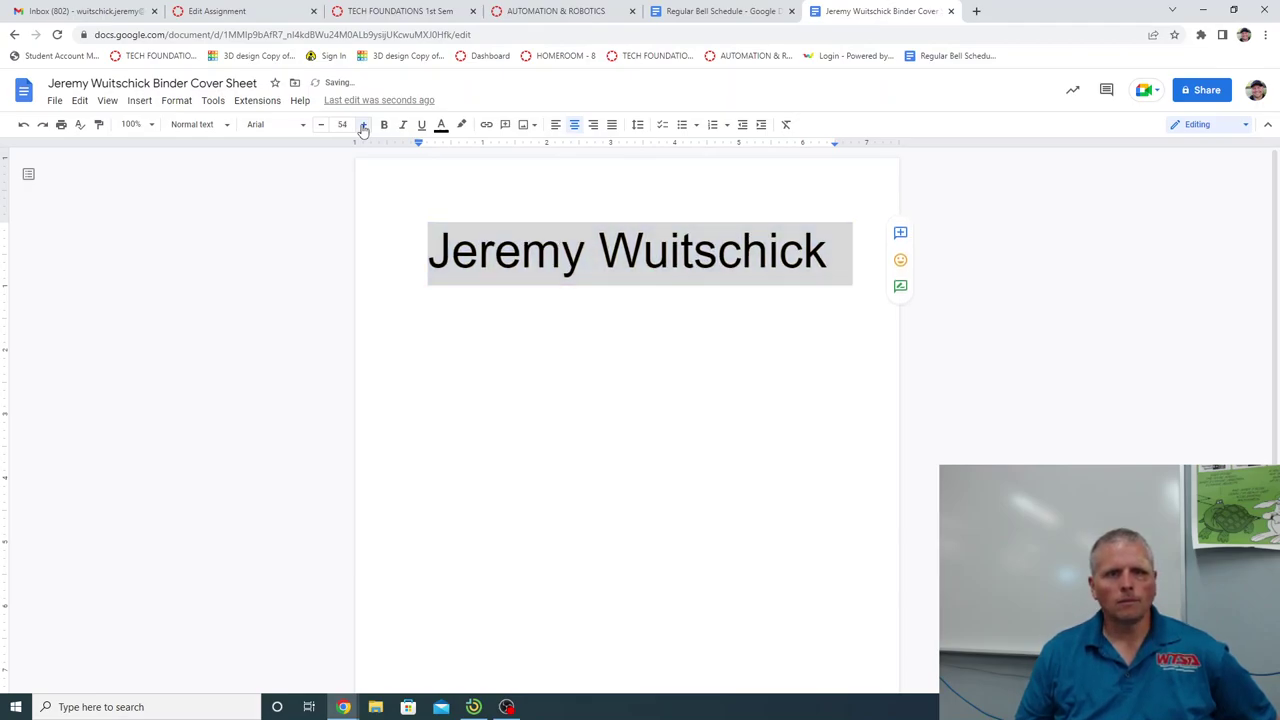
click(364, 126)
click(364, 126)
click(364, 126)
click(364, 126)
click(364, 126)
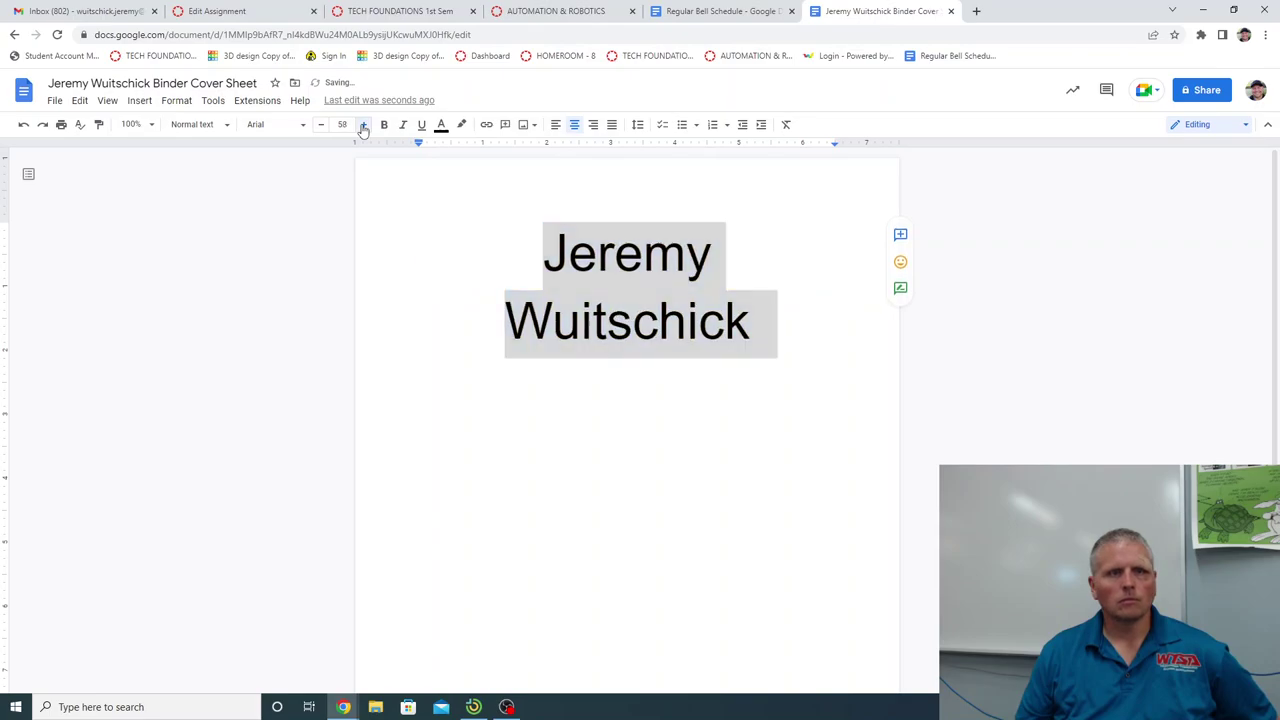
click(364, 126)
click(364, 126)
click(364, 126)
click(364, 126)
click(364, 126)
click(364, 126)
click(364, 126)
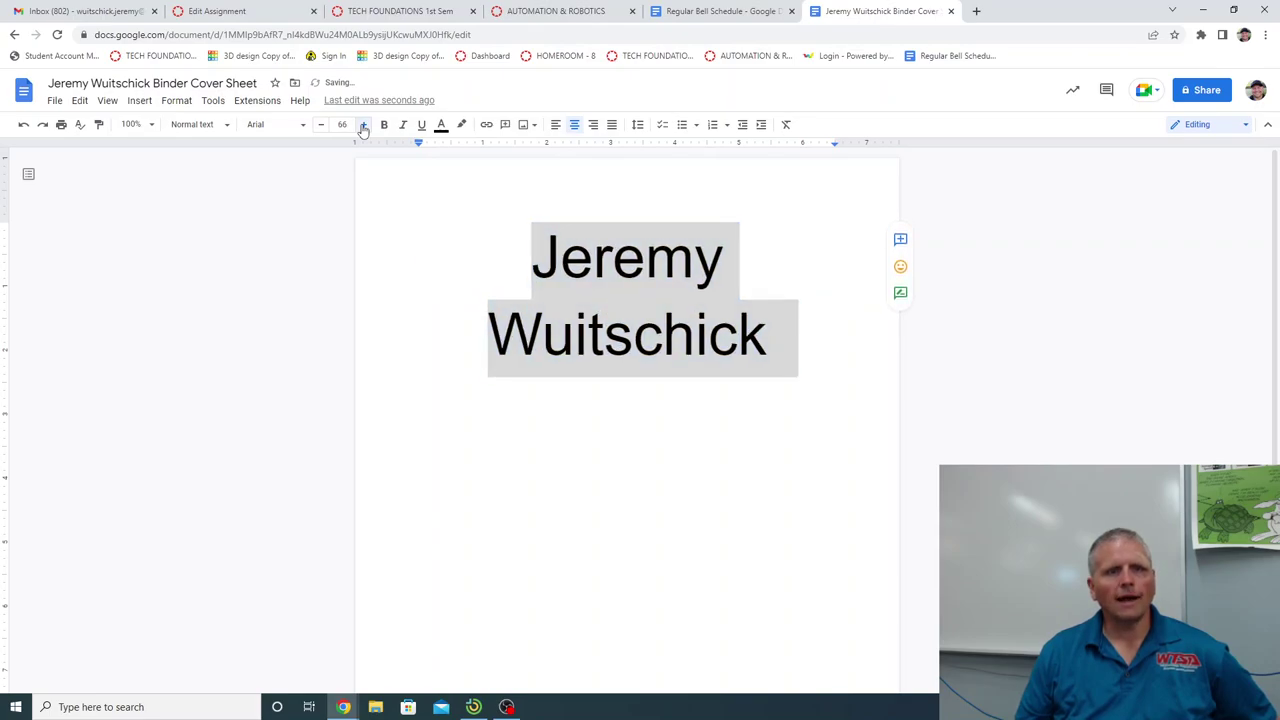
click(364, 126)
click(364, 126)
click(364, 126)
click(364, 126)
click(364, 126)
click(364, 126)
click(364, 126)
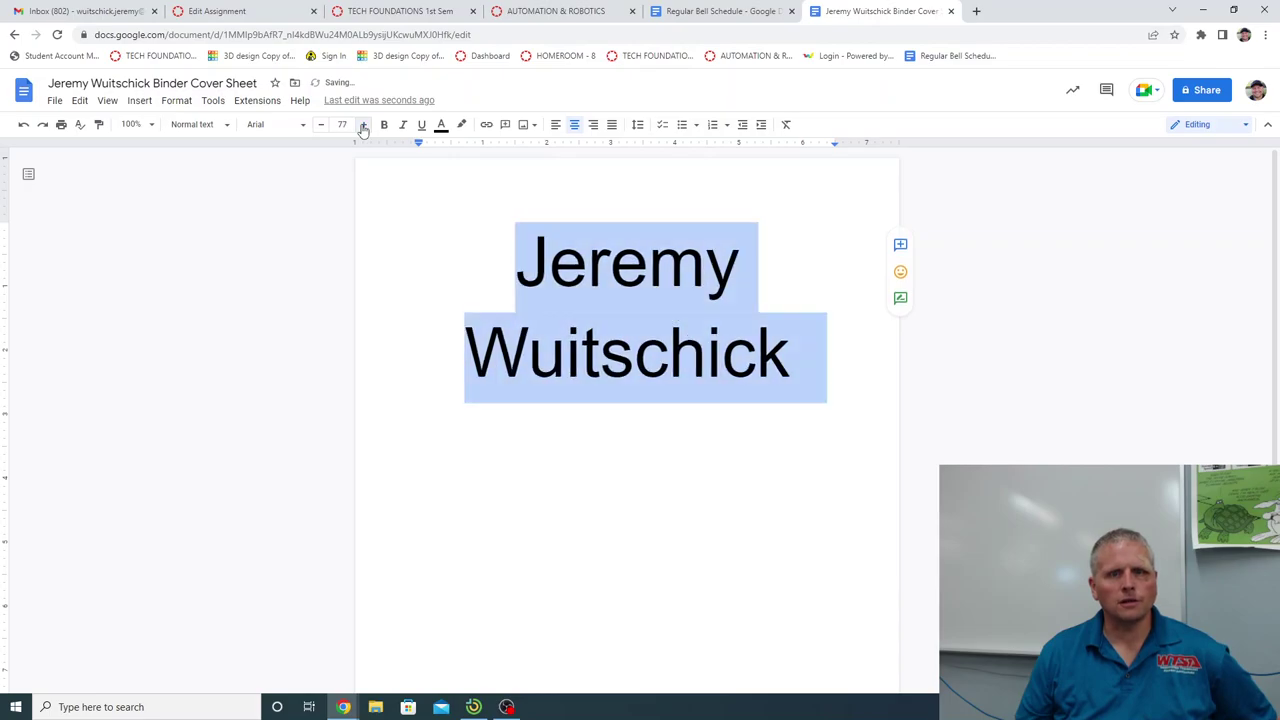
click(364, 126)
click(364, 126)
click(364, 126)
click(364, 126)
click(364, 126)
click(364, 126)
click(364, 126)
click(364, 126)
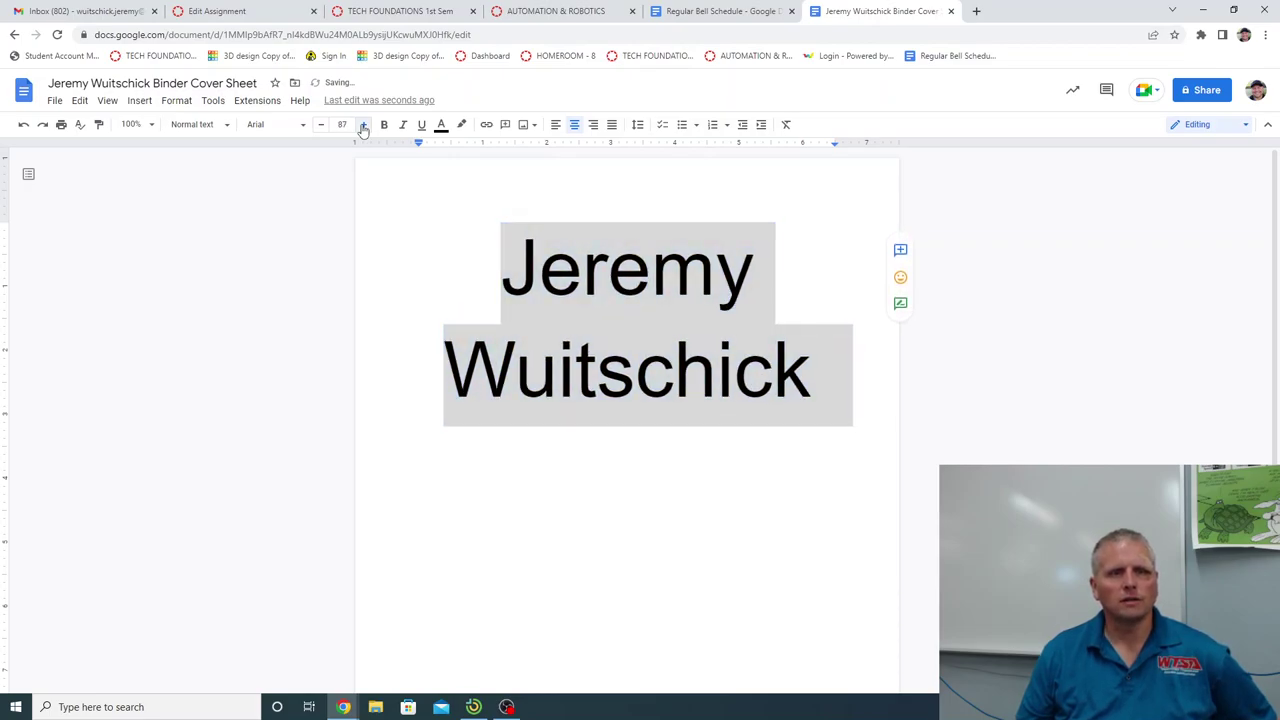
click(364, 126)
click(364, 126)
click(364, 126)
click(364, 126)
click(364, 126)
click(364, 126)
click(364, 126)
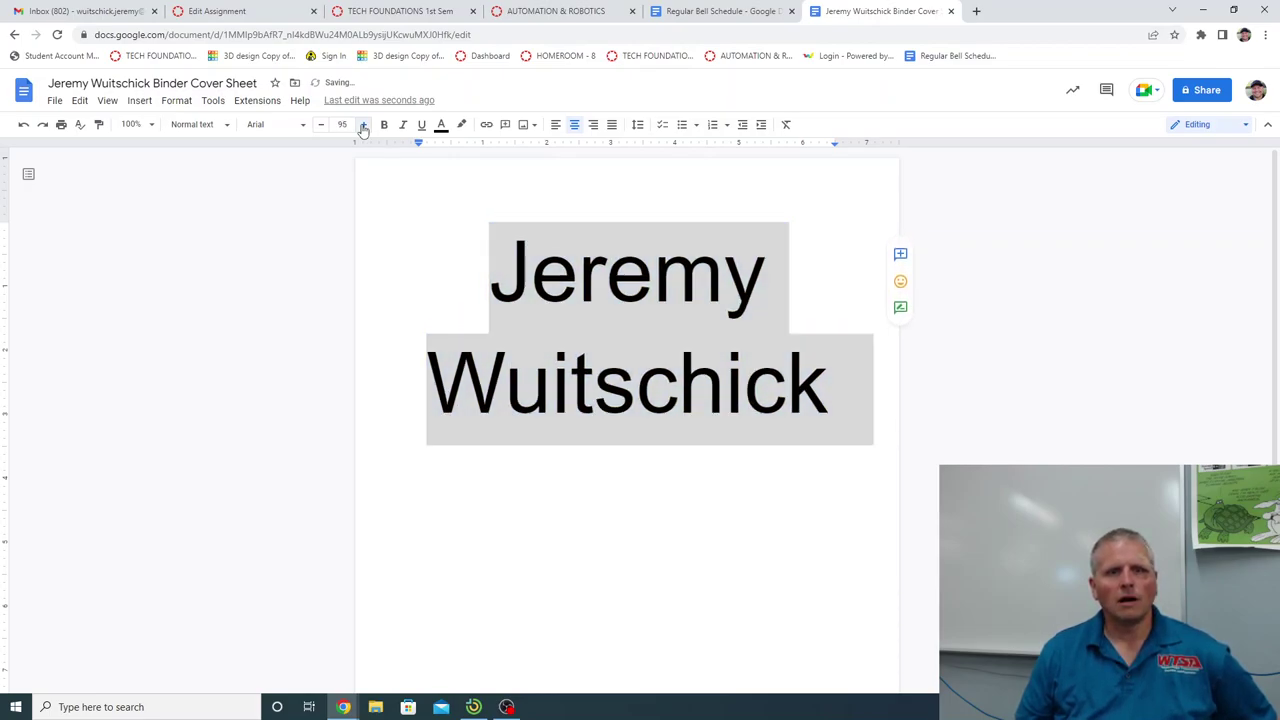
click(364, 126)
click(364, 126)
click(364, 126)
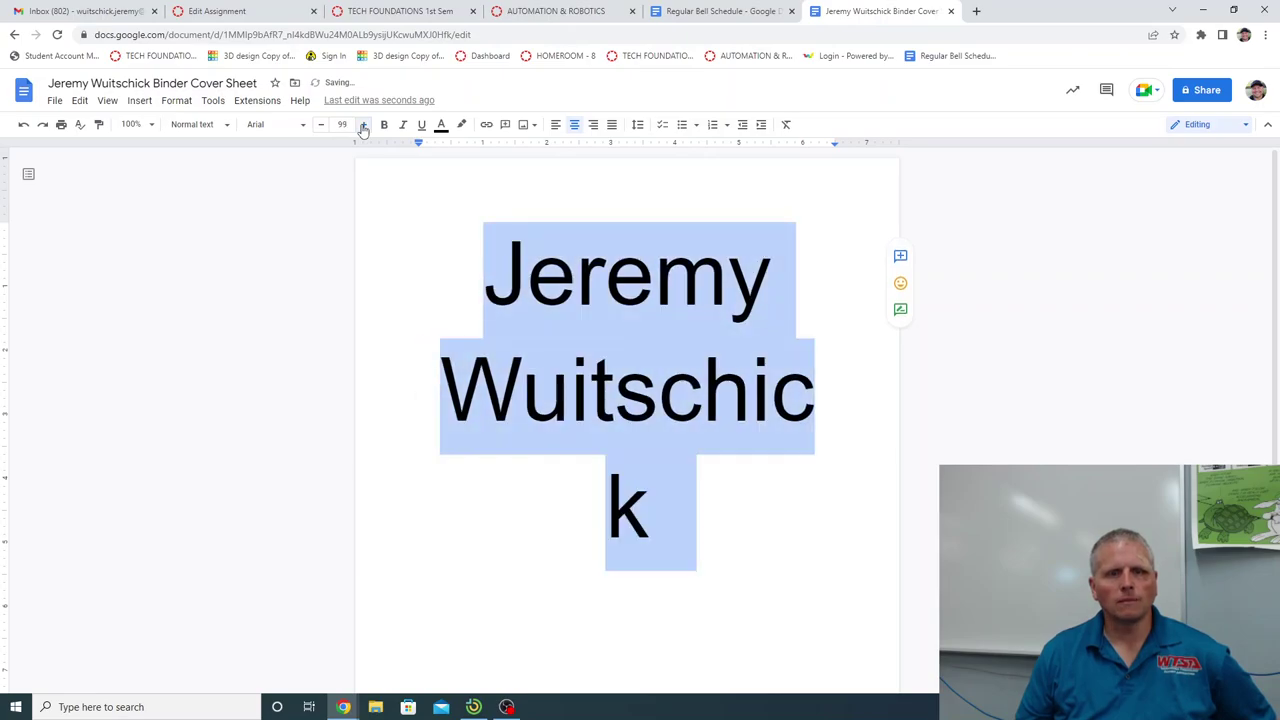
click(321, 126)
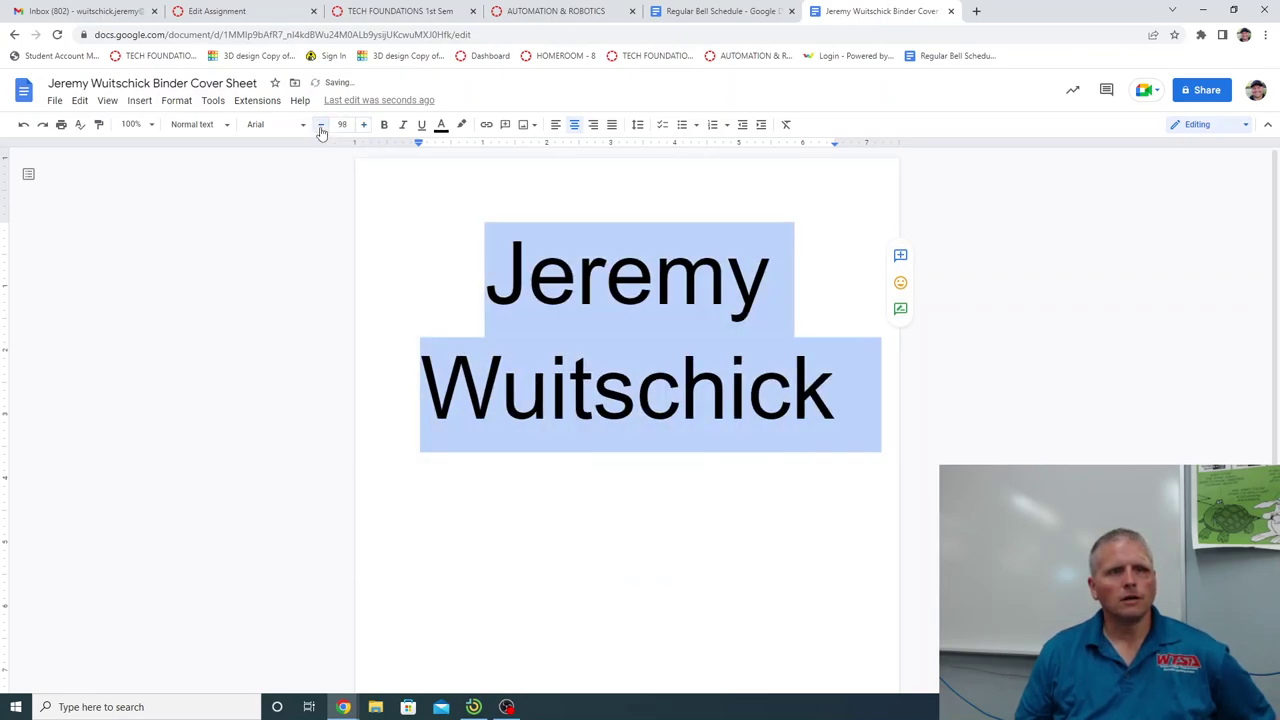
click(1056, 464)
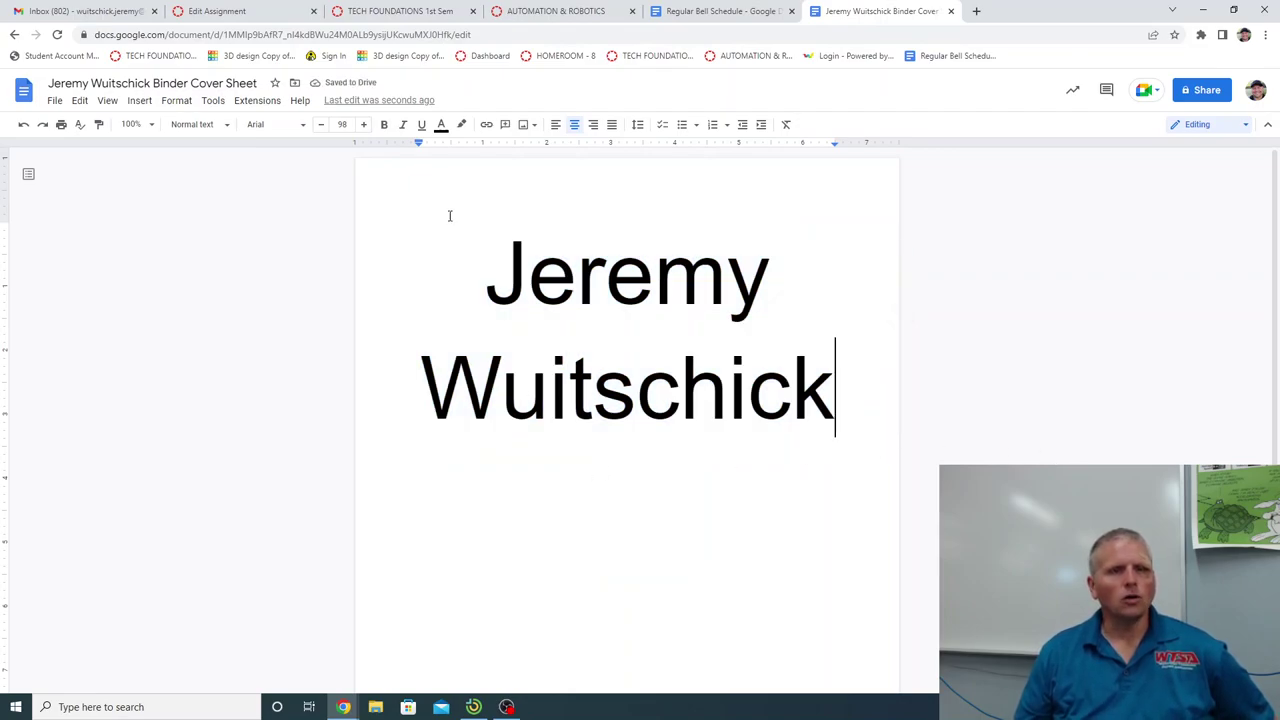
Apply Impact to both name lines, nudging the size down and back to 98.
drag(467, 251, 835, 375)
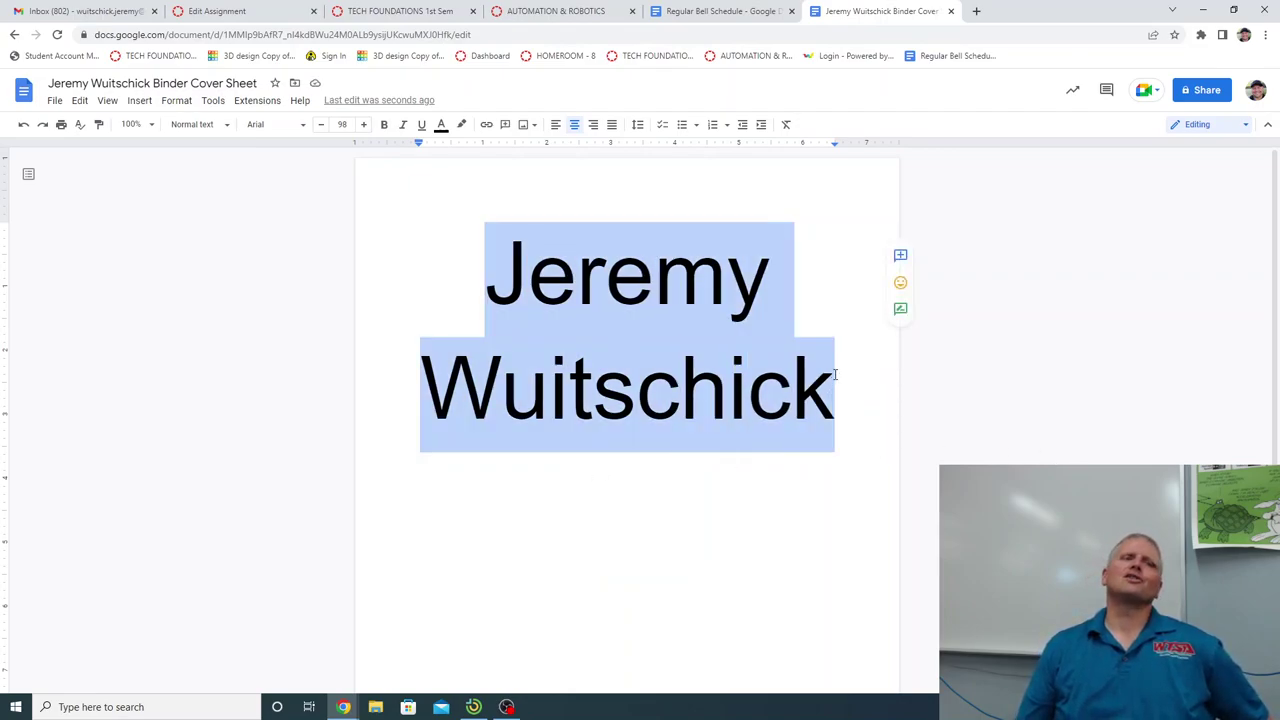
click(304, 130)
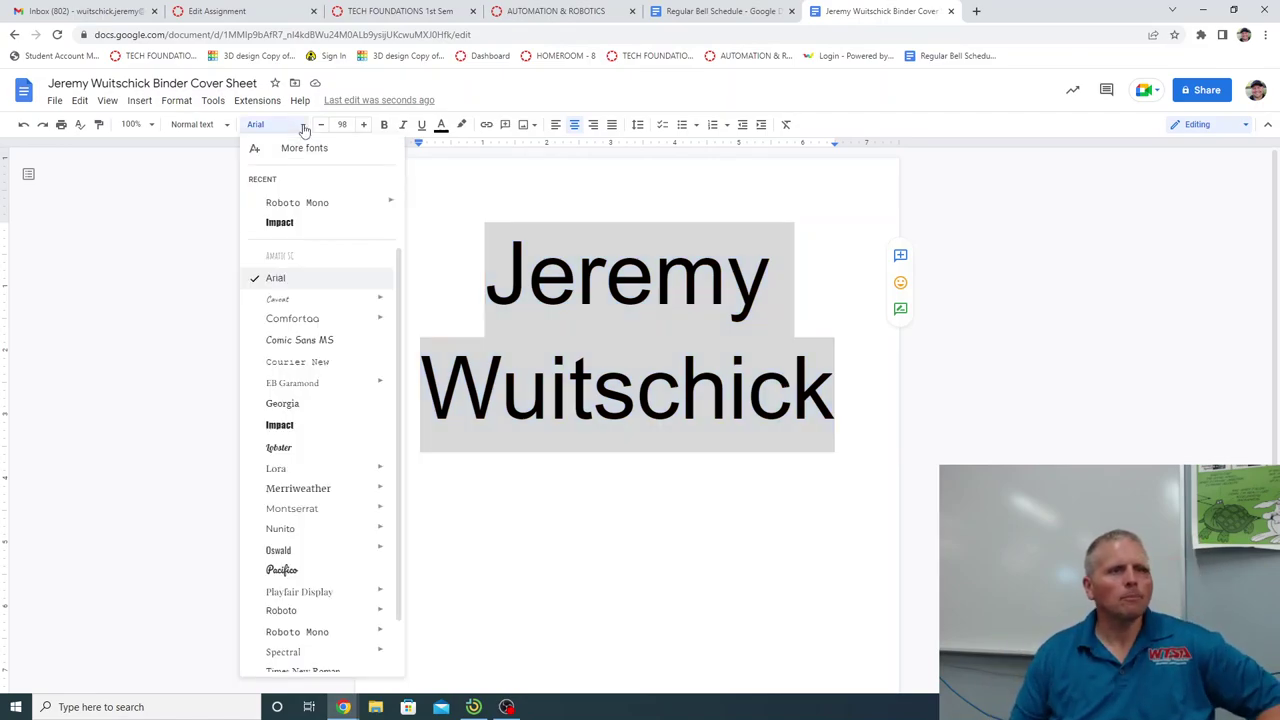
click(287, 224)
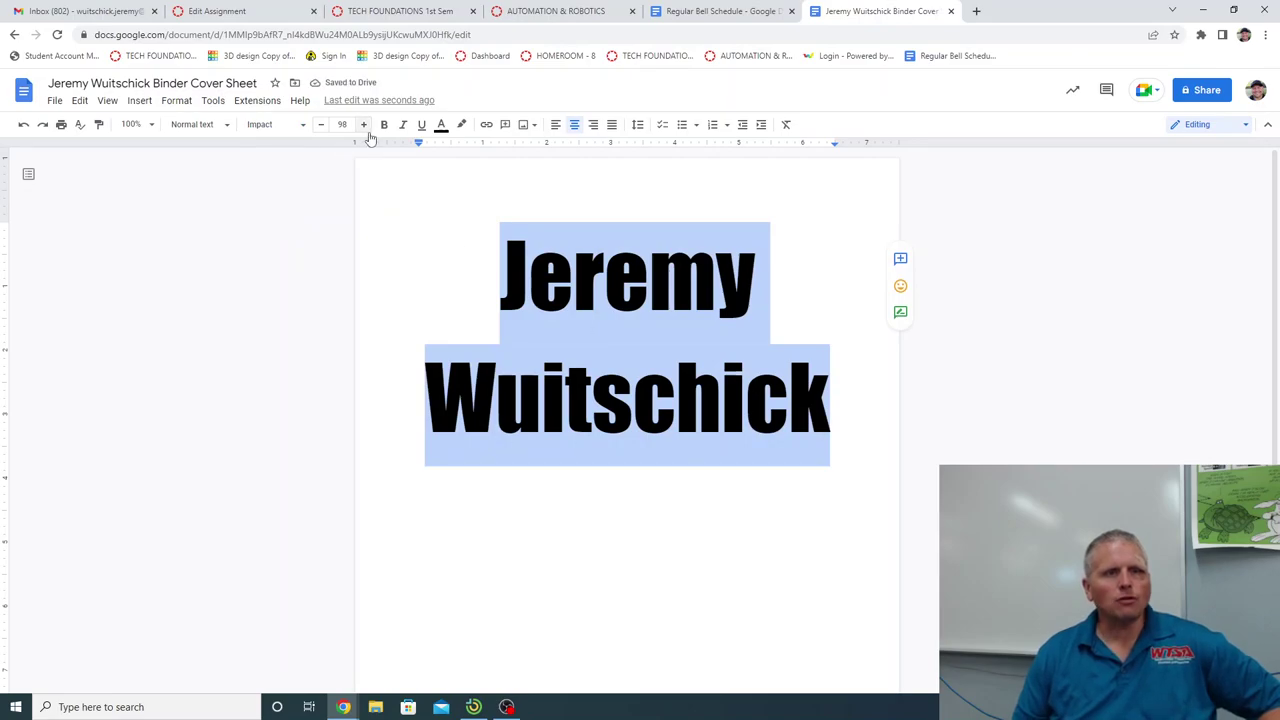
click(320, 124)
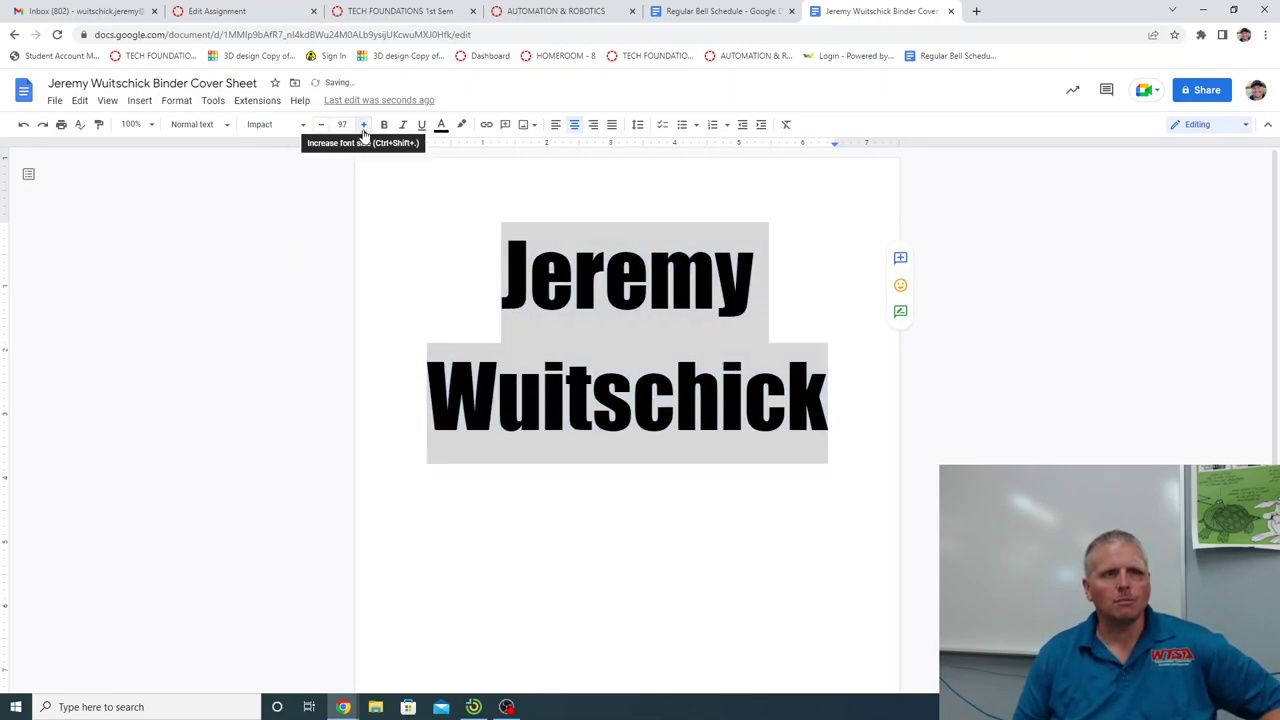
click(364, 124)
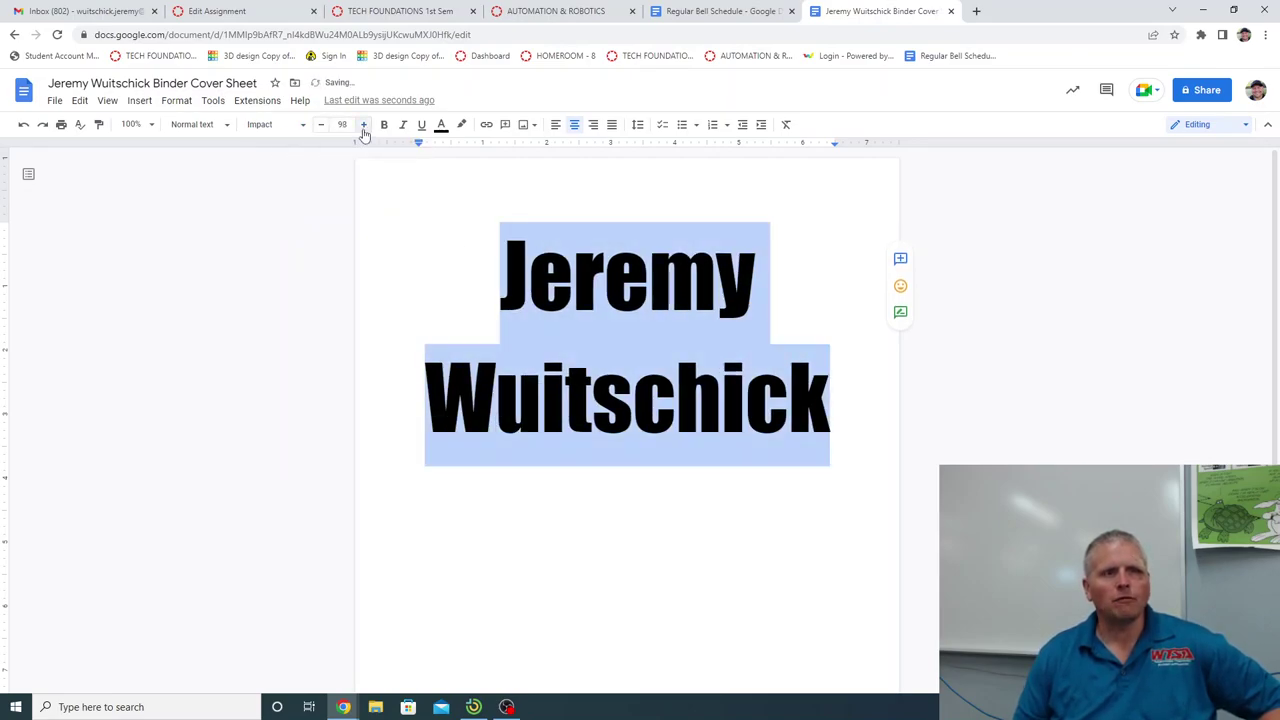
Try Lora Normal, Medium and Semi Bold on the name, then return to Impact.
click(305, 126)
scroll(324, 430, down, 2)
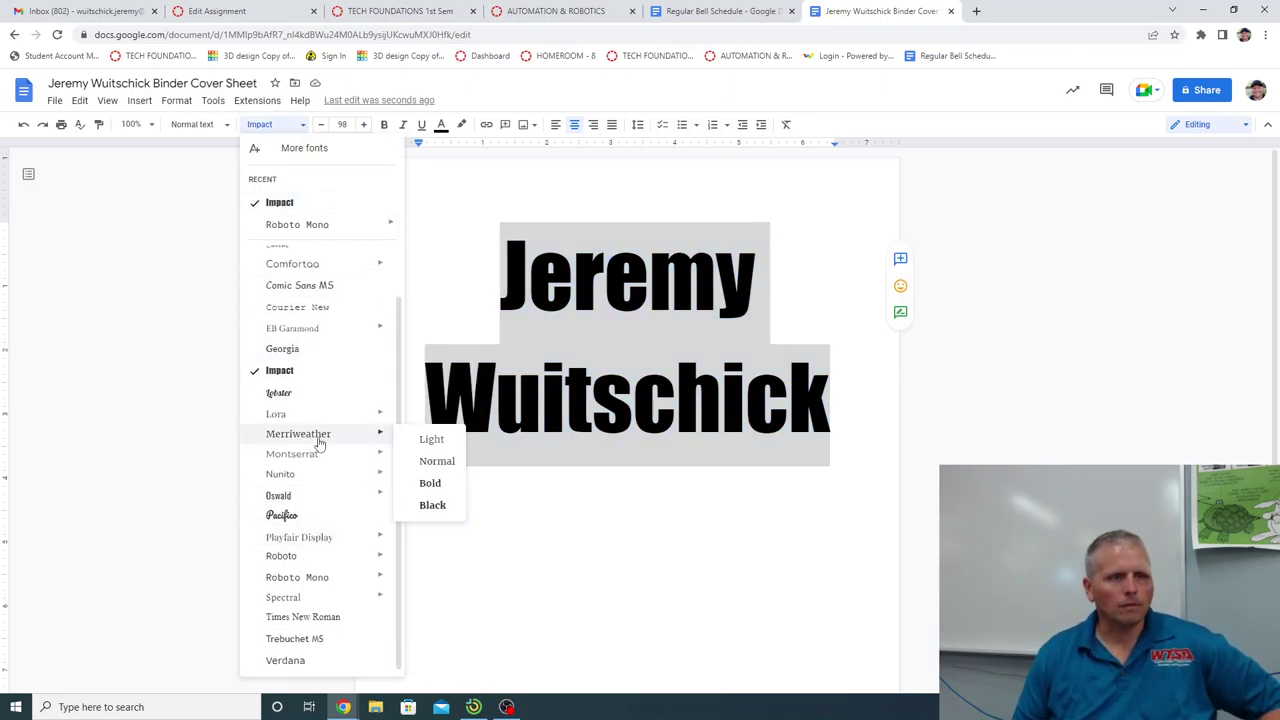
mouse_move(298, 458)
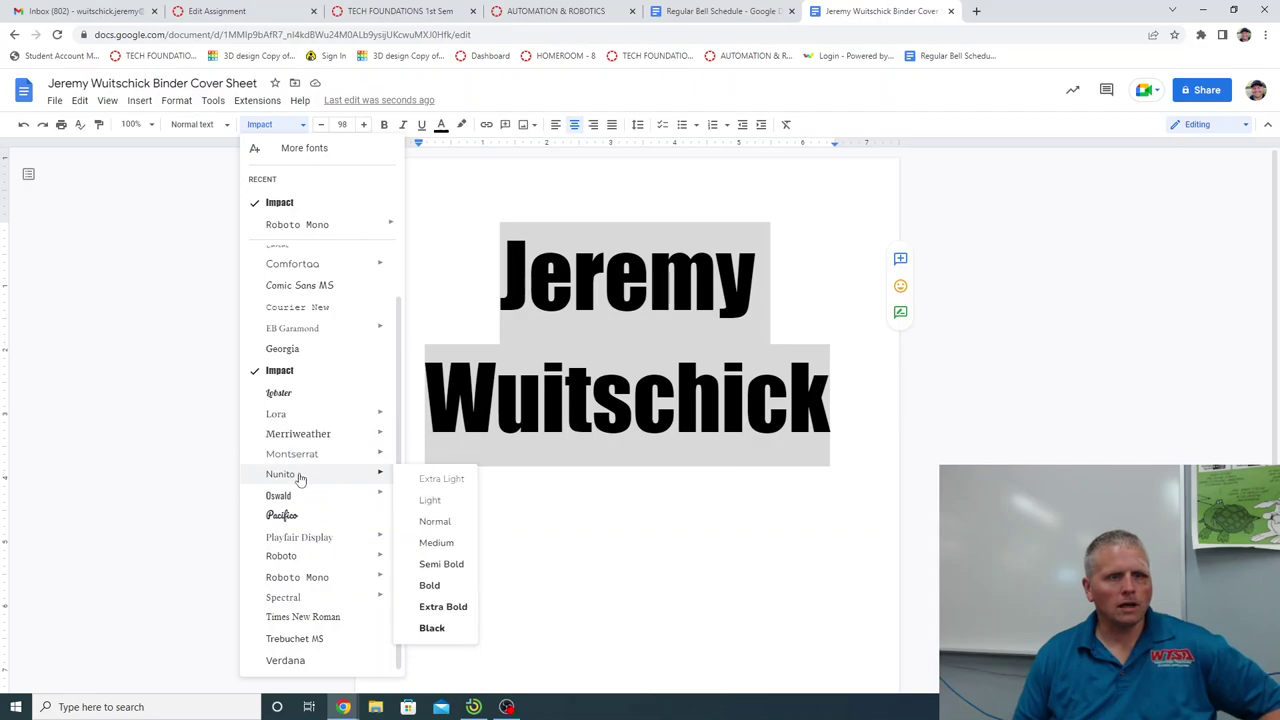
mouse_move(294, 420)
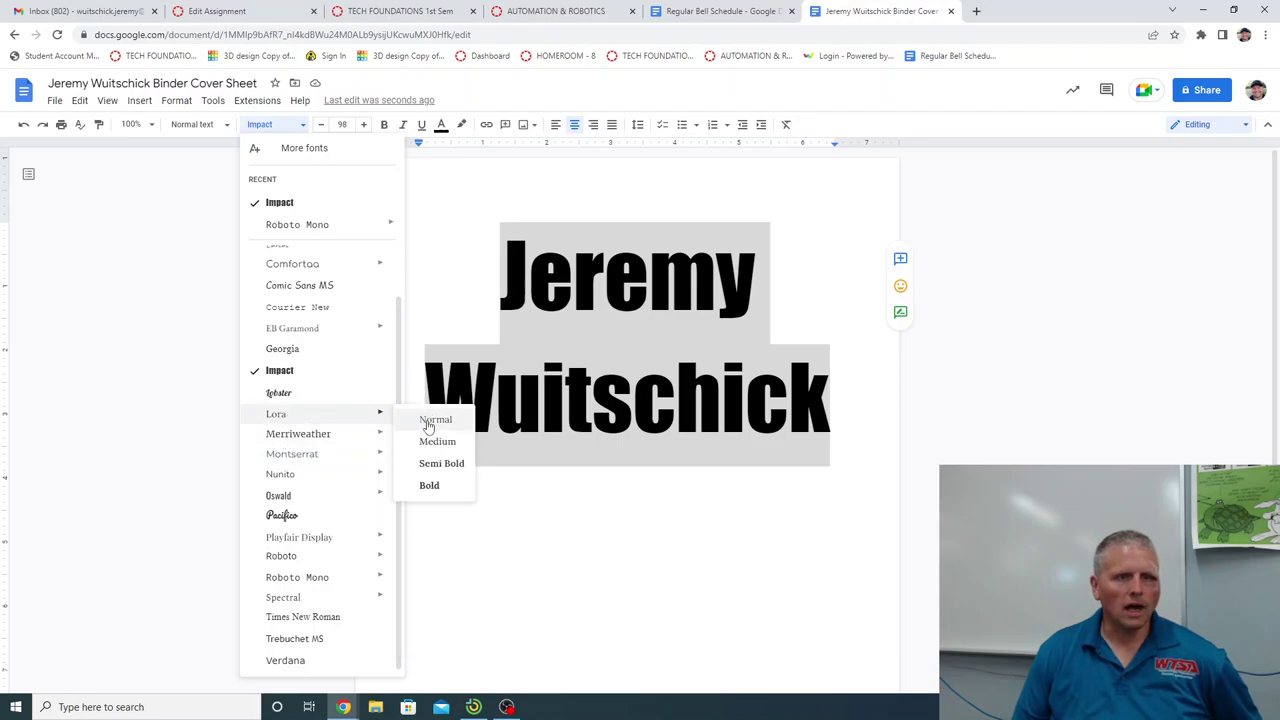
click(432, 420)
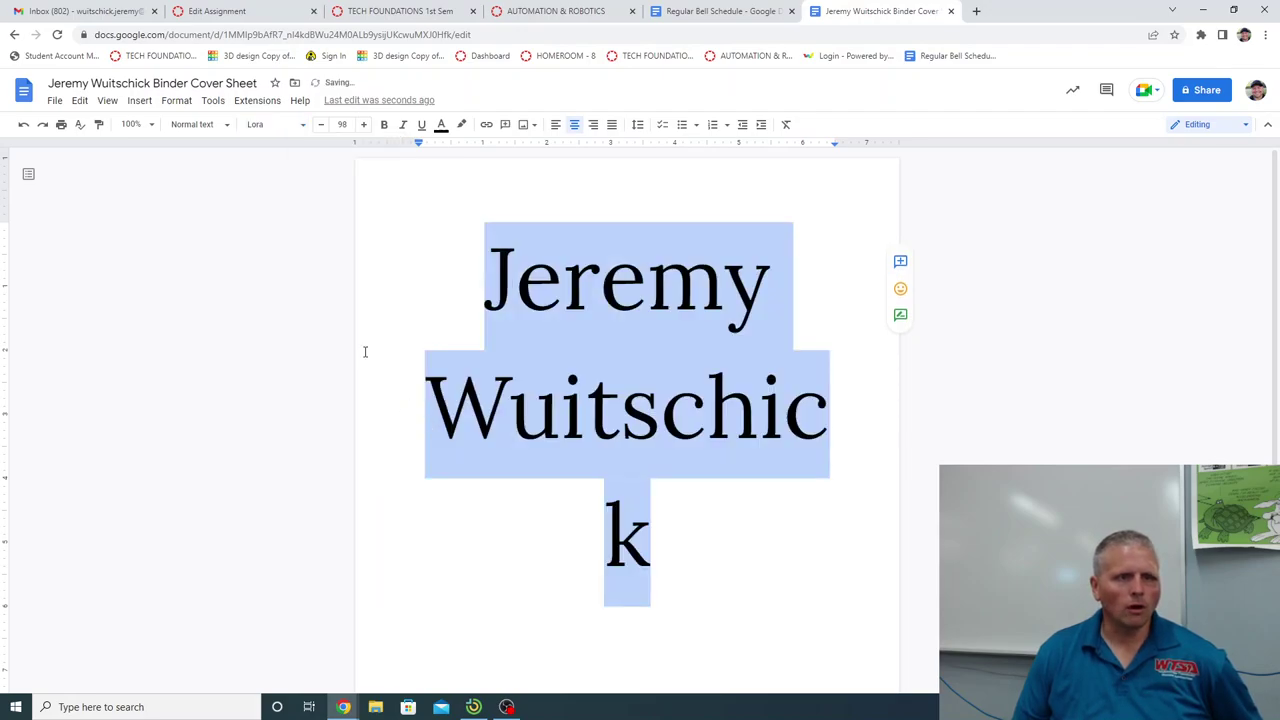
click(296, 125)
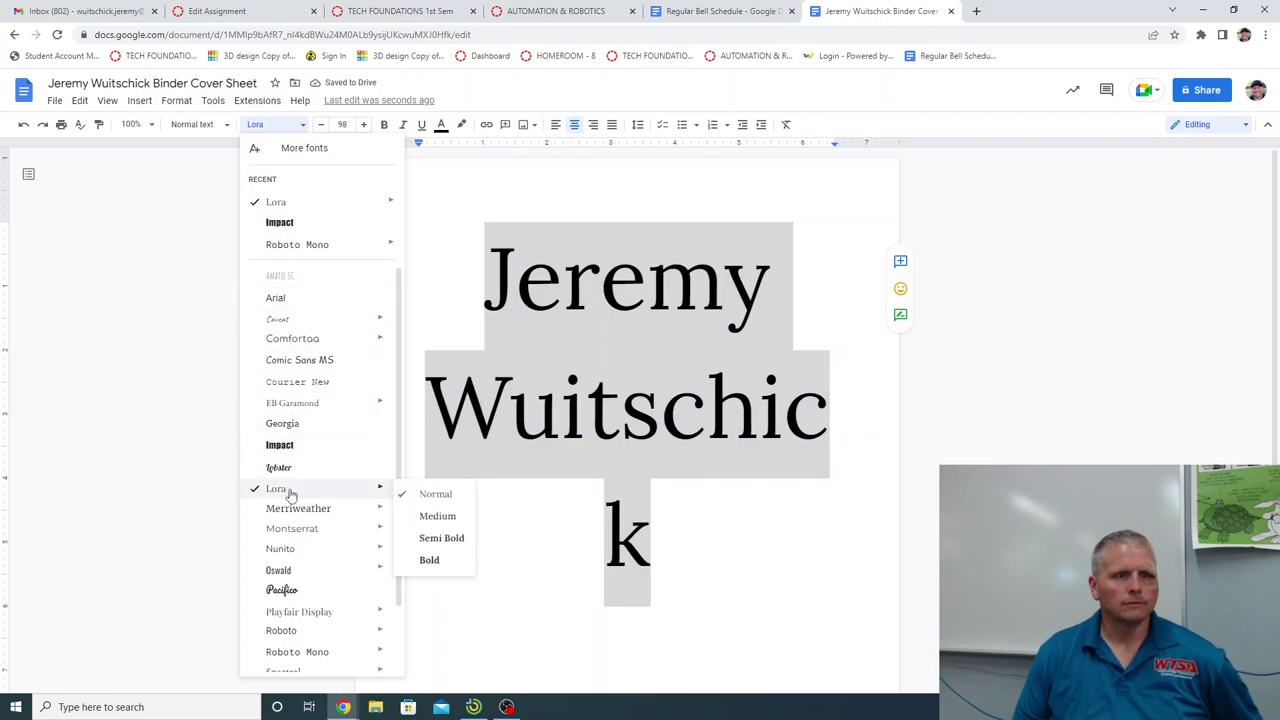
click(442, 518)
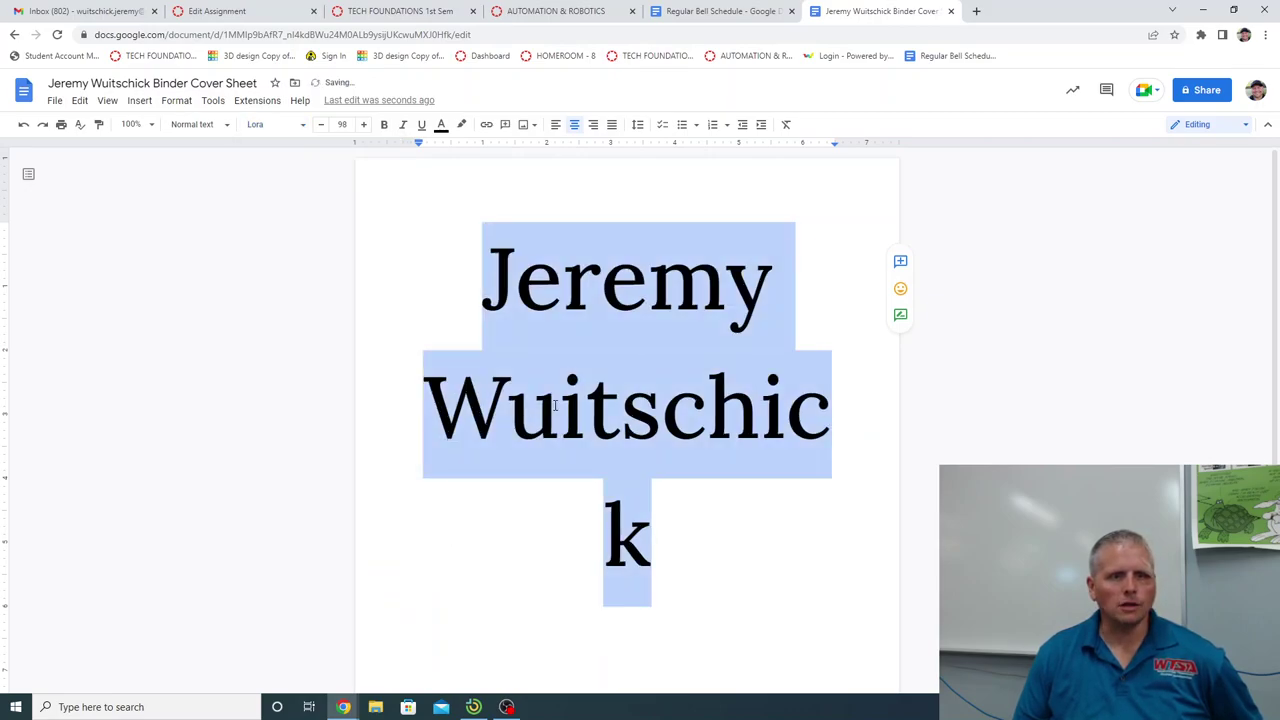
click(303, 128)
mouse_move(294, 489)
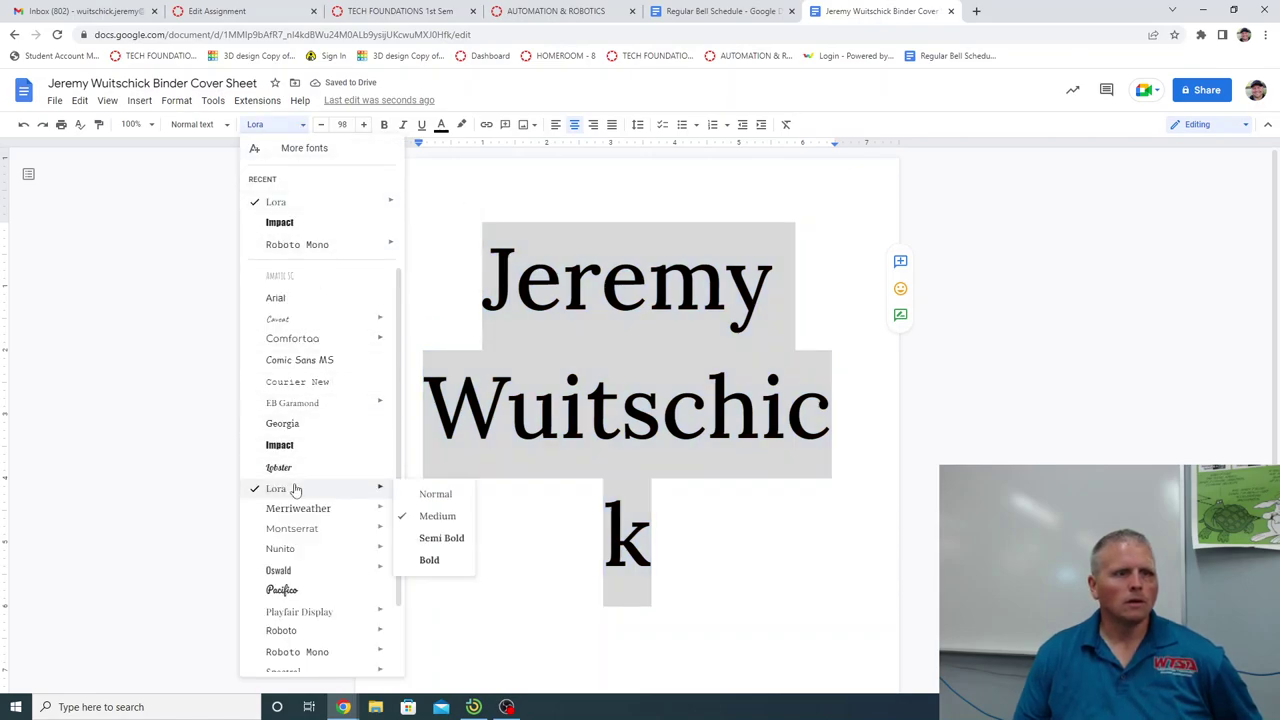
click(451, 540)
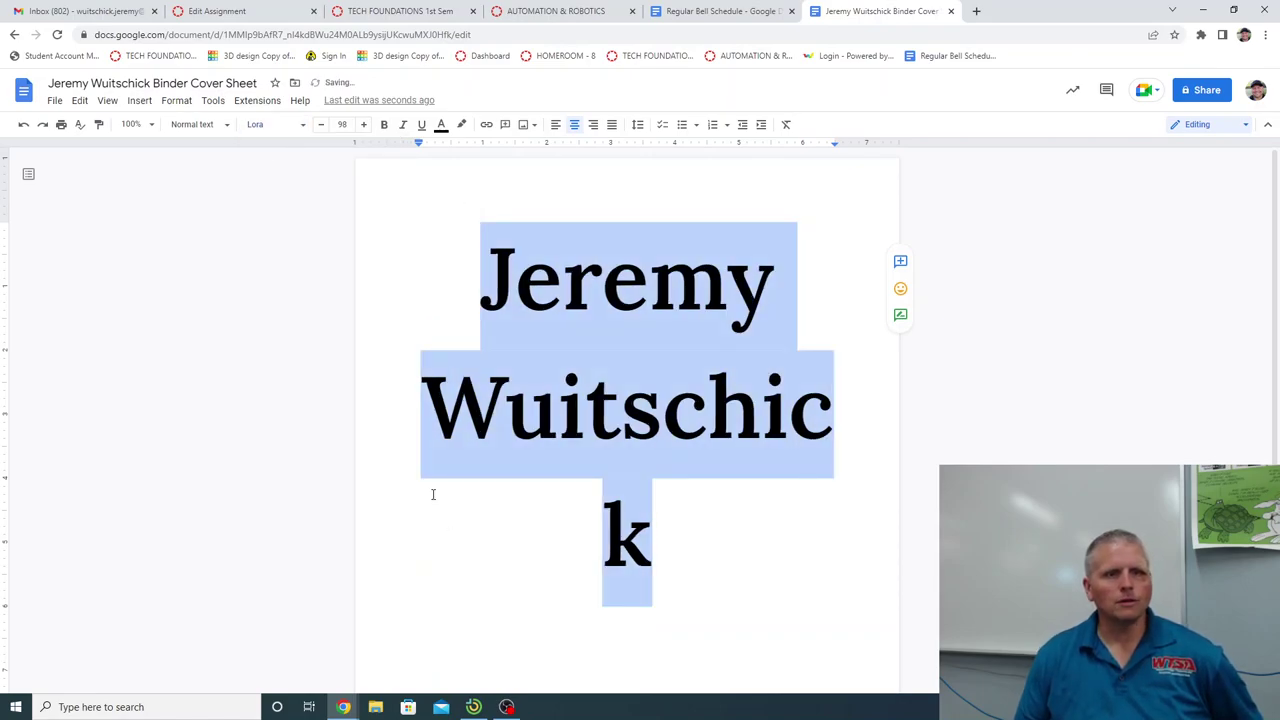
click(303, 126)
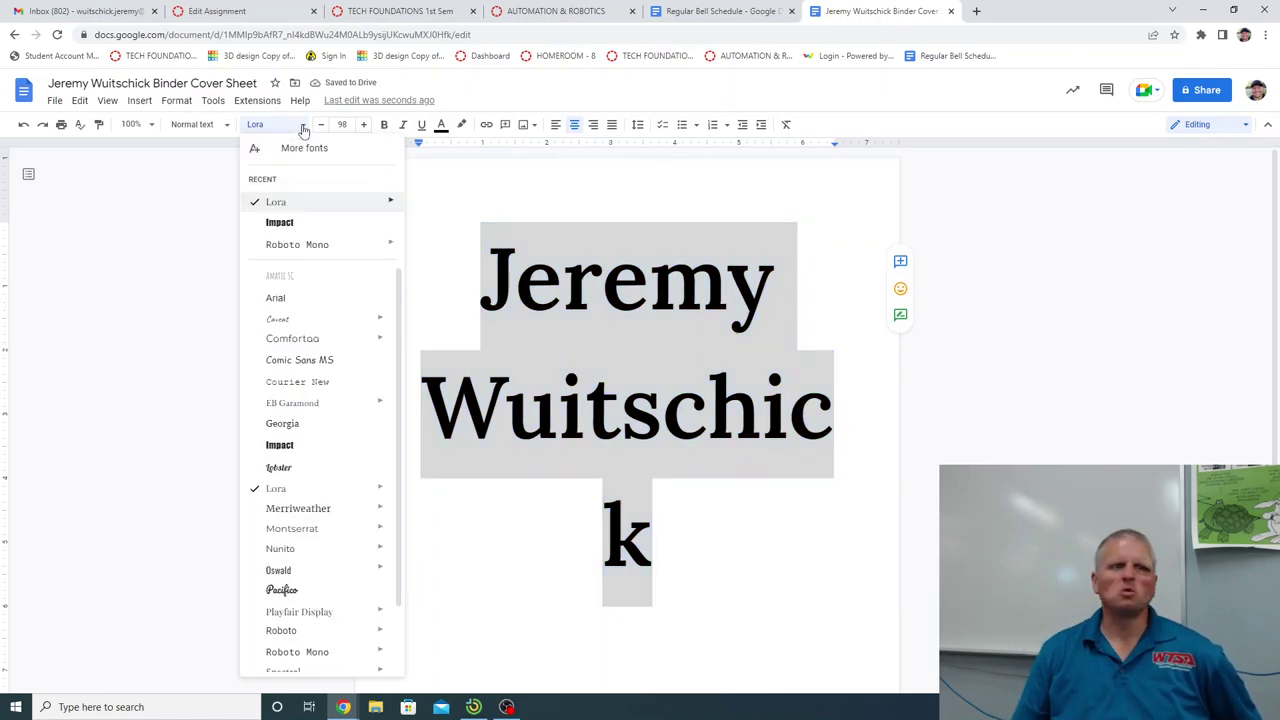
click(285, 228)
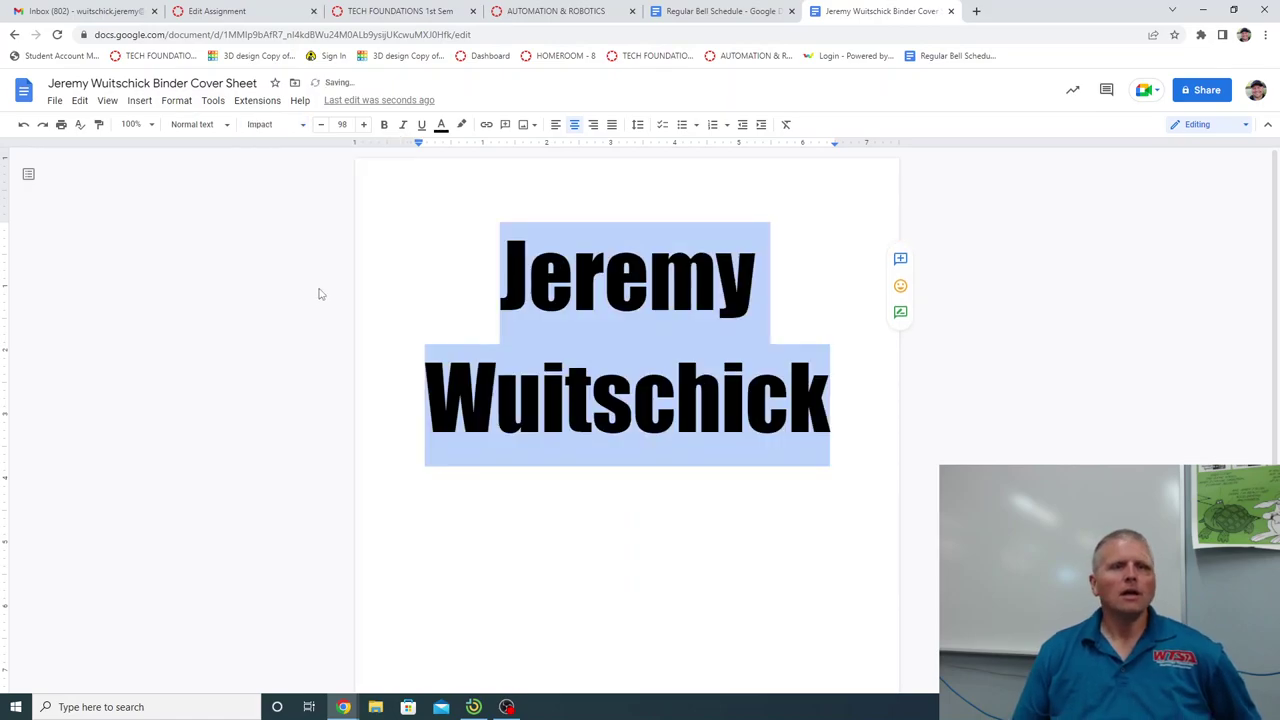
click(537, 321)
click(469, 254)
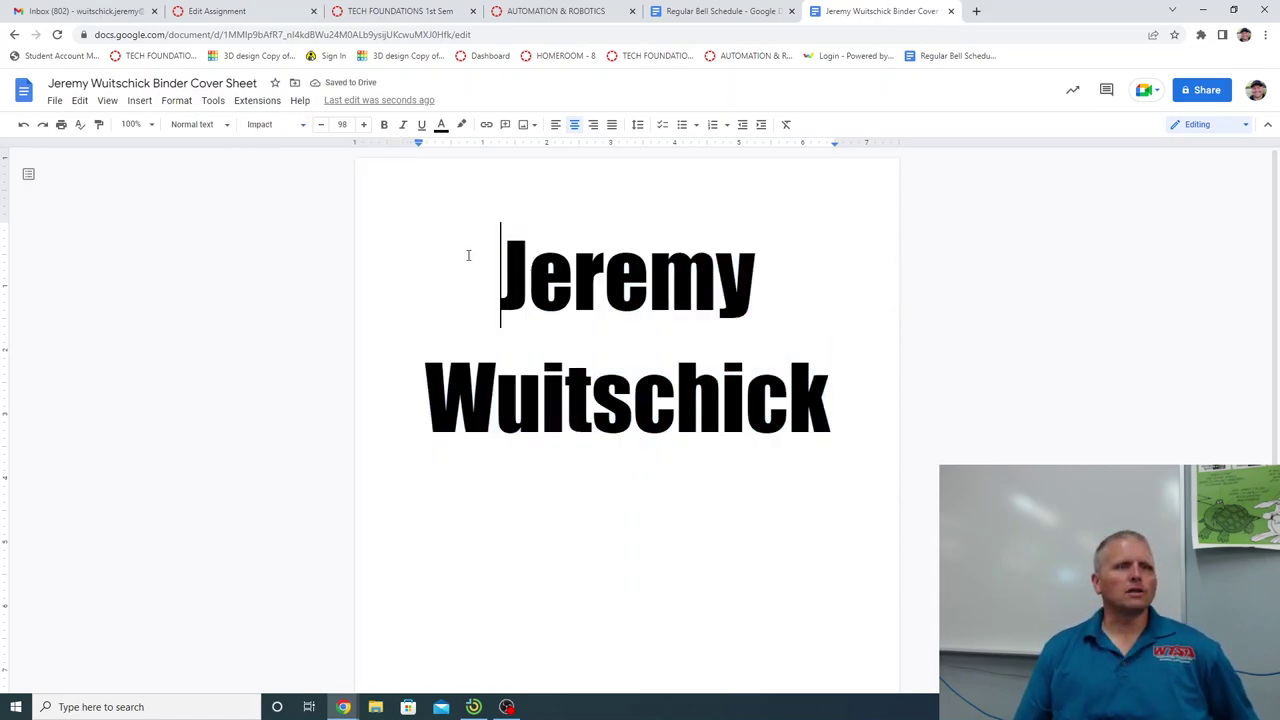
drag(457, 246, 834, 509)
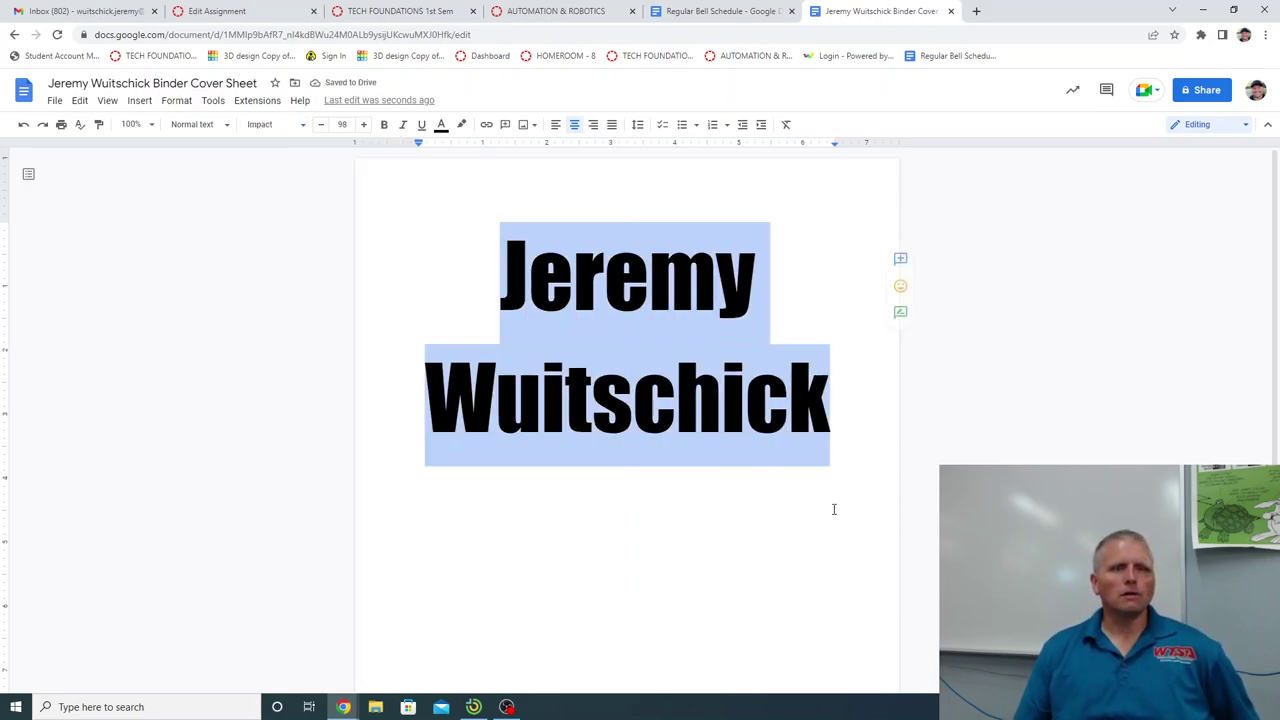
click(223, 125)
click(223, 125)
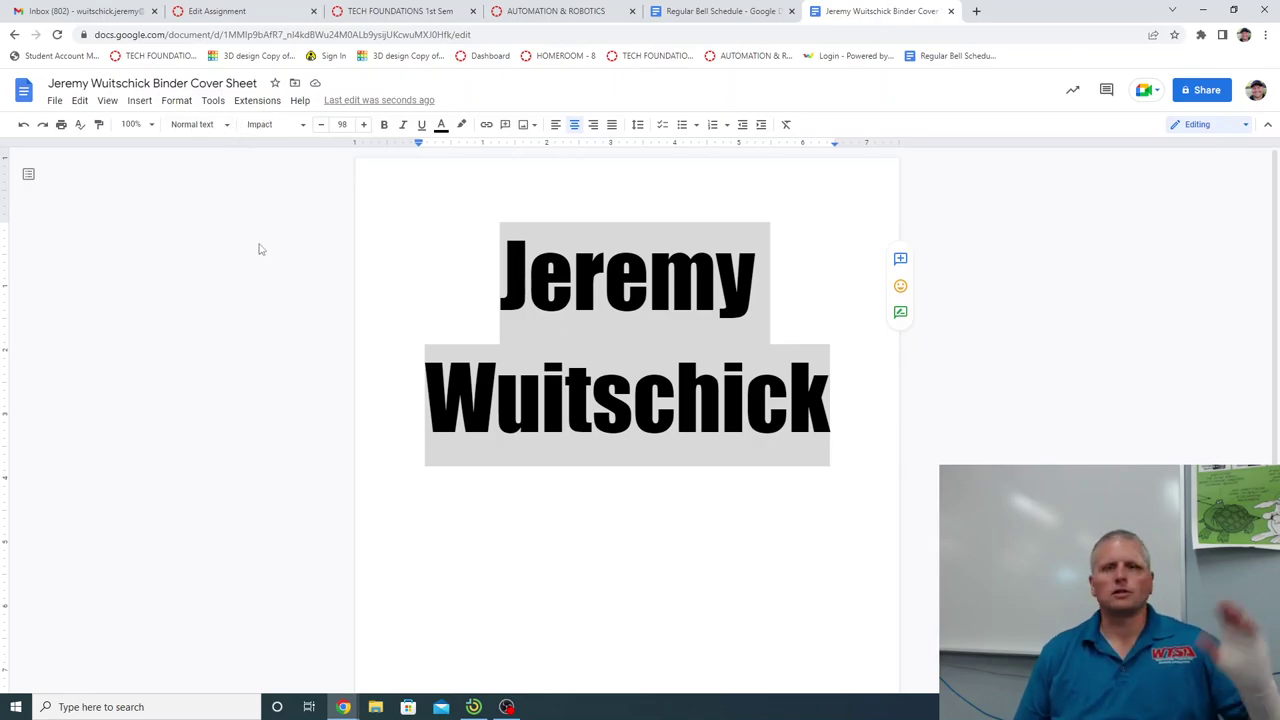
click(477, 260)
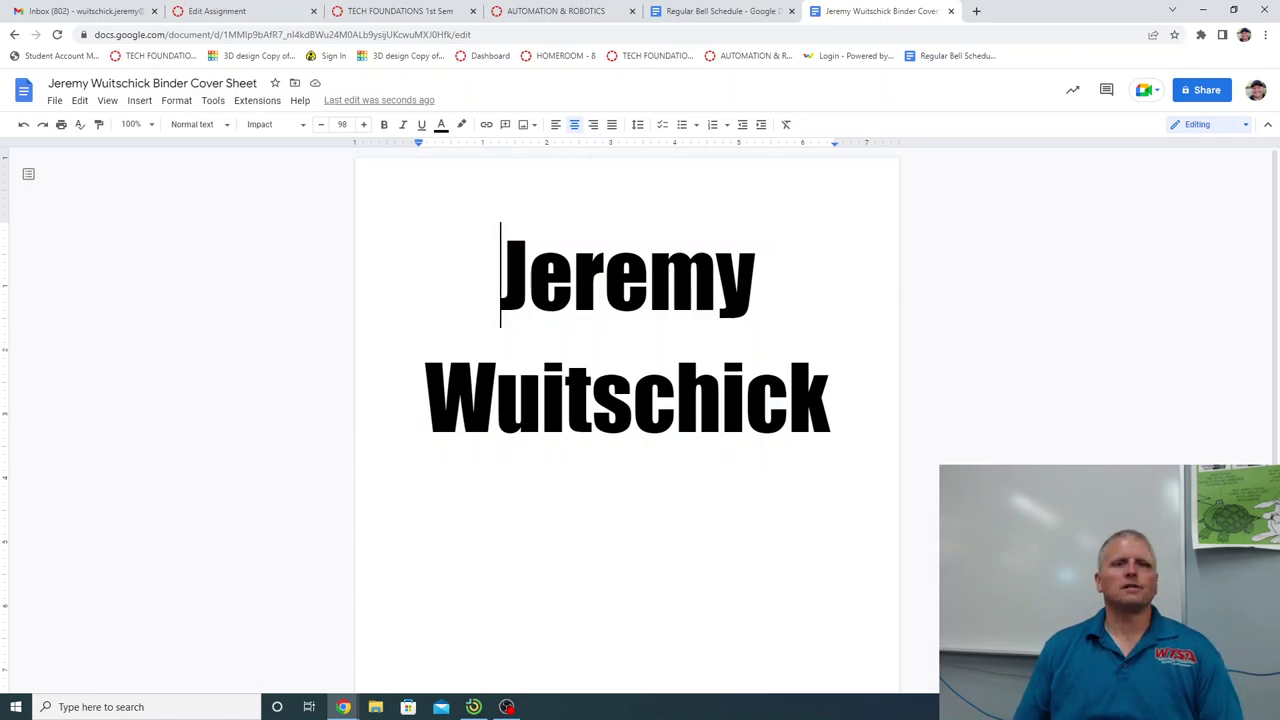
click(821, 472)
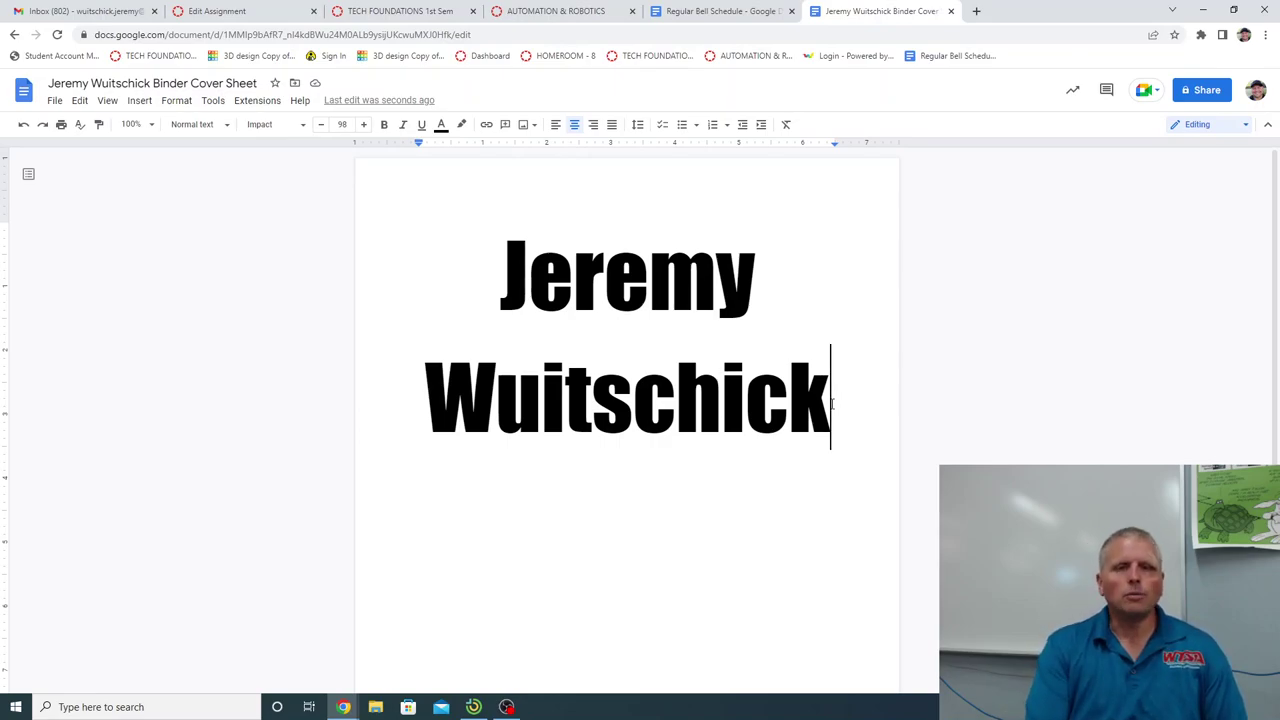
Start a new line below the name and insert a 2x2 table there.
key(Return)
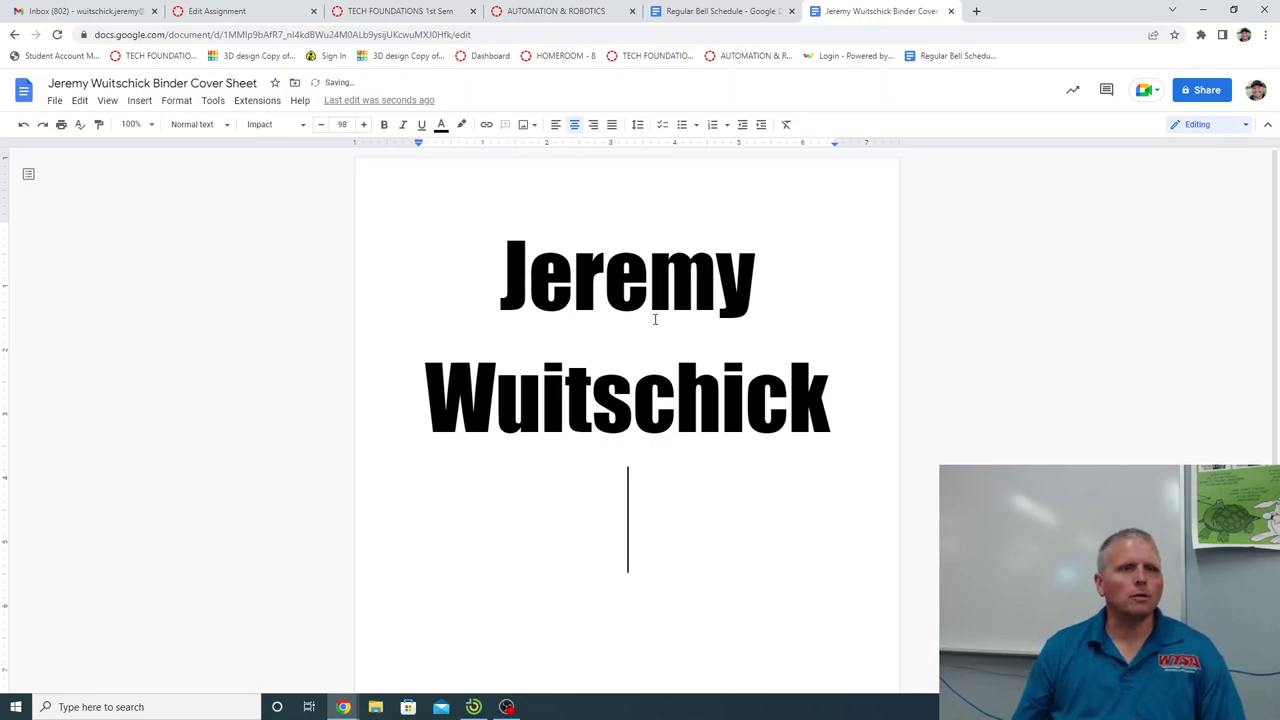
scroll(594, 480, down, 2)
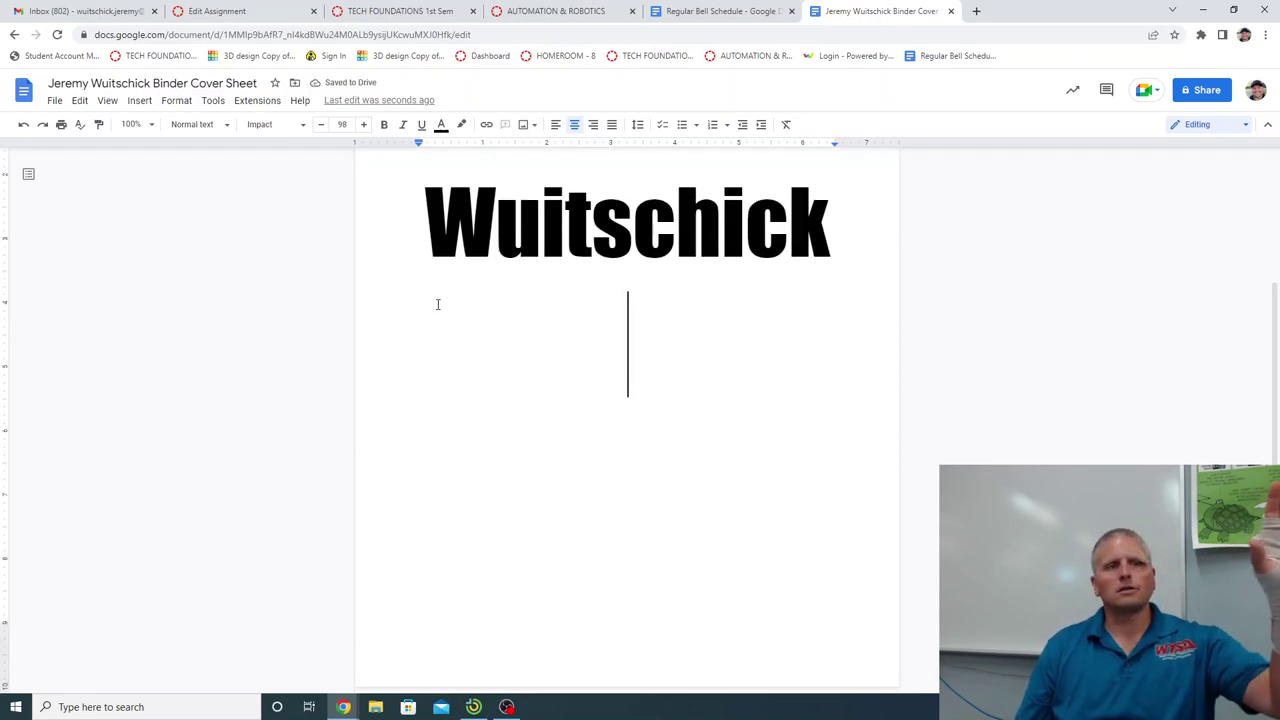
click(139, 101)
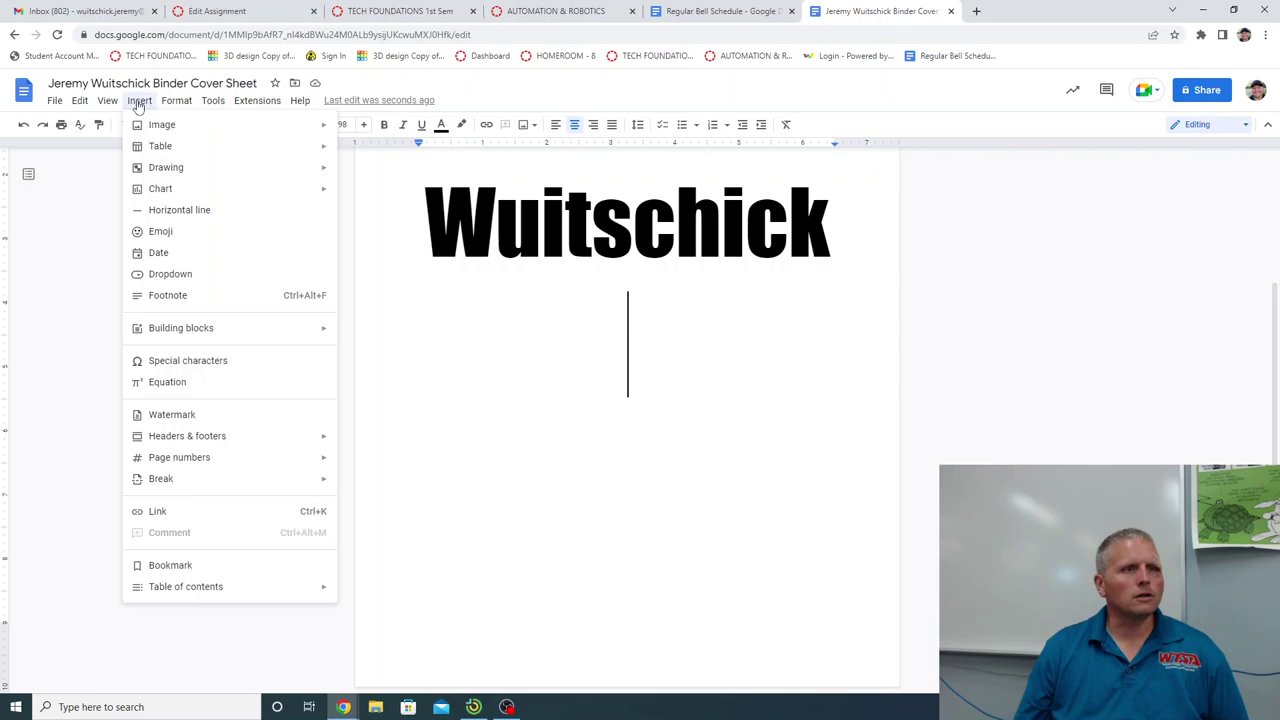
mouse_move(160, 146)
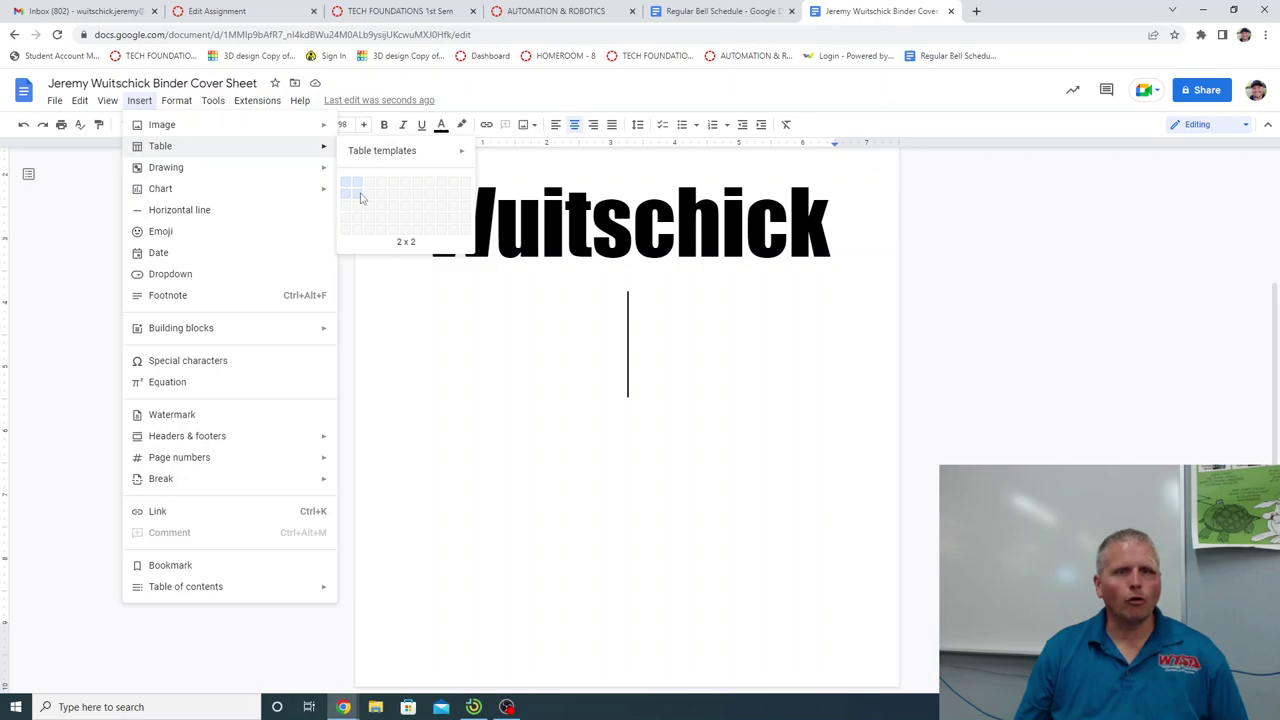
click(361, 198)
Delete the empty line above the table, then undo a trial row-height drag.
scroll(439, 384, down, 3)
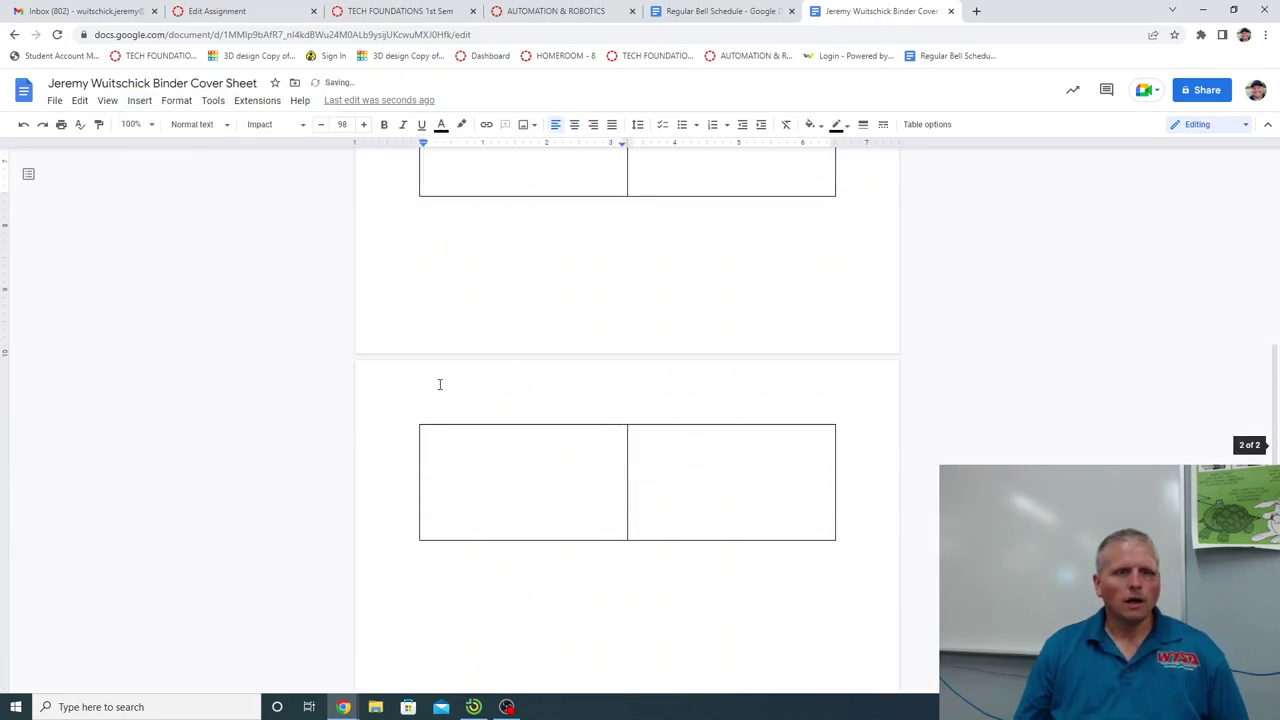
scroll(439, 384, up, 3)
click(453, 289)
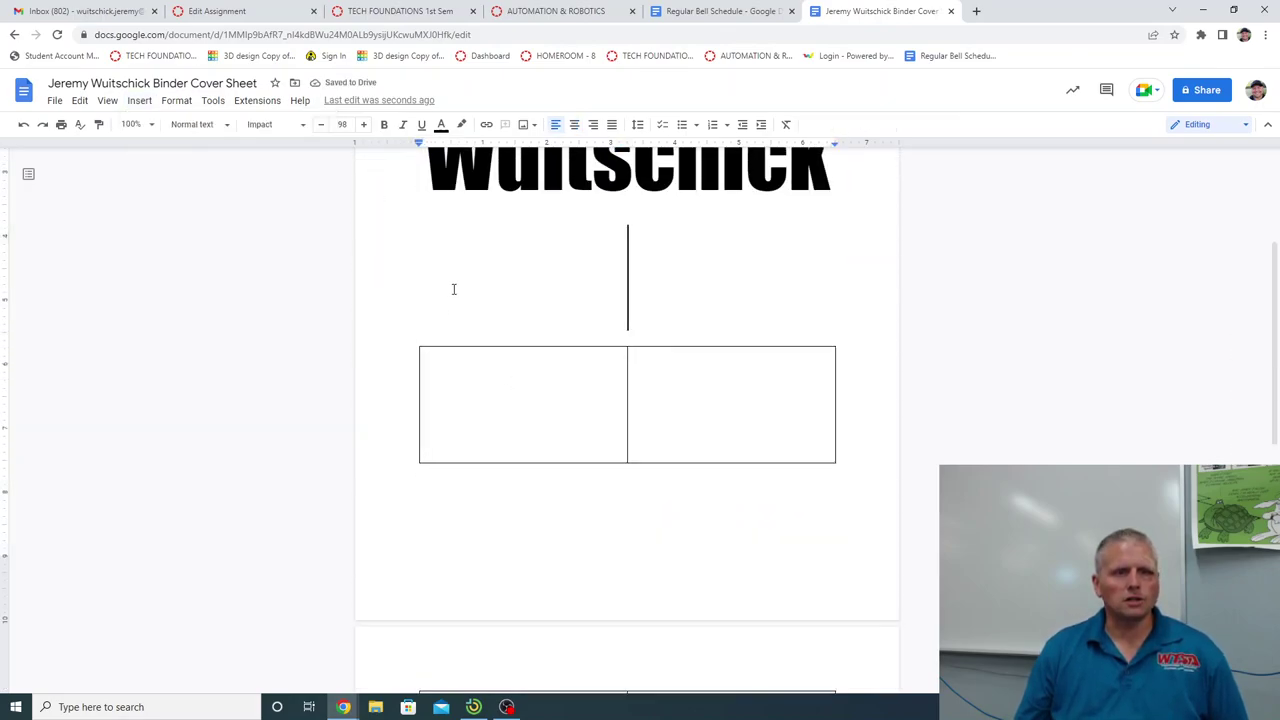
key(ctrl+shift+l)
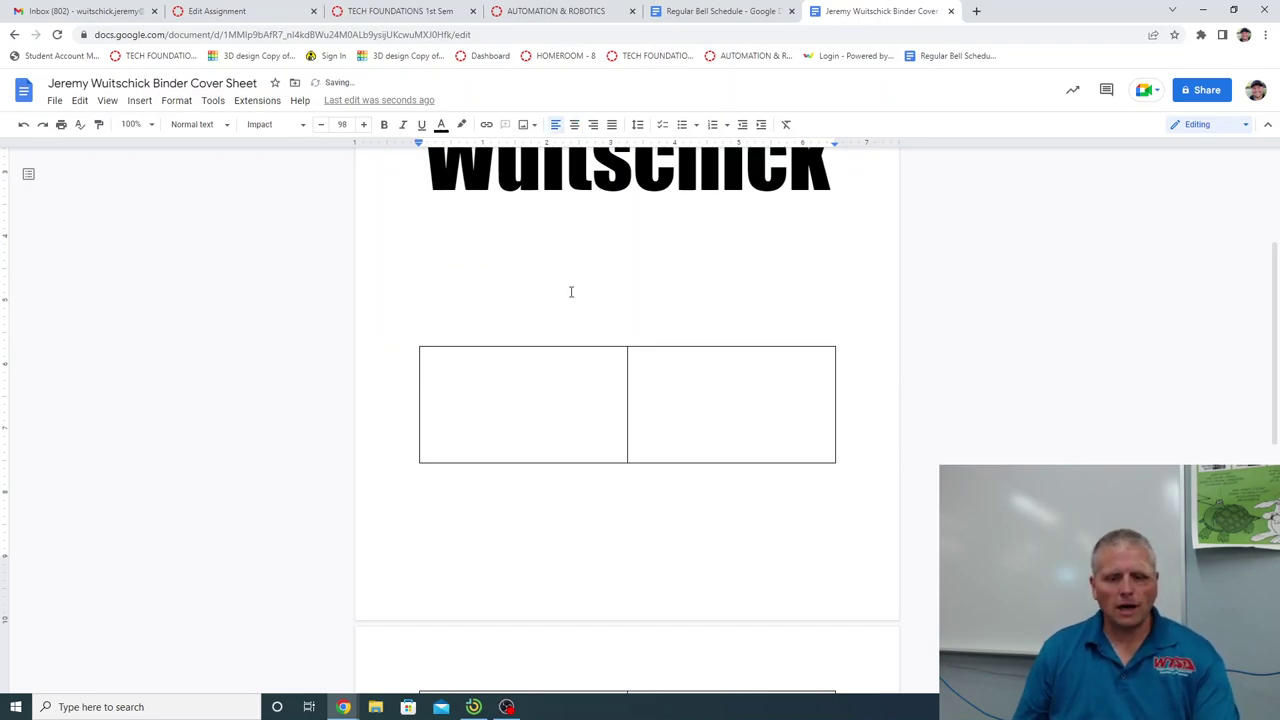
key(BackSpace)
scroll(566, 509, down, 1)
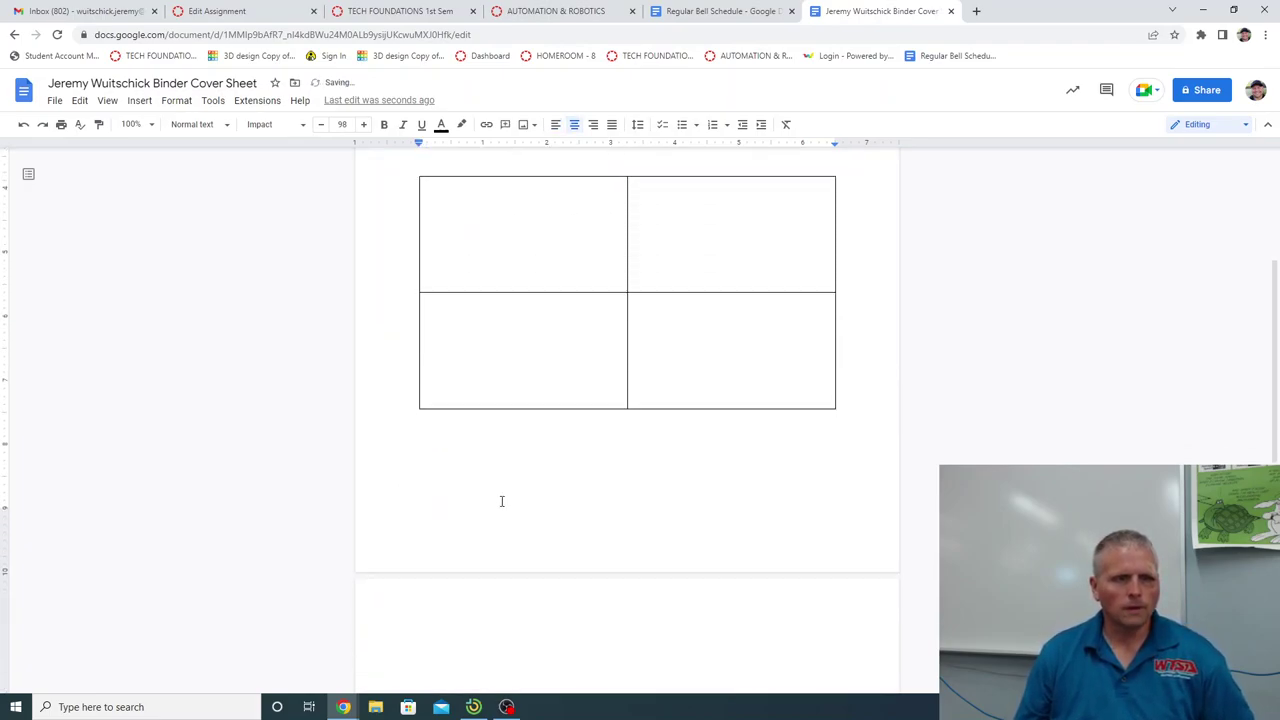
drag(674, 409, 700, 505)
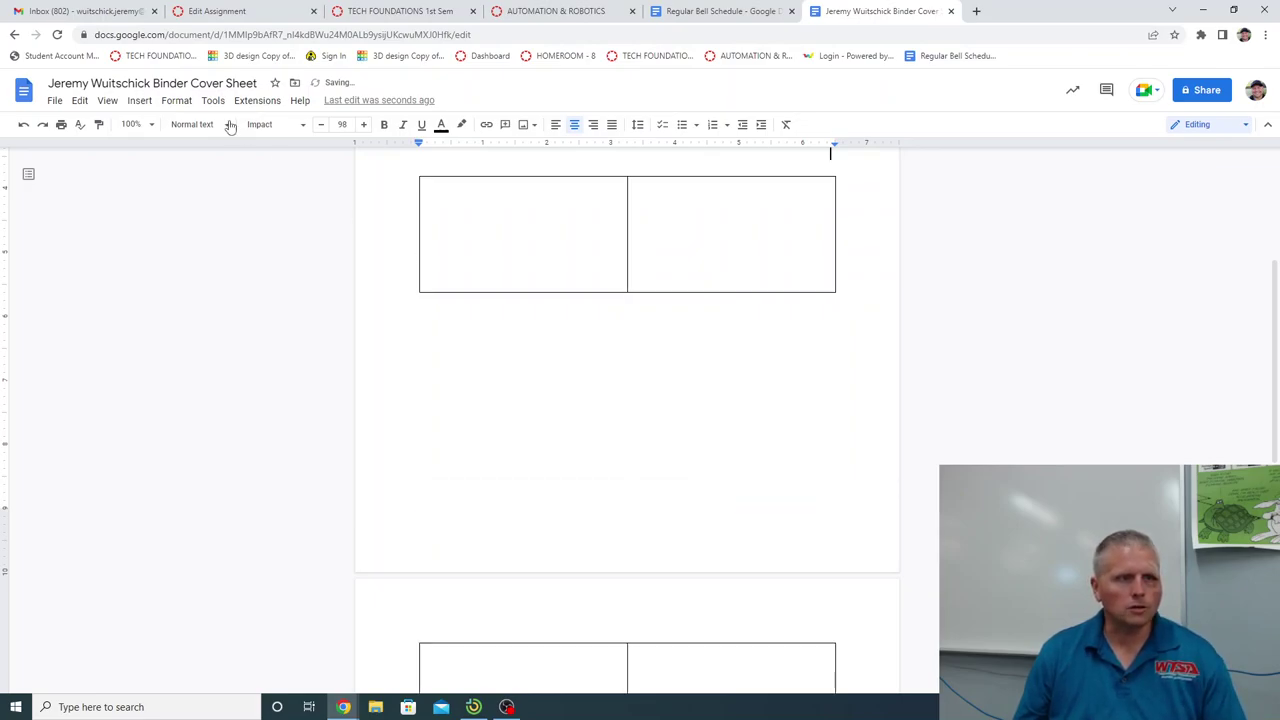
click(23, 125)
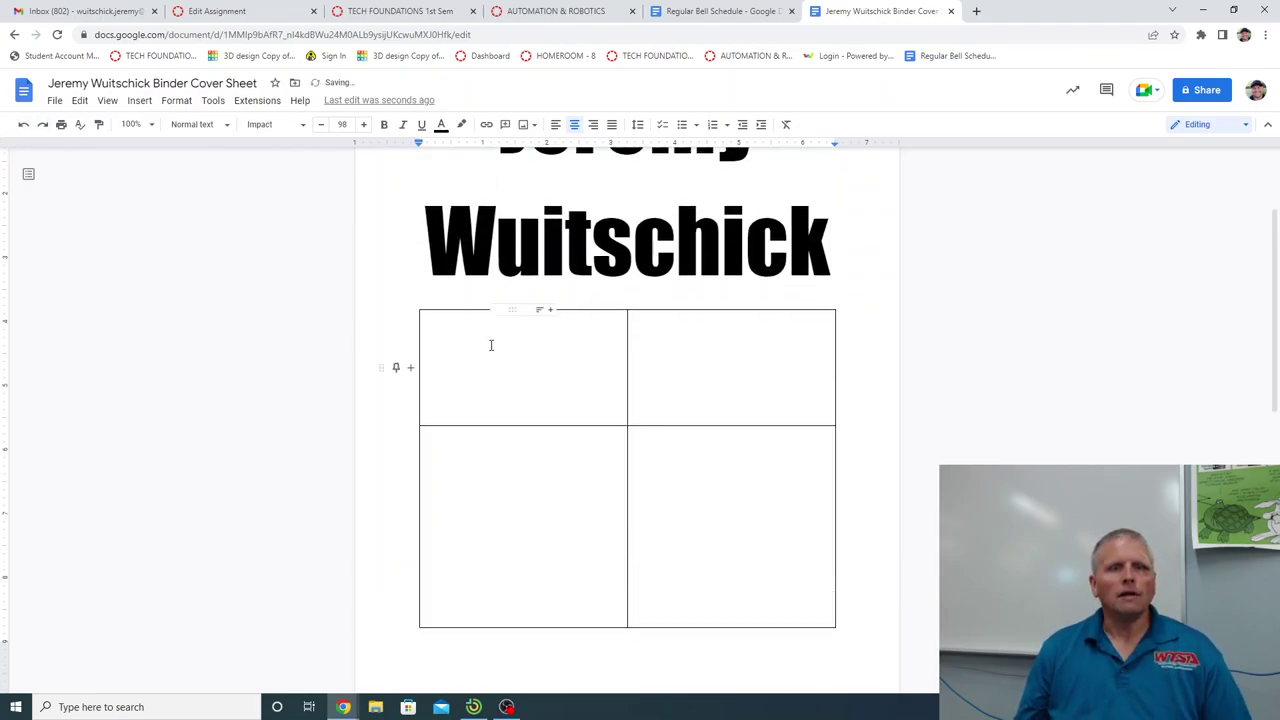
Select the upper table cells and distribute the rows to equal height.
drag(491, 346, 705, 506)
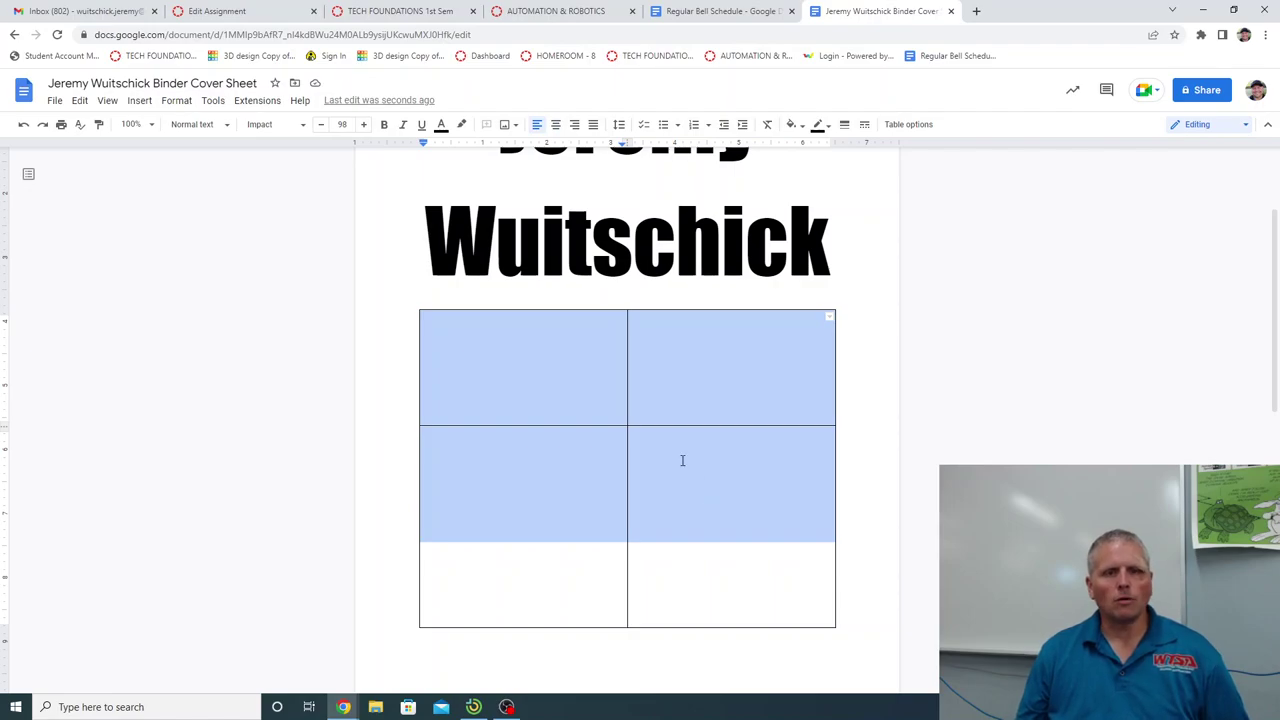
right_click(682, 461)
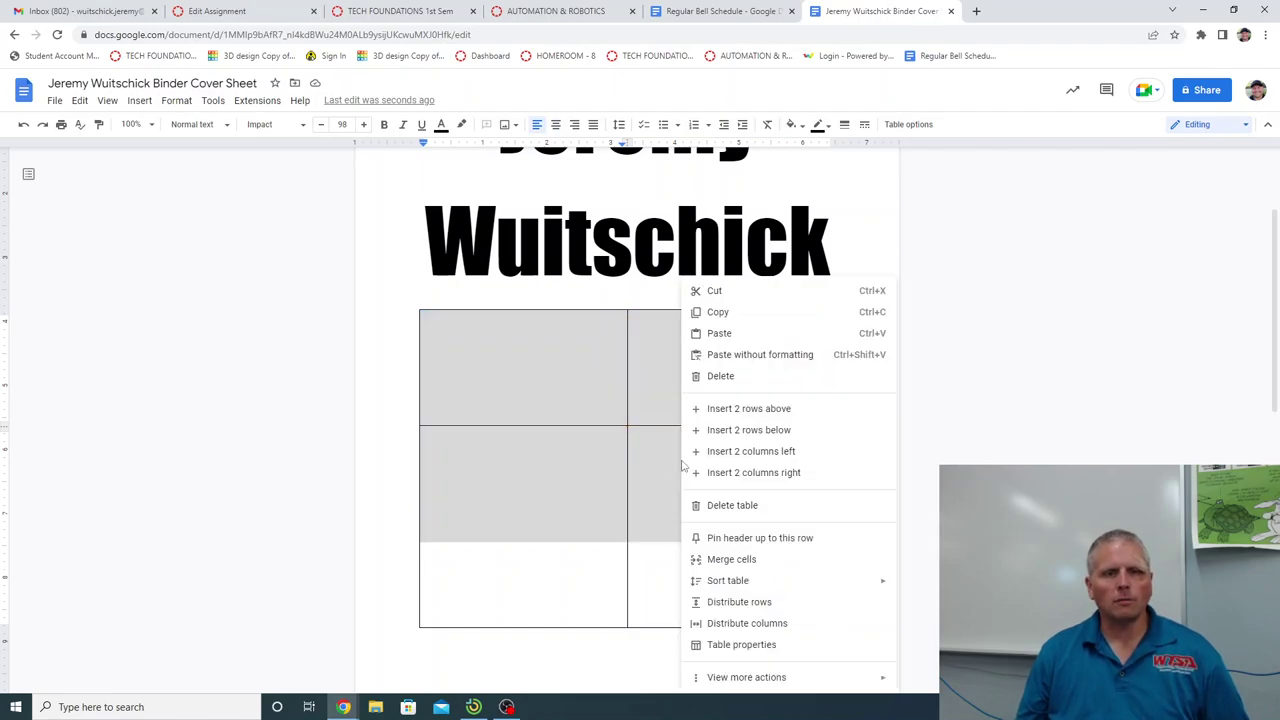
click(742, 602)
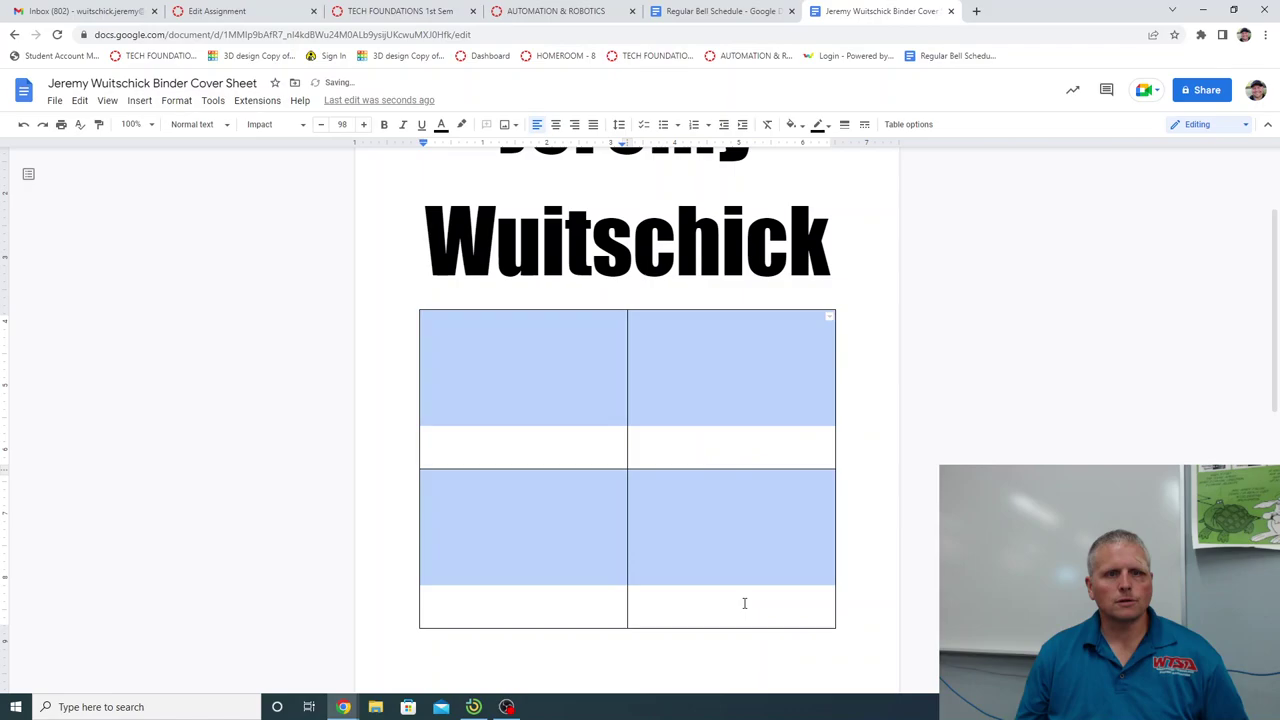
click(663, 440)
scroll(664, 439, up, 1)
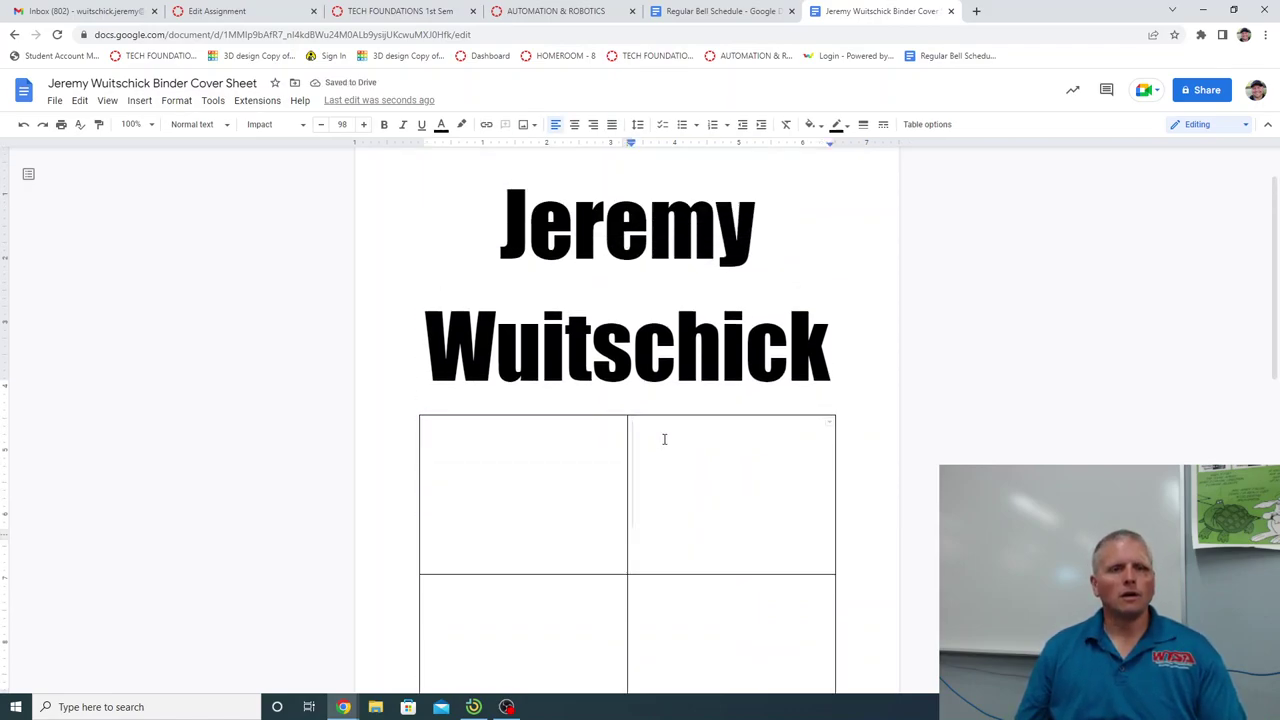
scroll(664, 439, up, 1)
Insert a blank line above the name and set its font size to 20.
click(504, 227)
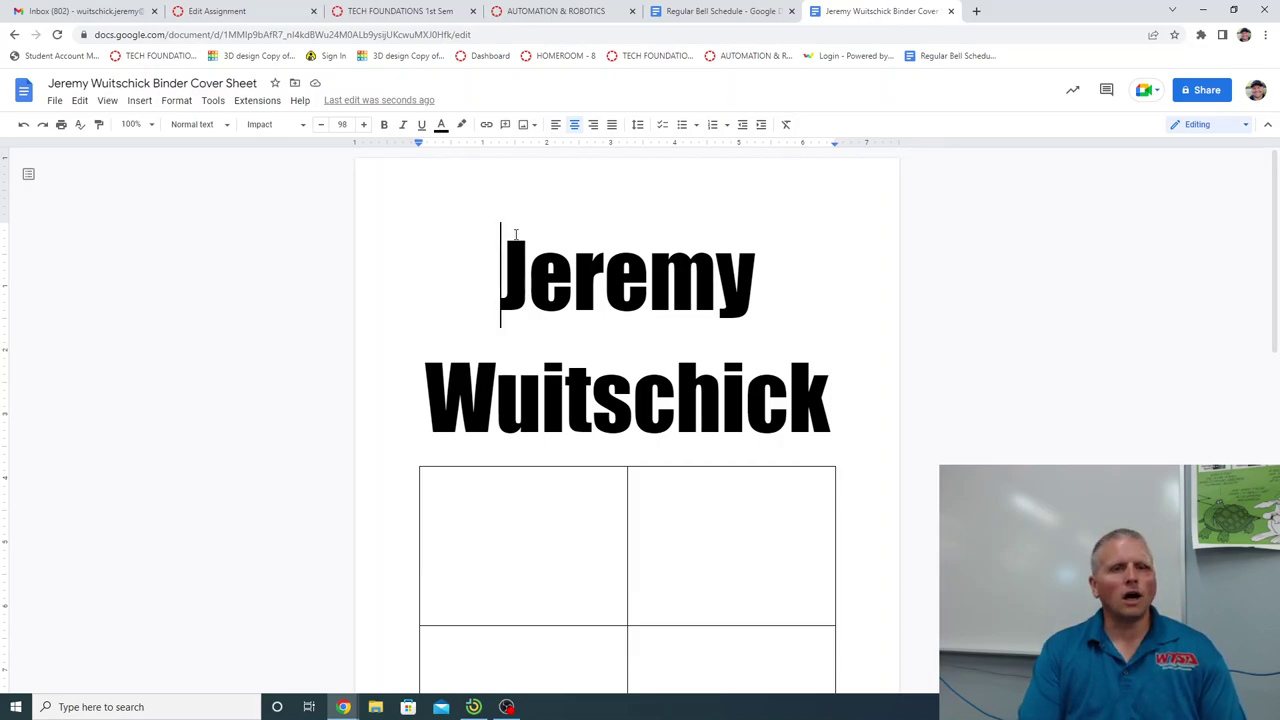
key(Return)
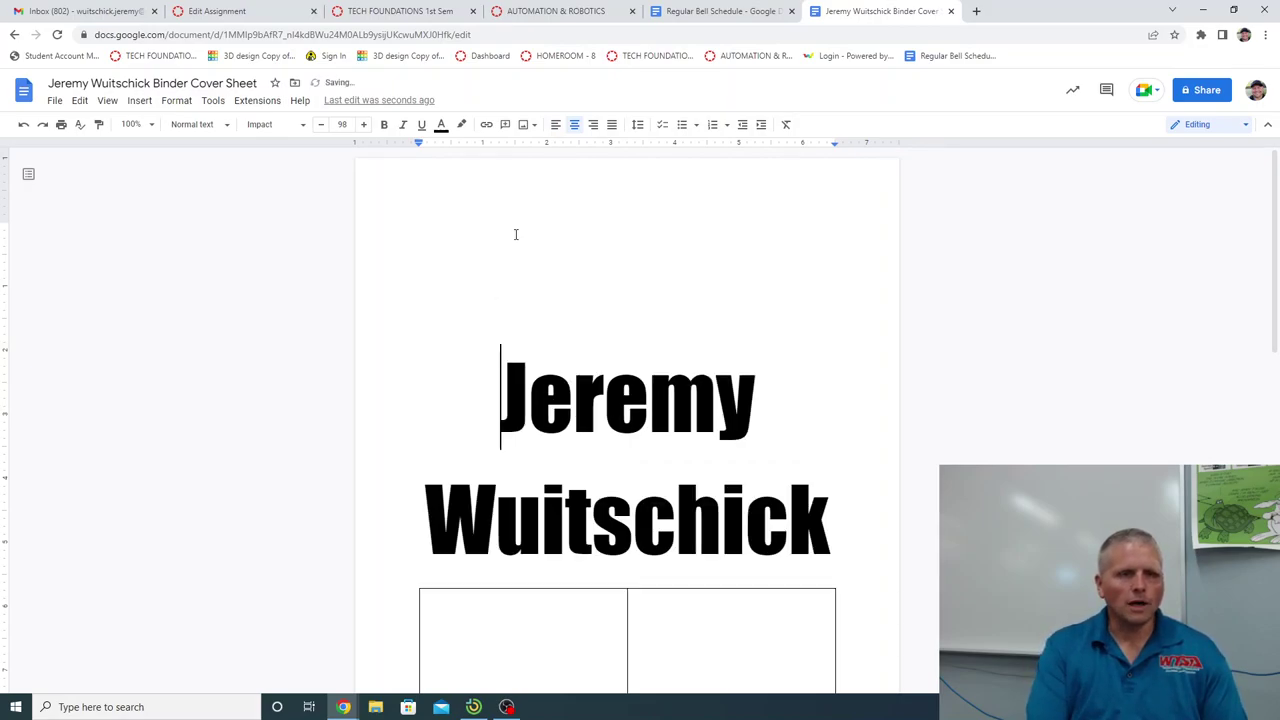
click(552, 337)
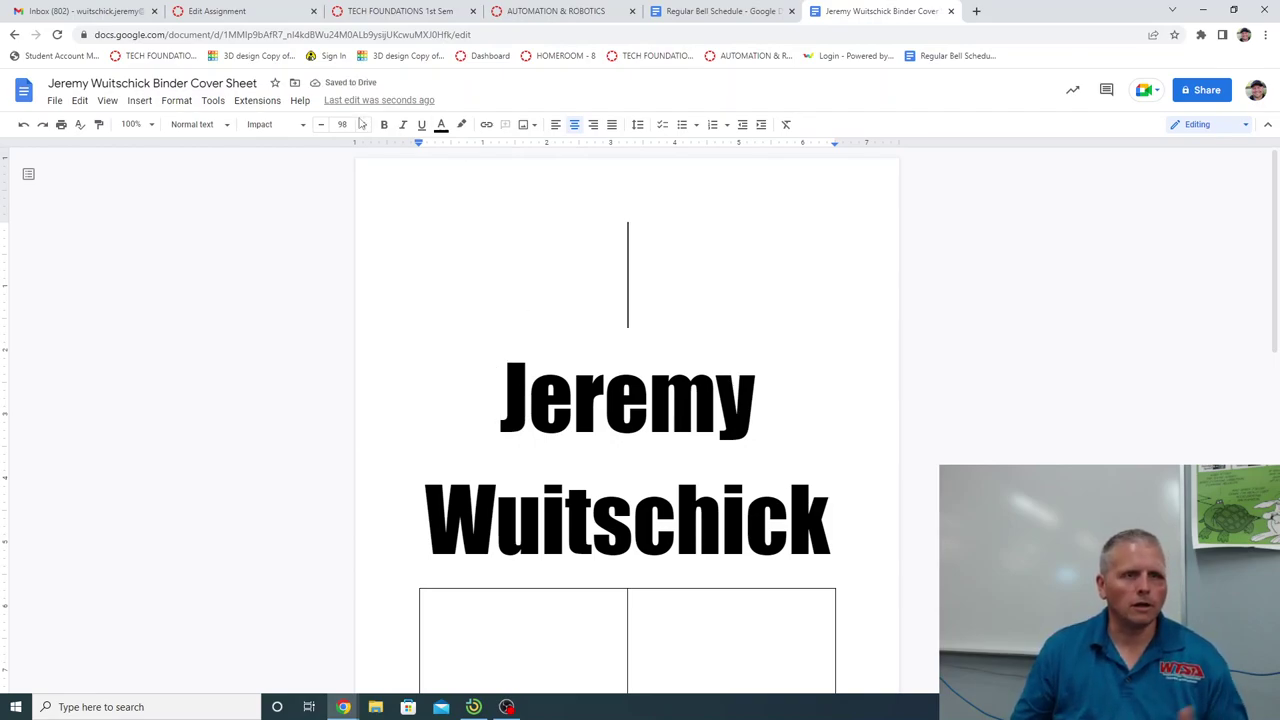
click(322, 124)
click(322, 124)
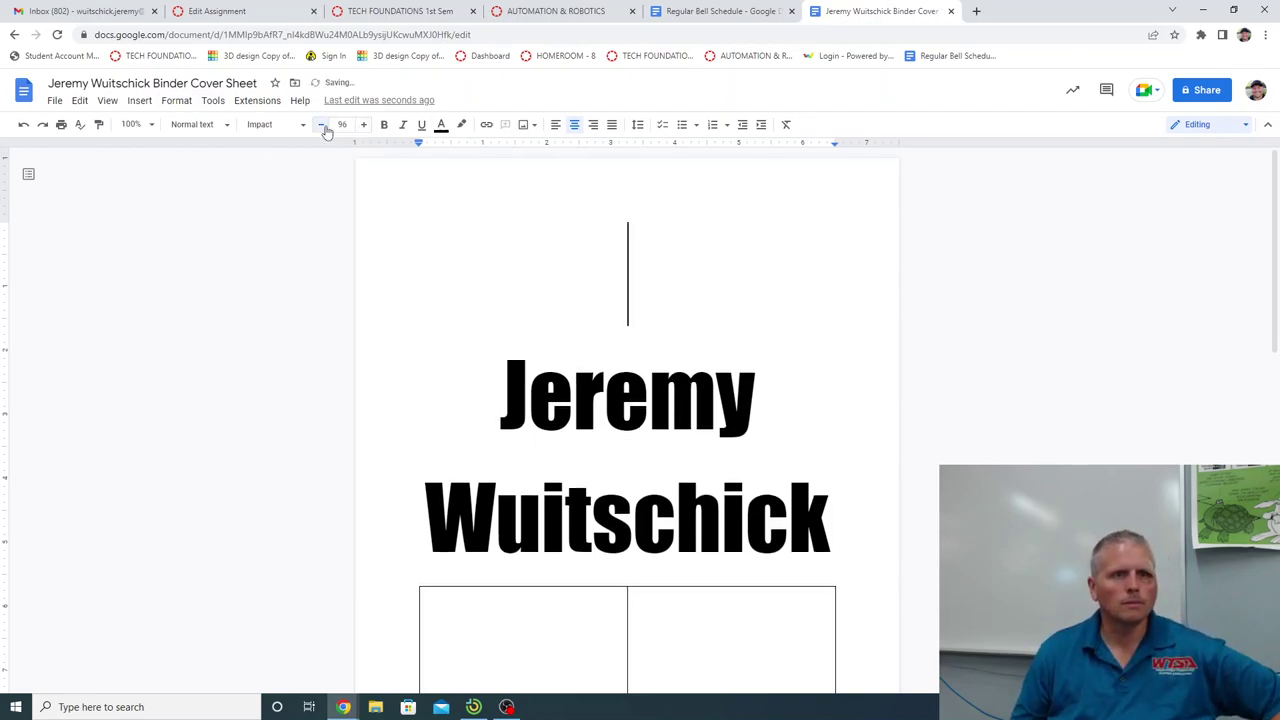
click(322, 124)
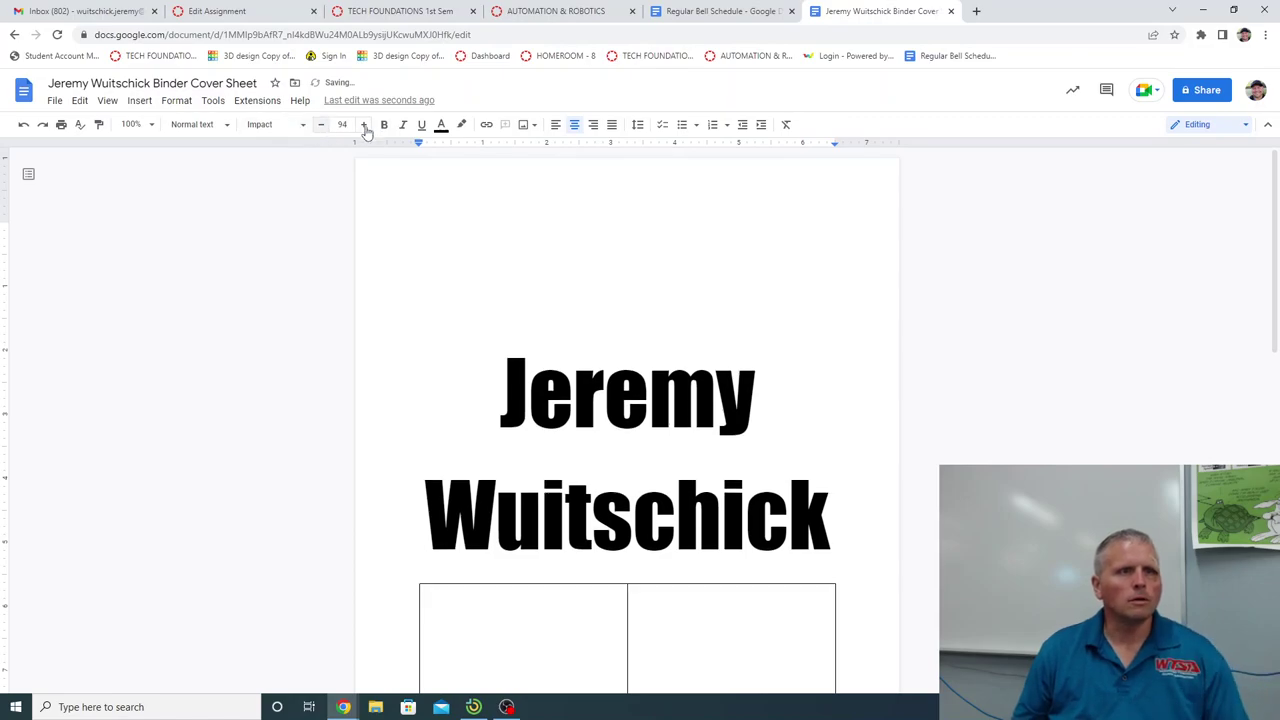
click(322, 129)
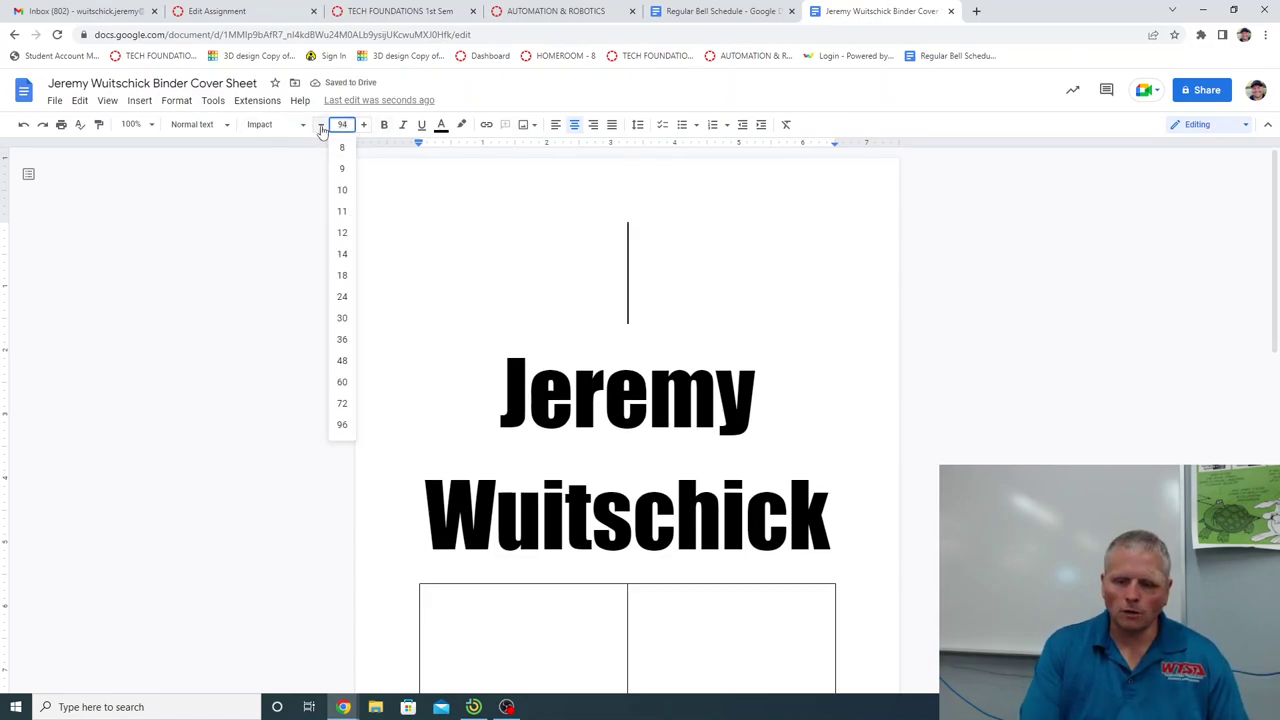
text(20)
key(Return)
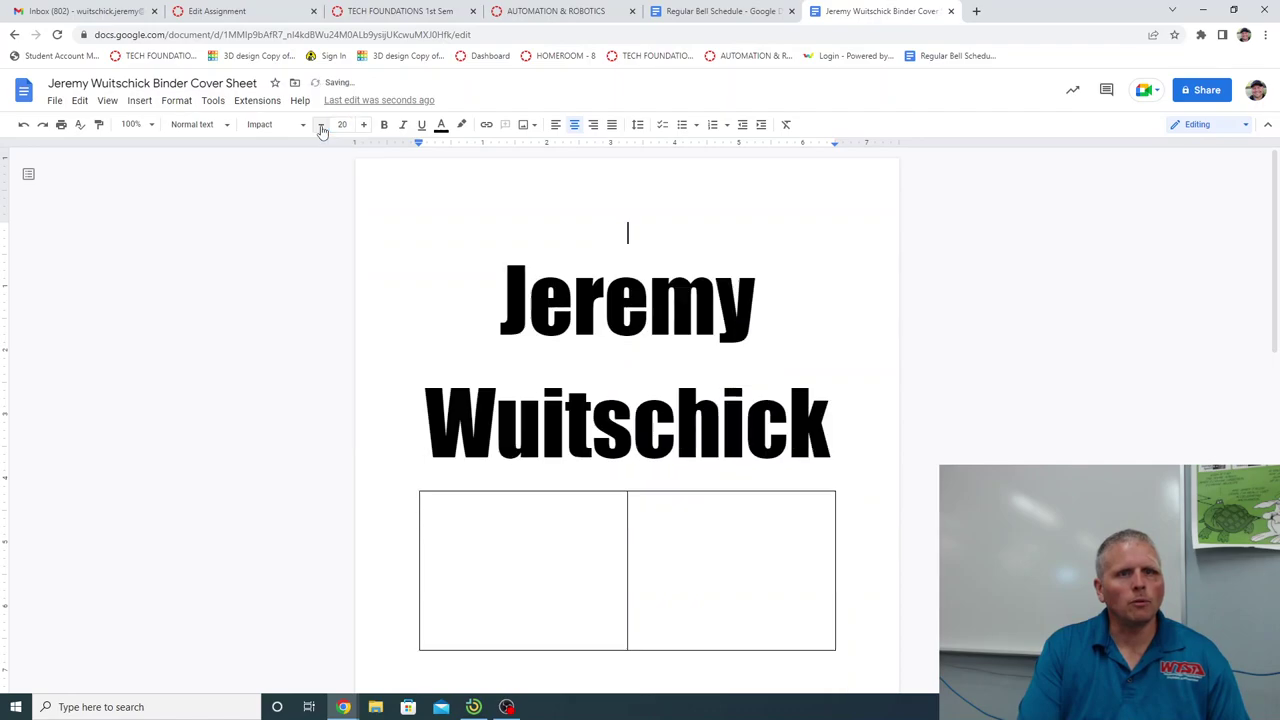
scroll(692, 420, down, 3)
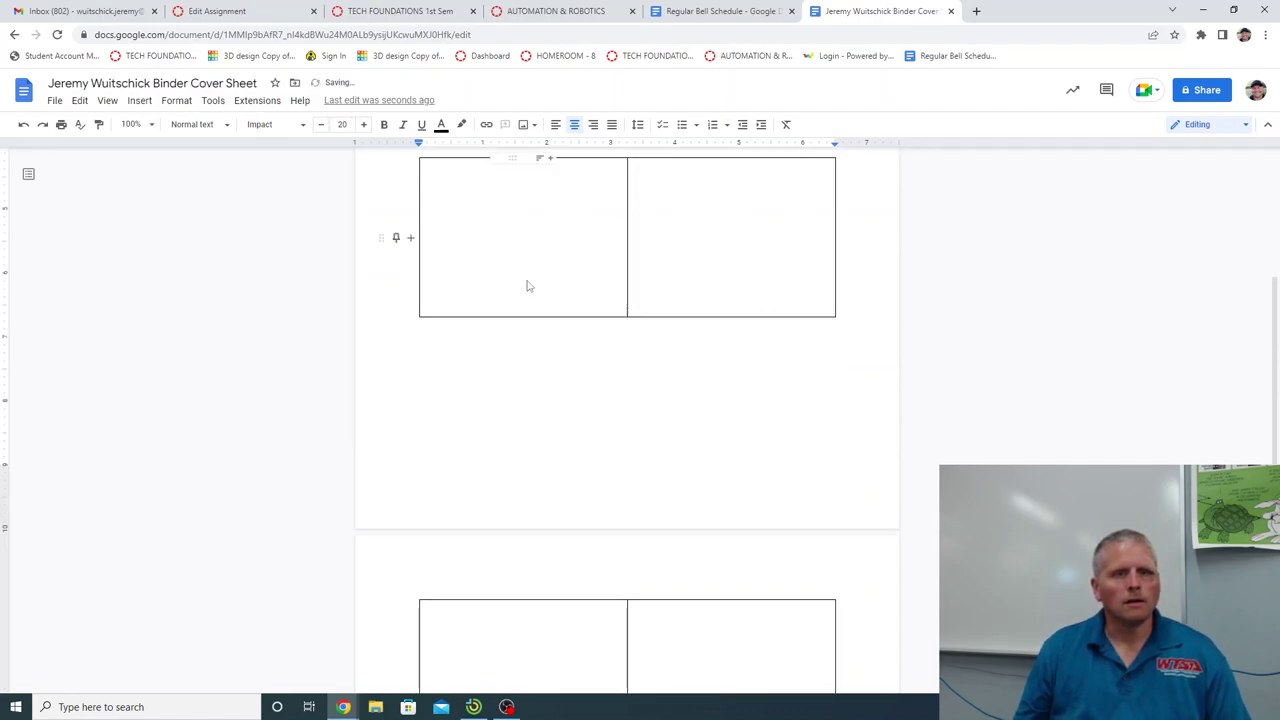
Drag the table's bottom row taller, then distribute all four cells' rows evenly.
drag(526, 286, 733, 646)
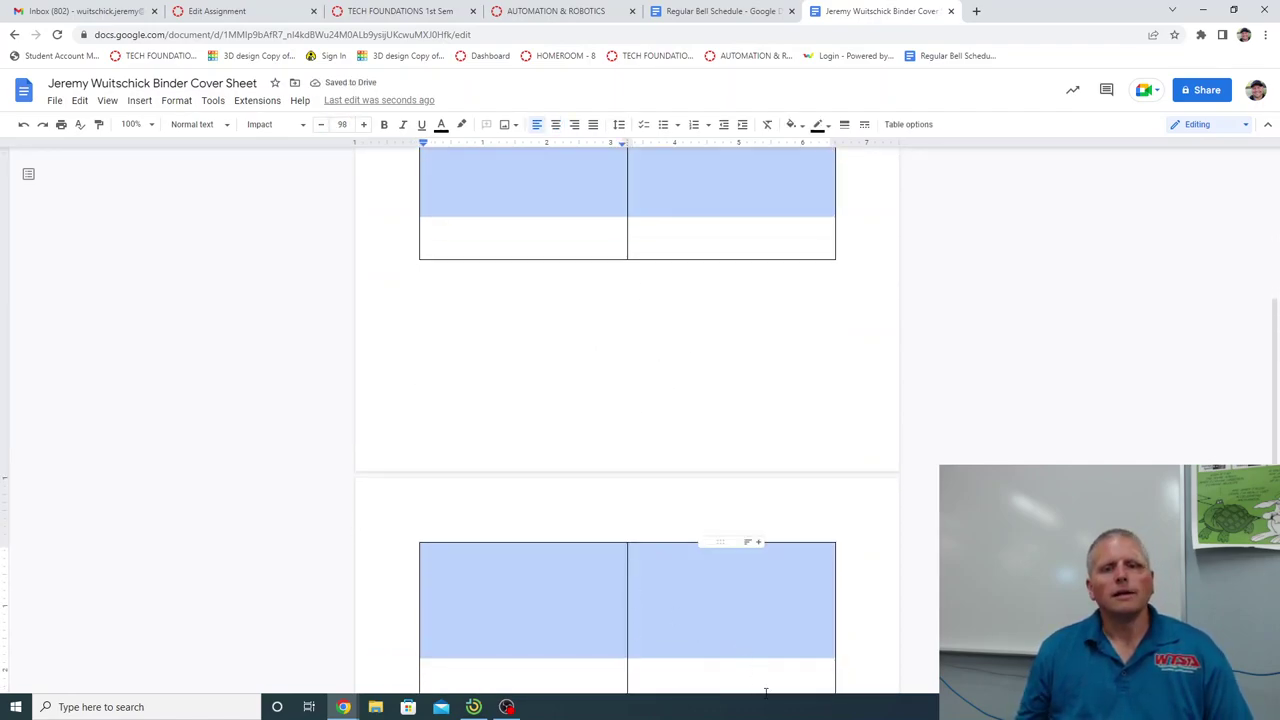
click(790, 600)
scroll(780, 600, down, 2)
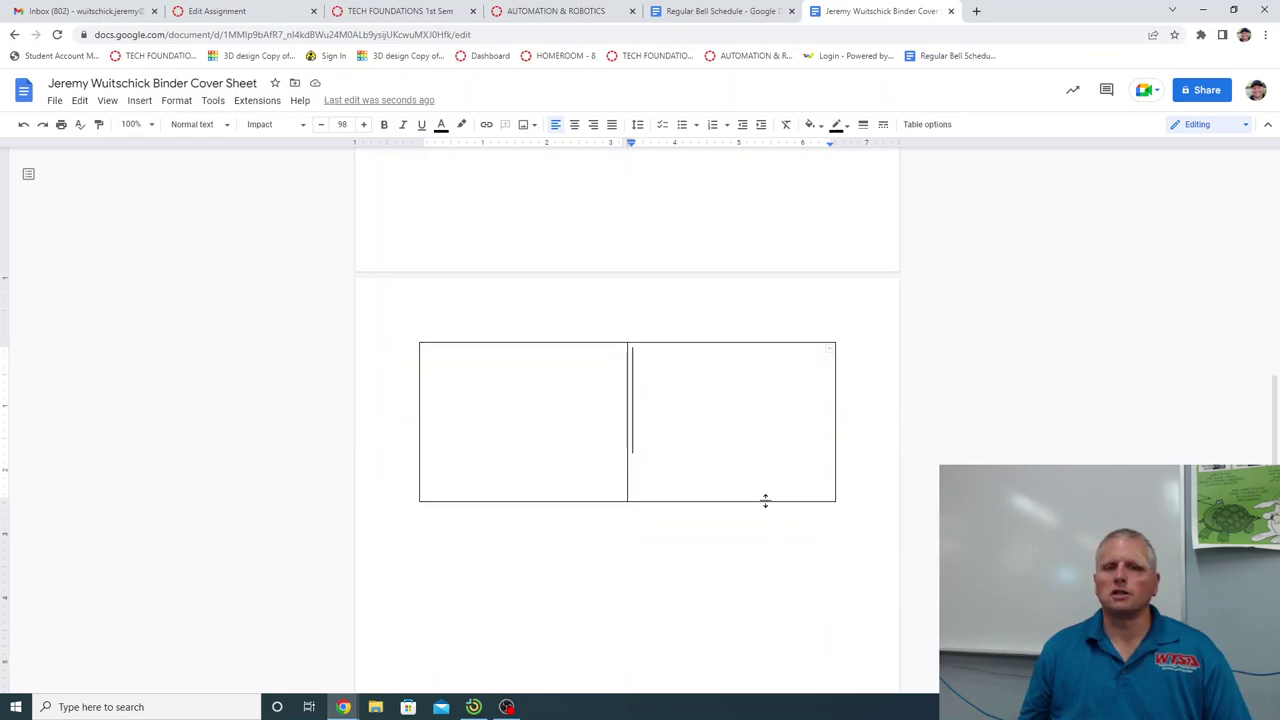
drag(765, 500, 766, 446)
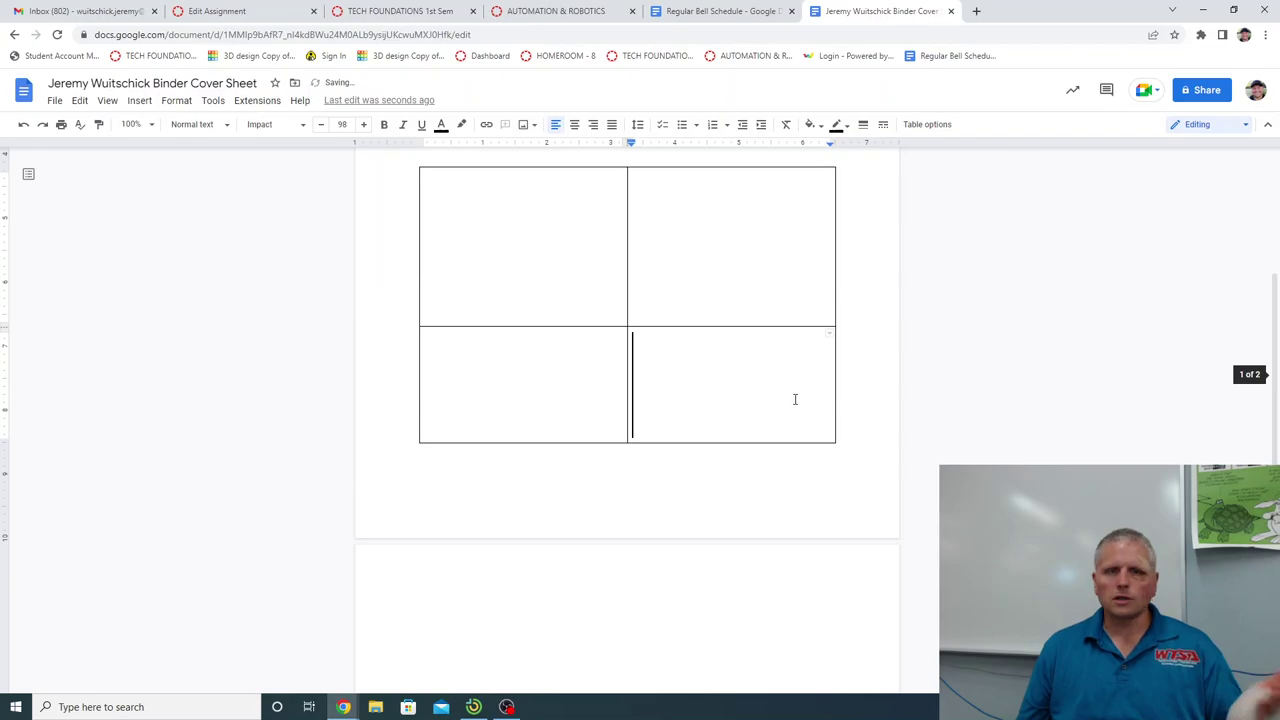
drag(543, 237, 794, 406)
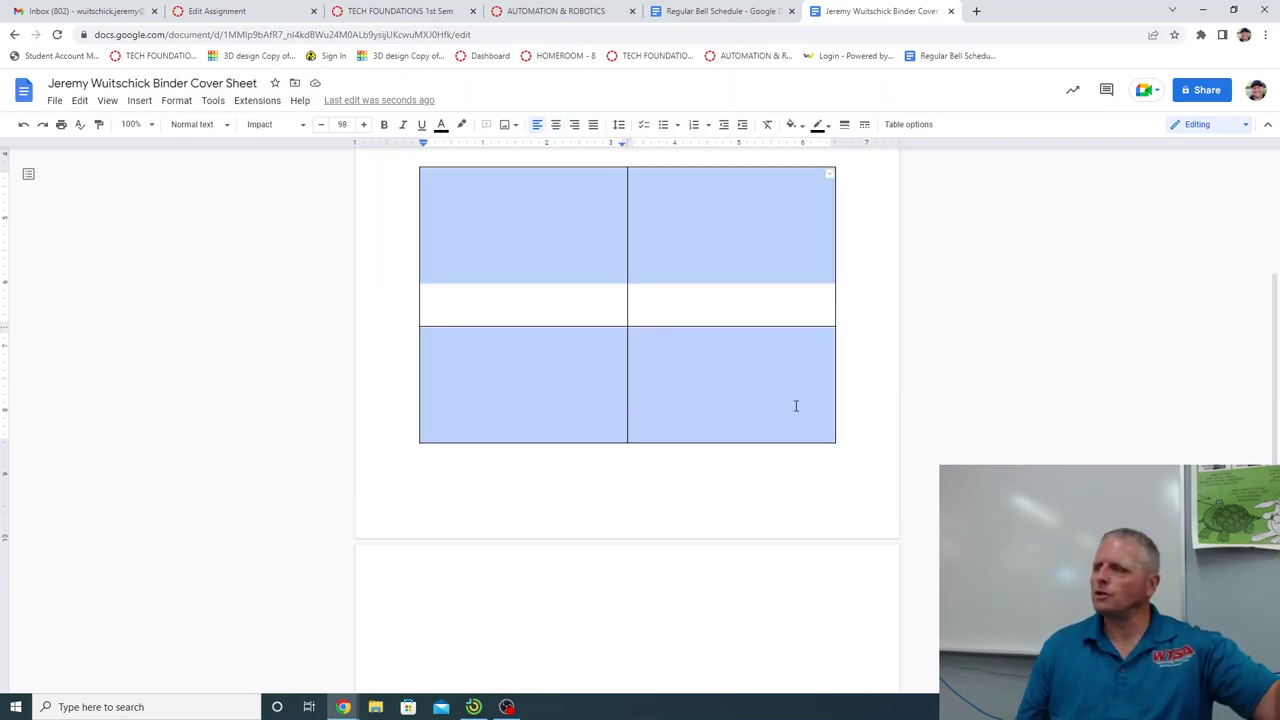
right_click(540, 272)
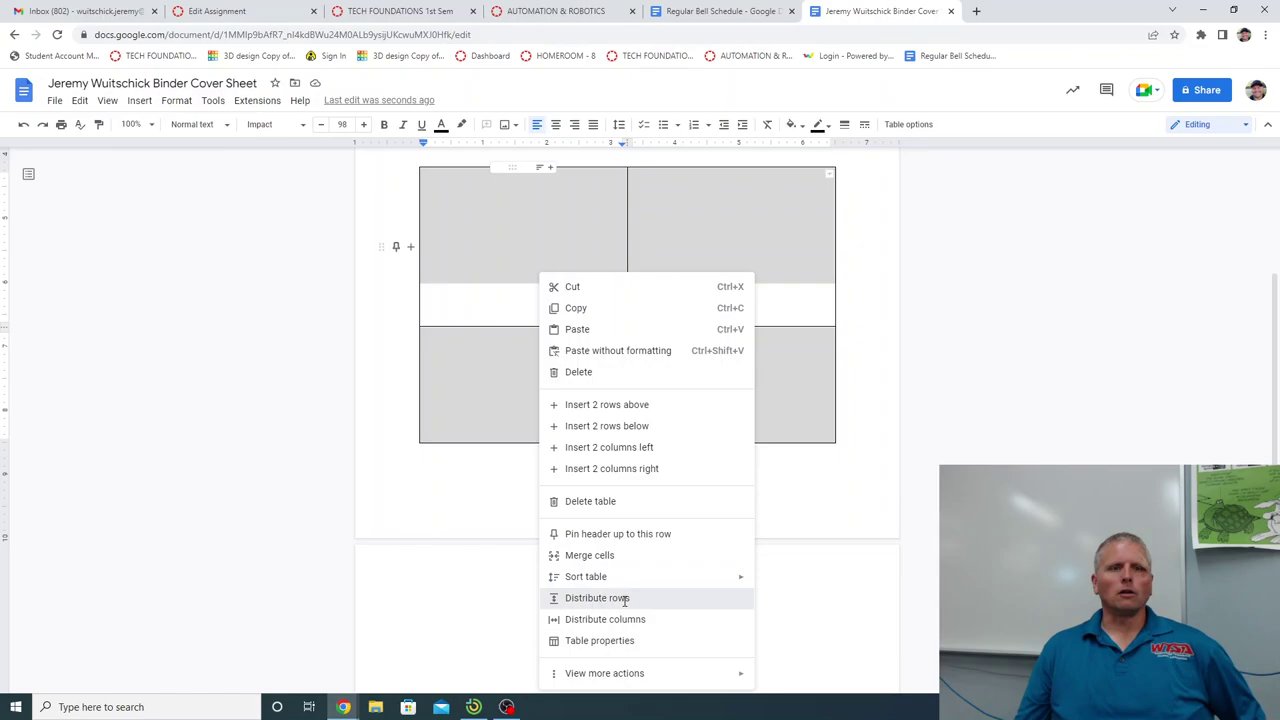
click(578, 598)
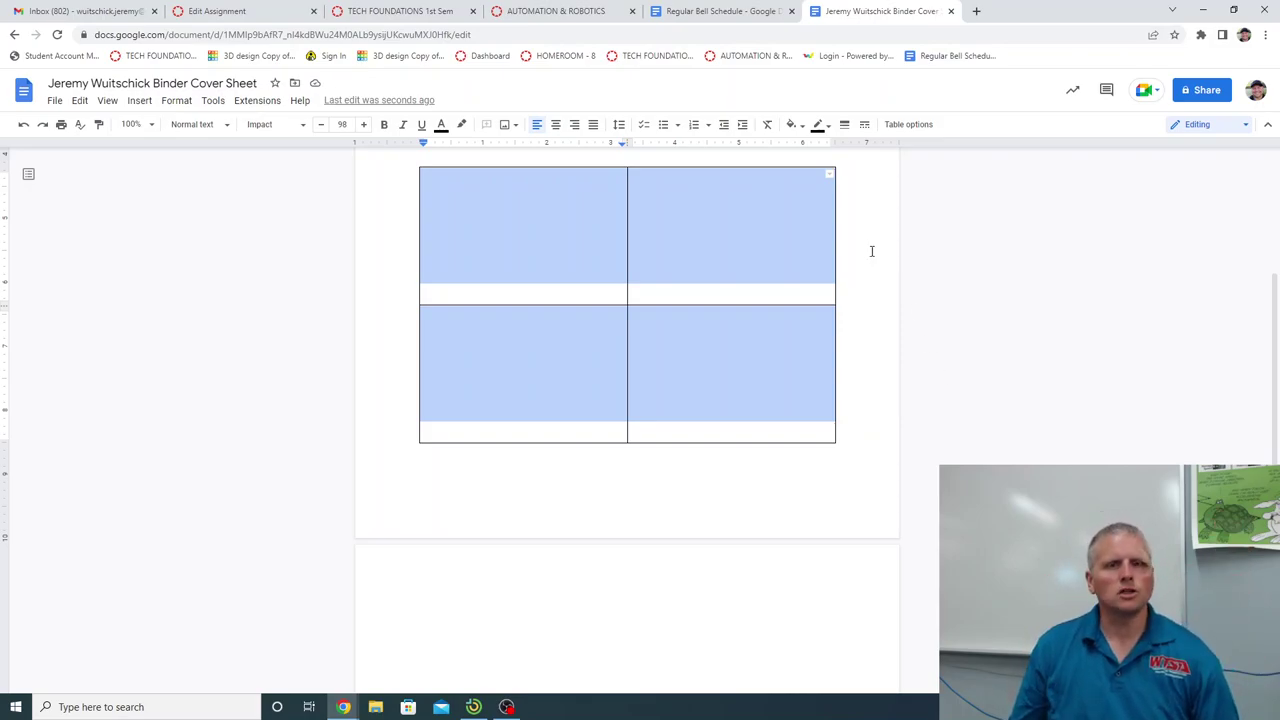
scroll(714, 265, up, 3)
Put the caret in the top-left table cell and open a new Chrome tab.
click(647, 246)
click(613, 212)
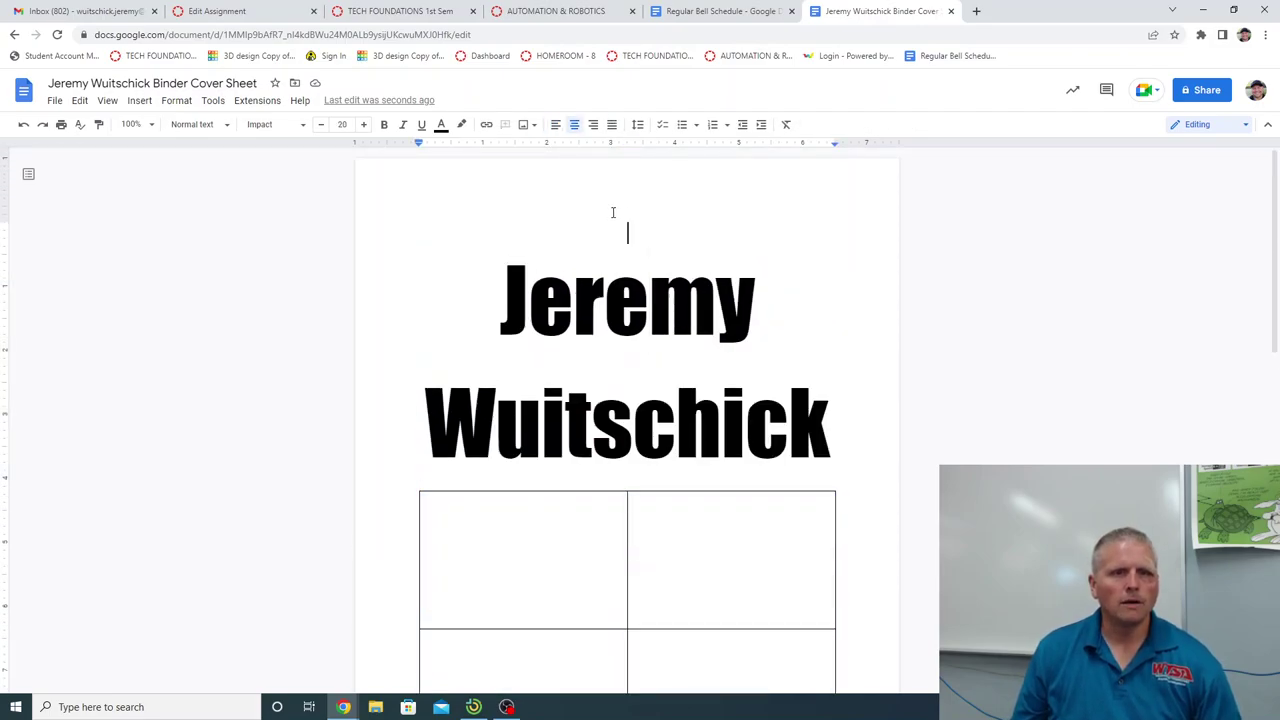
scroll(713, 319, down, 3)
click(494, 289)
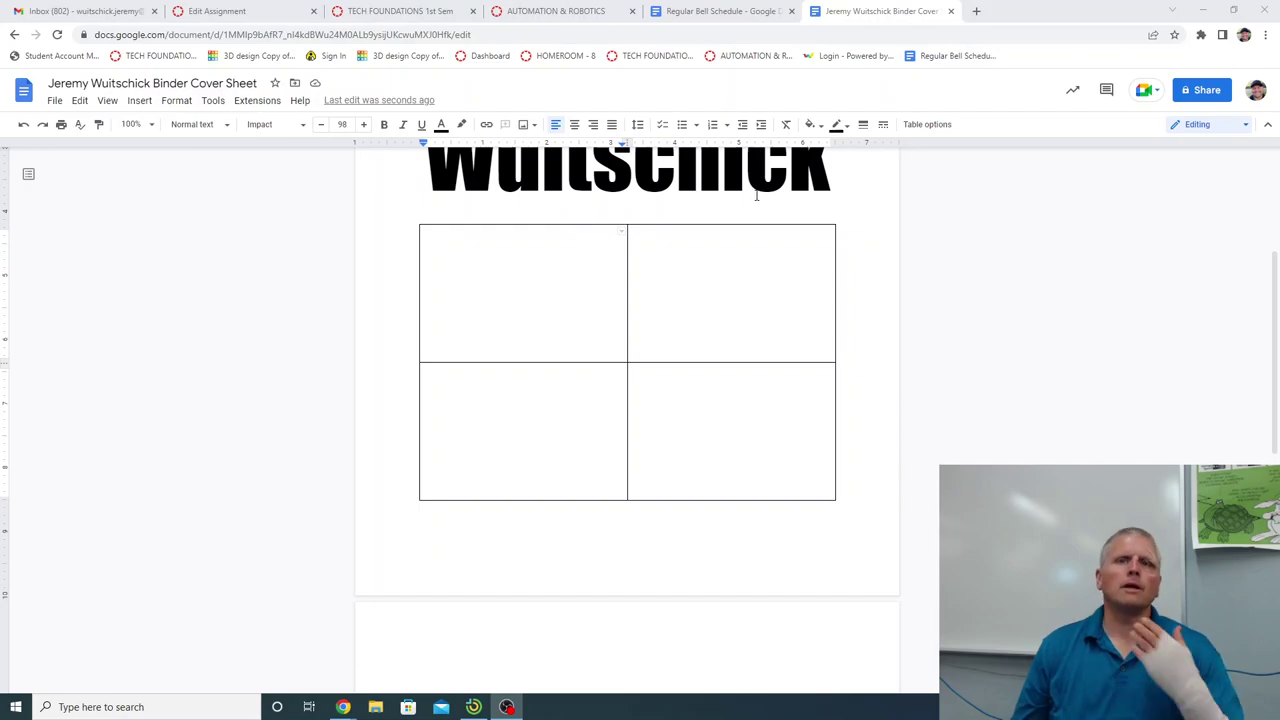
click(976, 11)
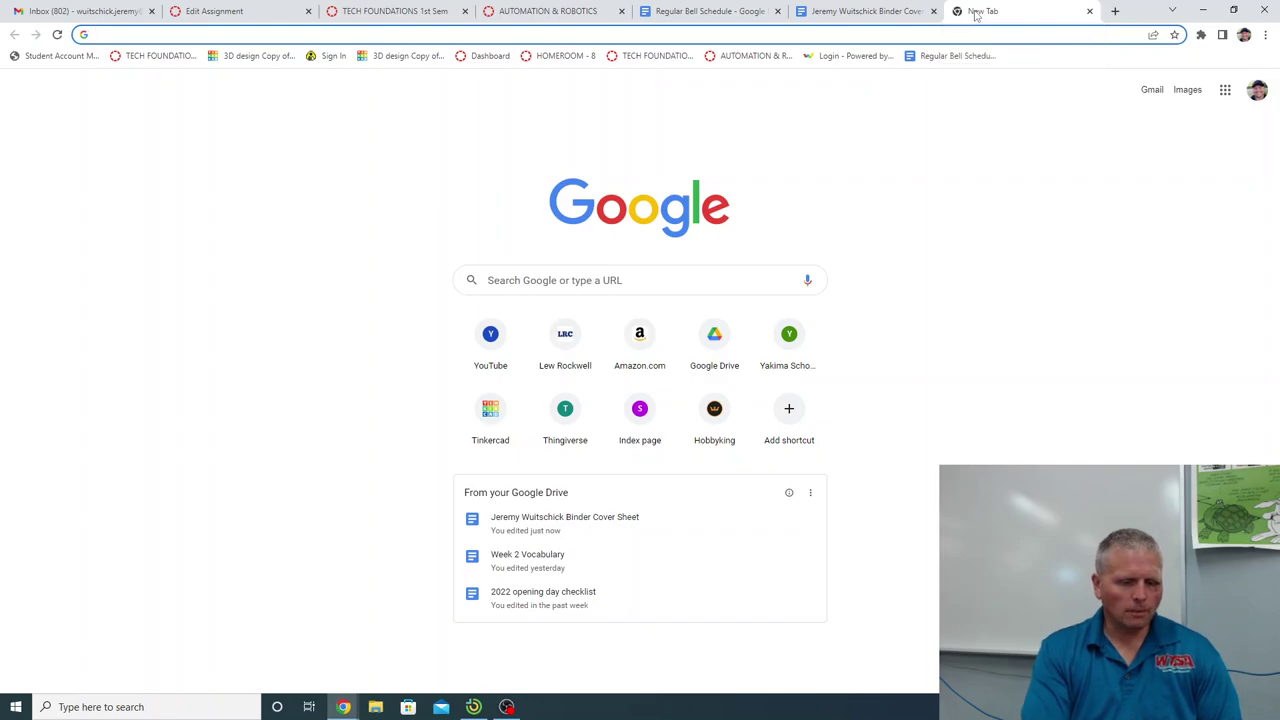
Search Google for 'Mountain Bike' and browse the image results.
text(Mountain Bike)
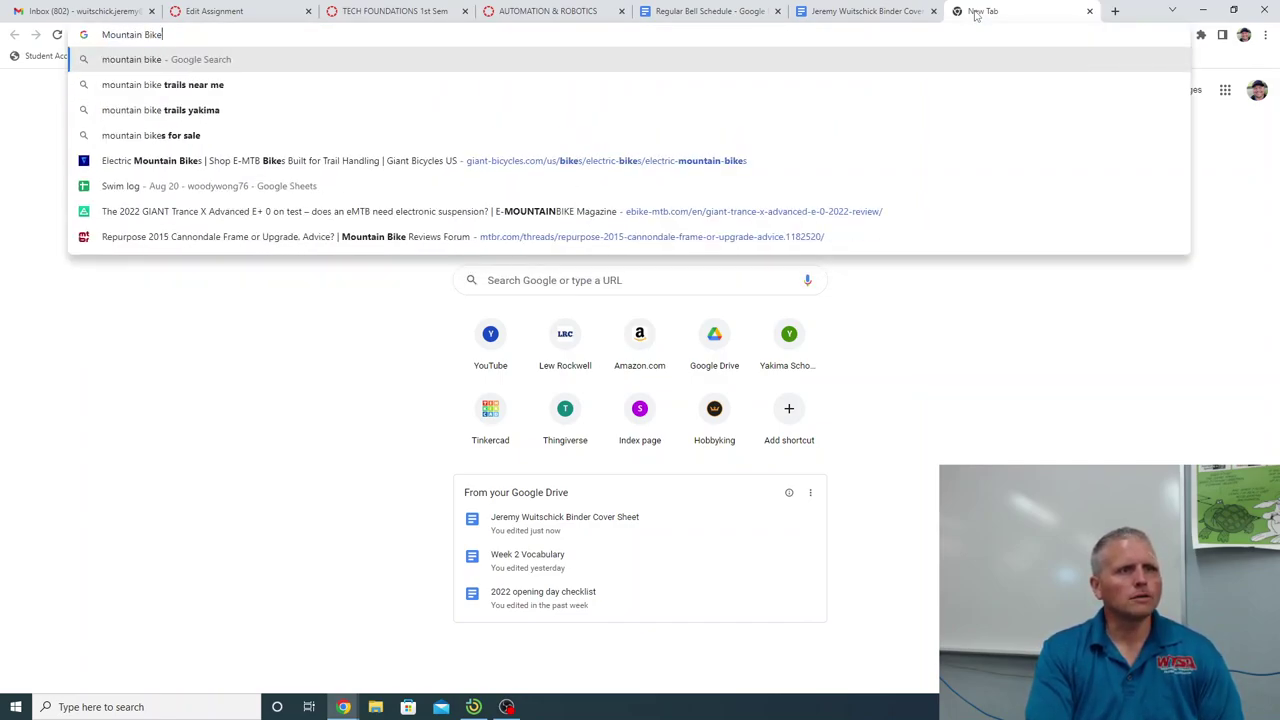
key(Return)
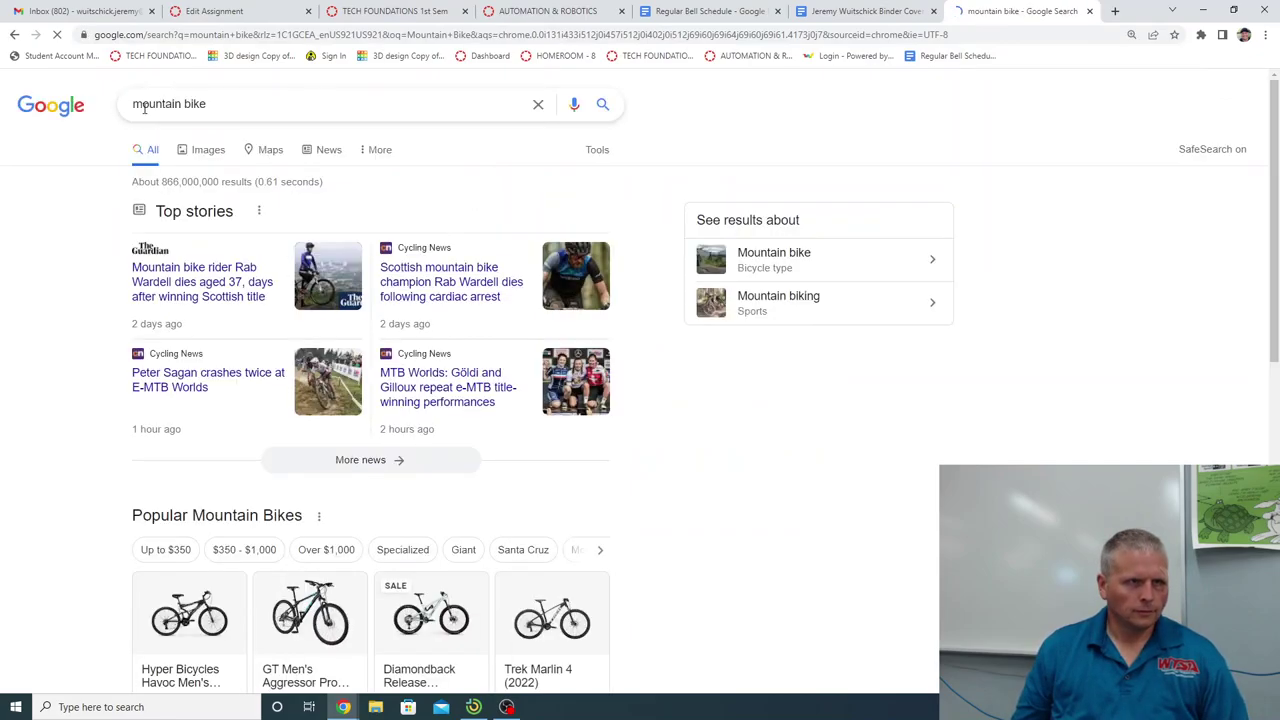
click(212, 154)
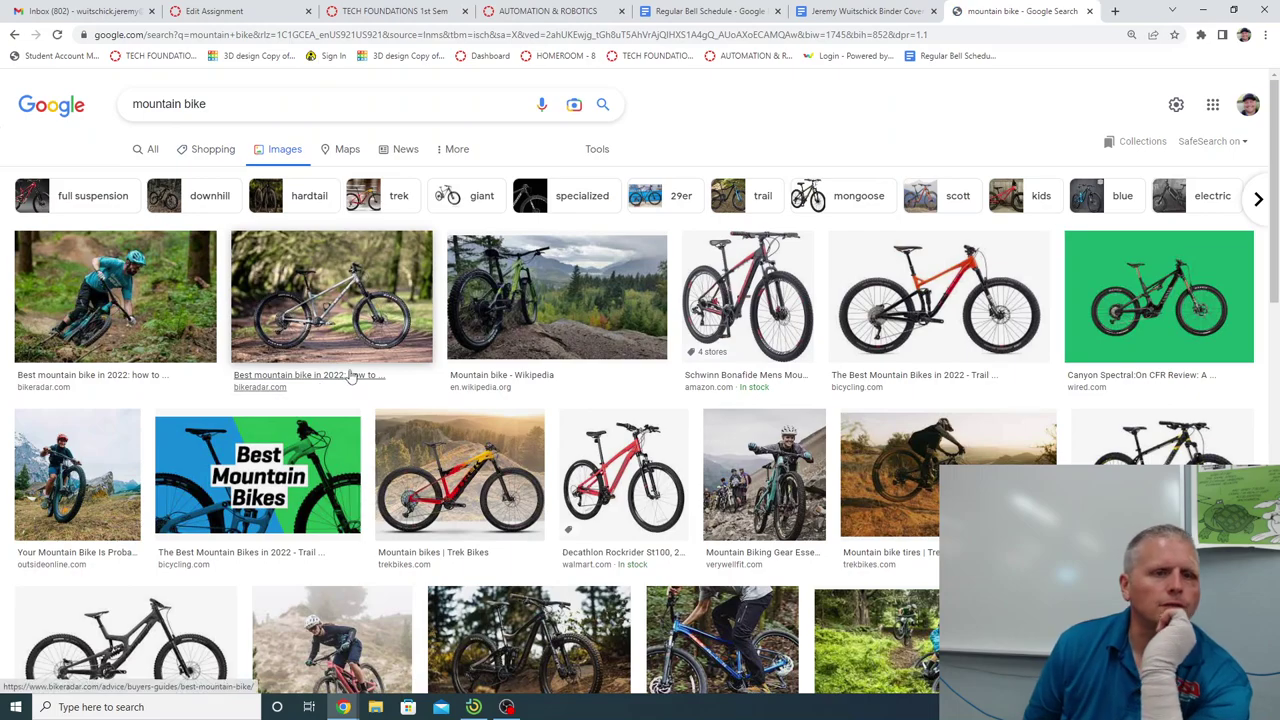
scroll(170, 310, down, 1)
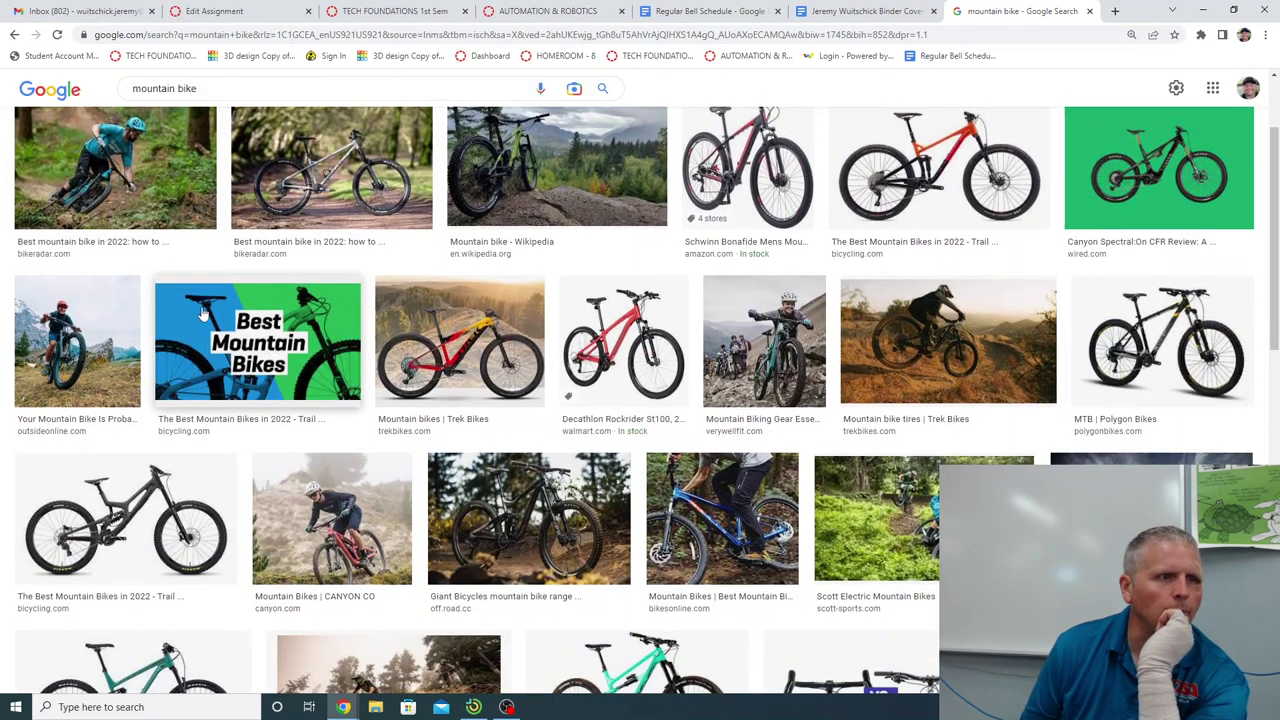
scroll(155, 278, down, 3)
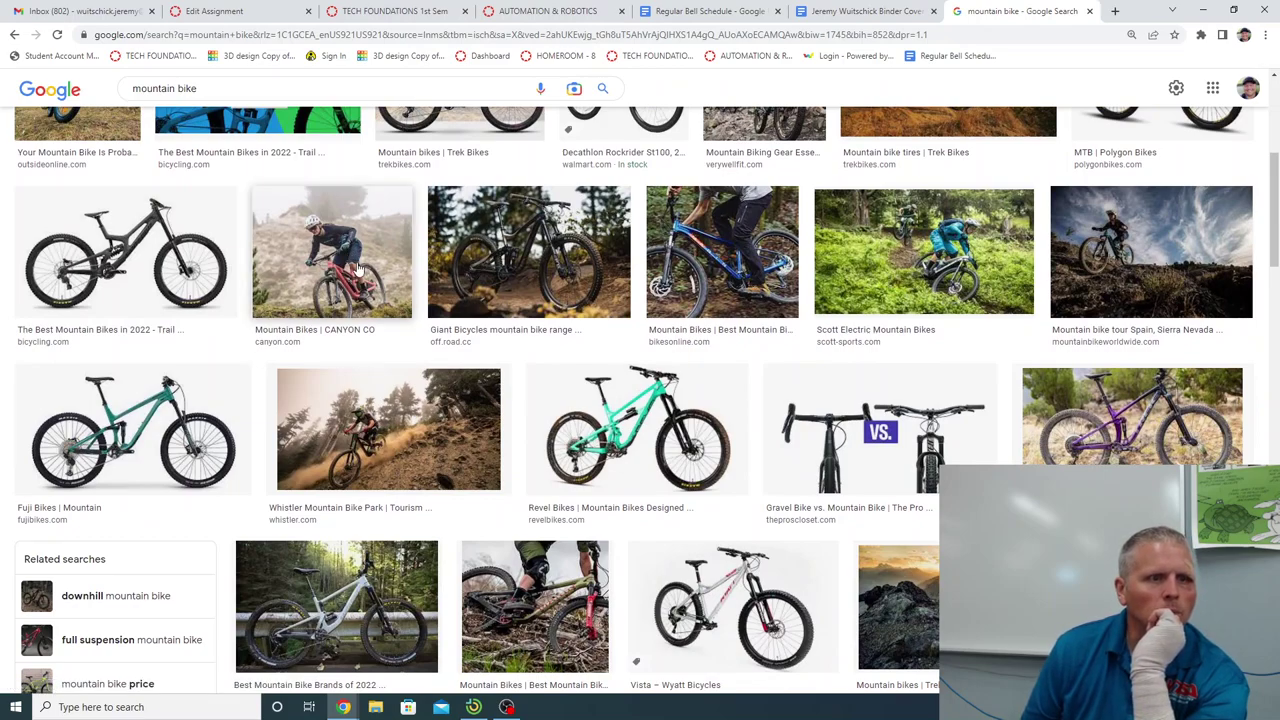
Preview the Canyon mountain bike photo and copy it for the cover sheet.
click(358, 268)
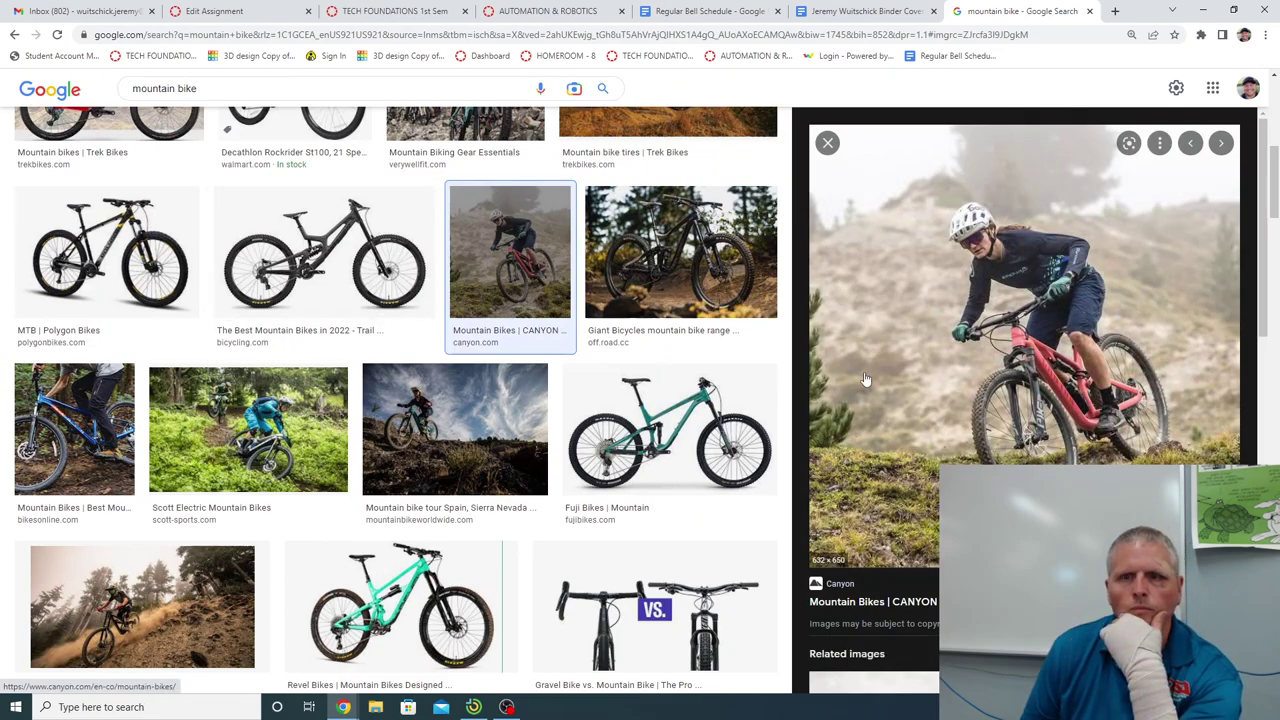
right_click(945, 380)
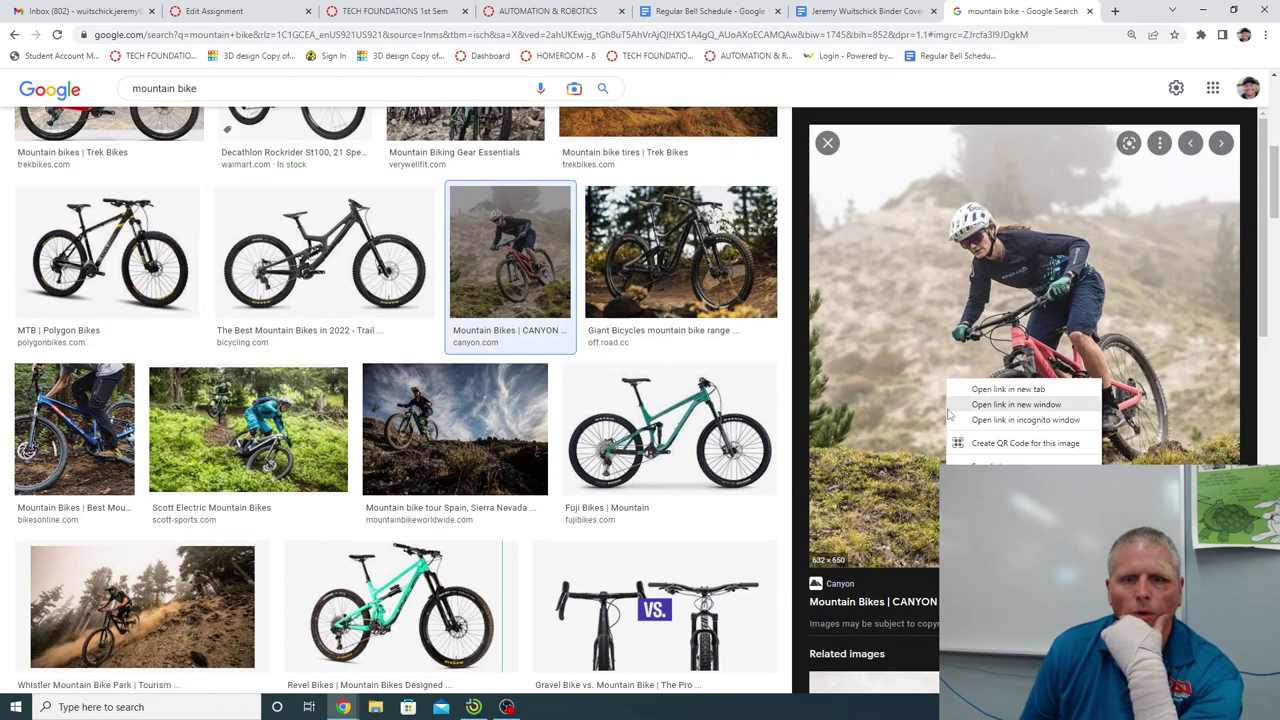
key(Escape)
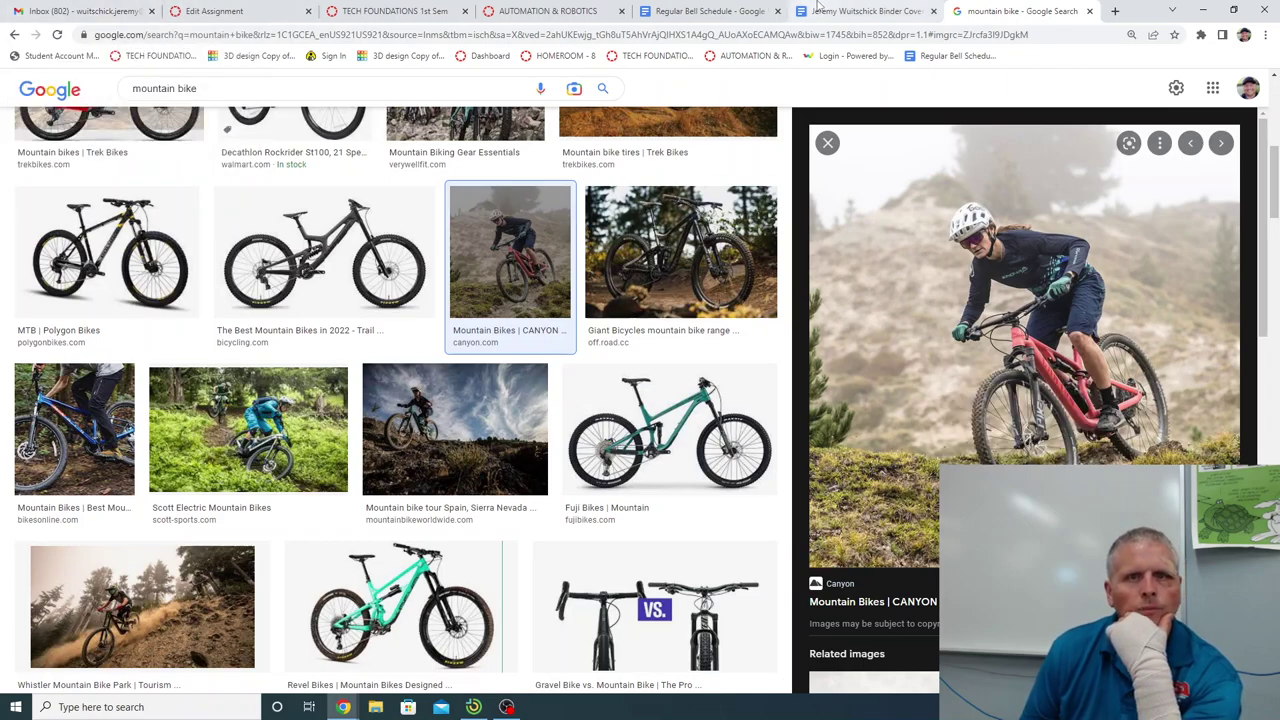
click(866, 11)
Paste the mountain bike photo into the table's top-left cell and shrink it to fit the cell.
right_click(451, 260)
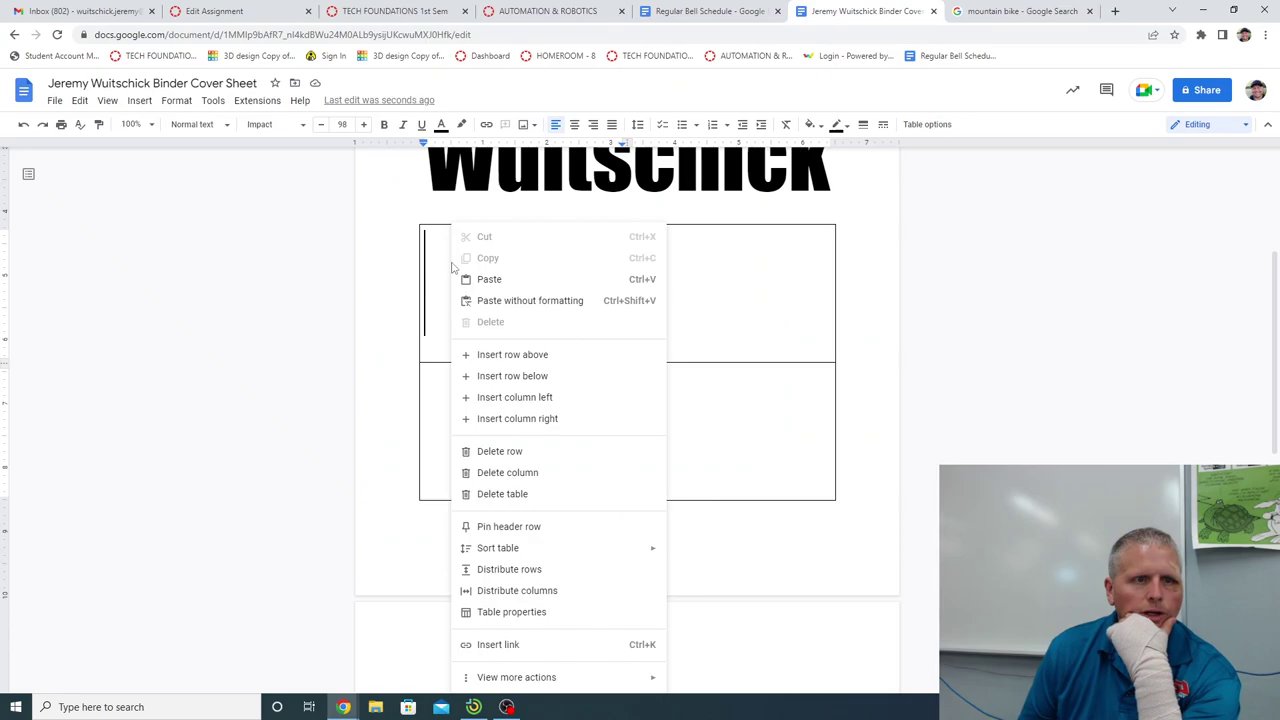
click(500, 280)
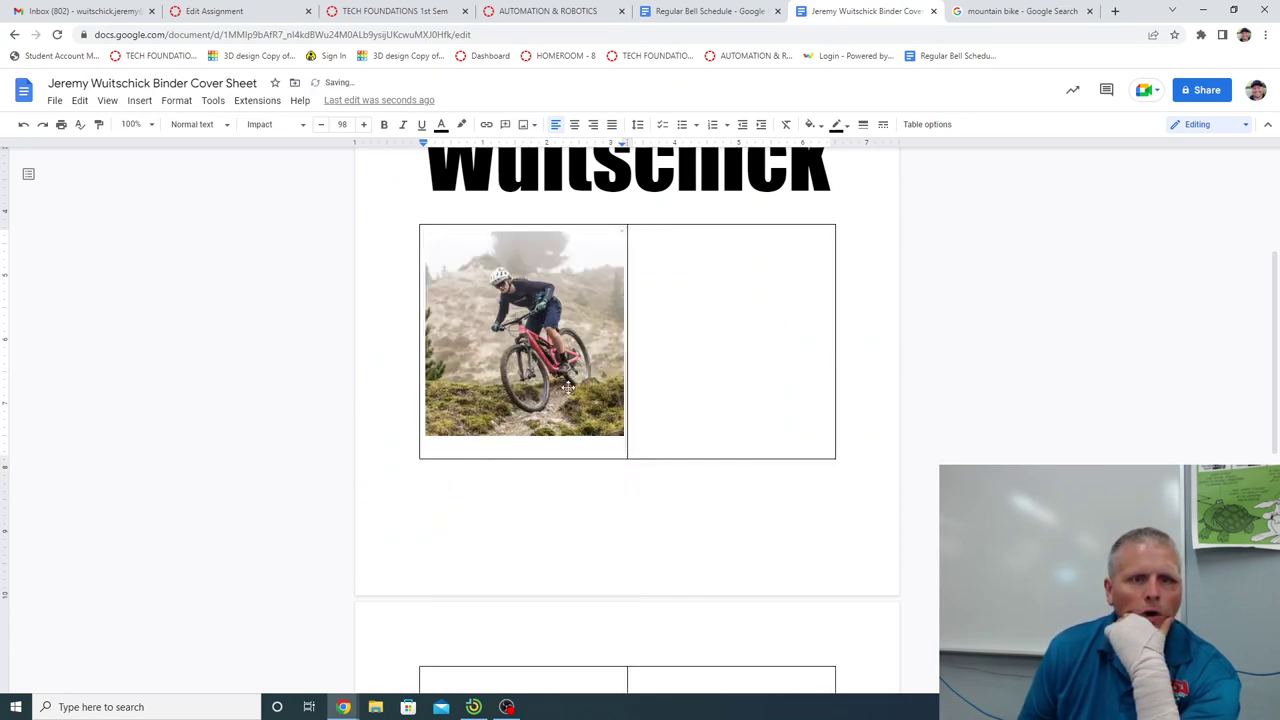
click(551, 359)
drag(626, 437, 542, 347)
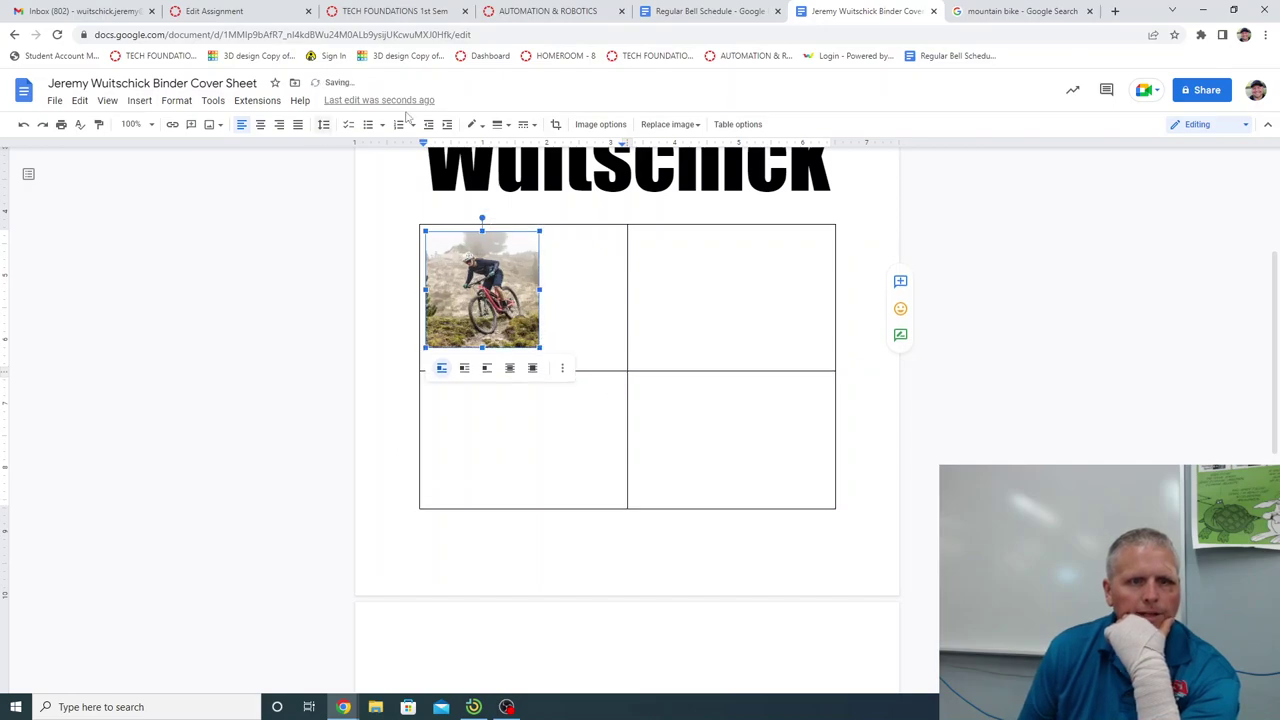
drag(540, 347, 533, 341)
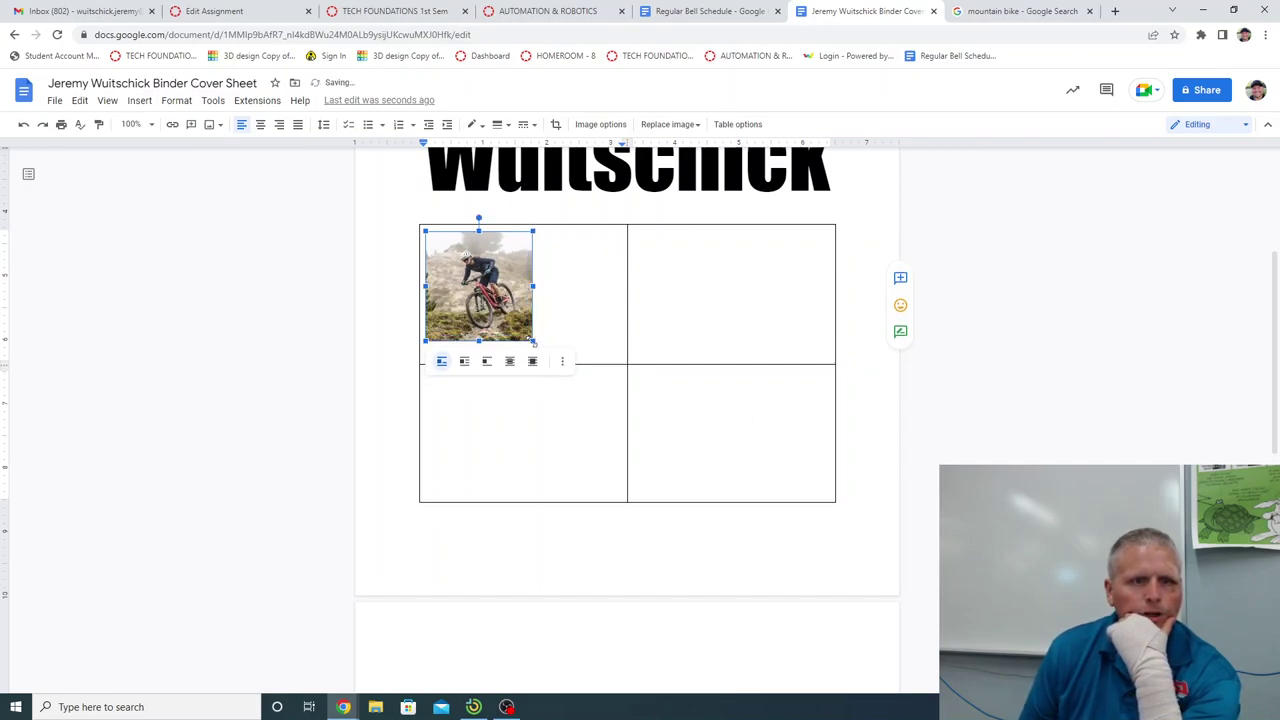
click(590, 293)
Select all four table cells and centre-align their contents.
drag(450, 202, 515, 217)
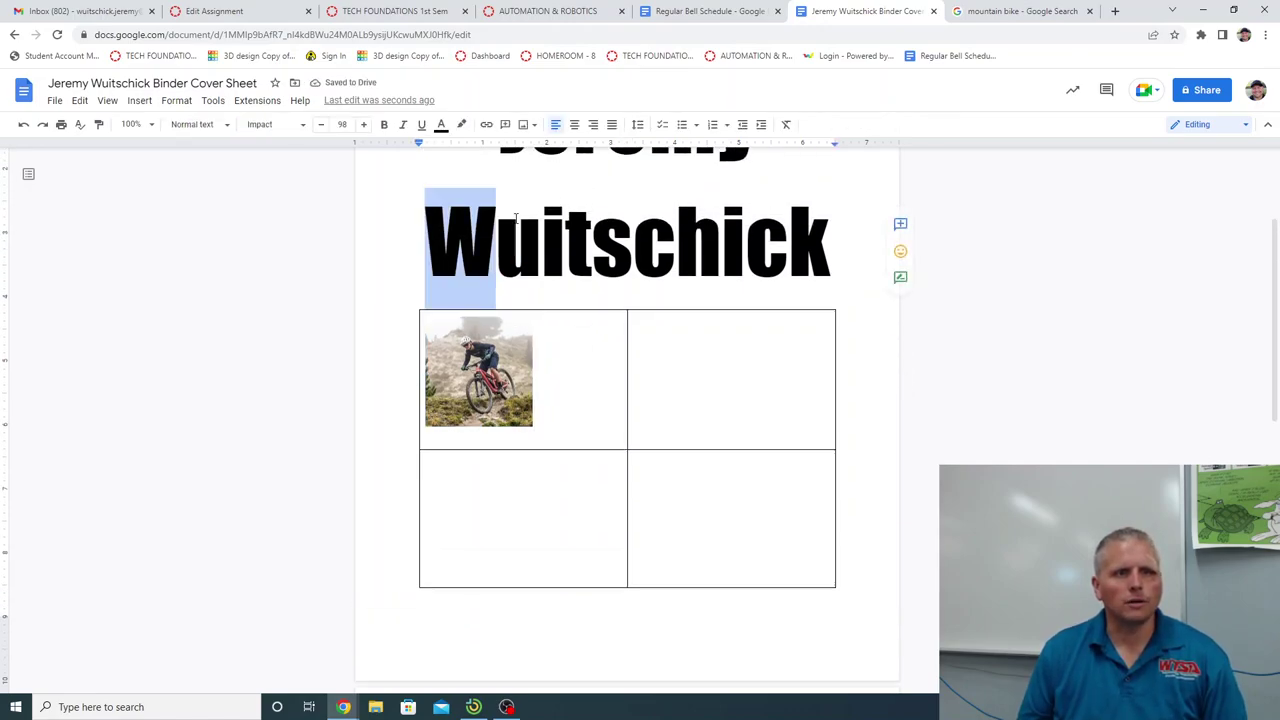
drag(549, 326, 709, 532)
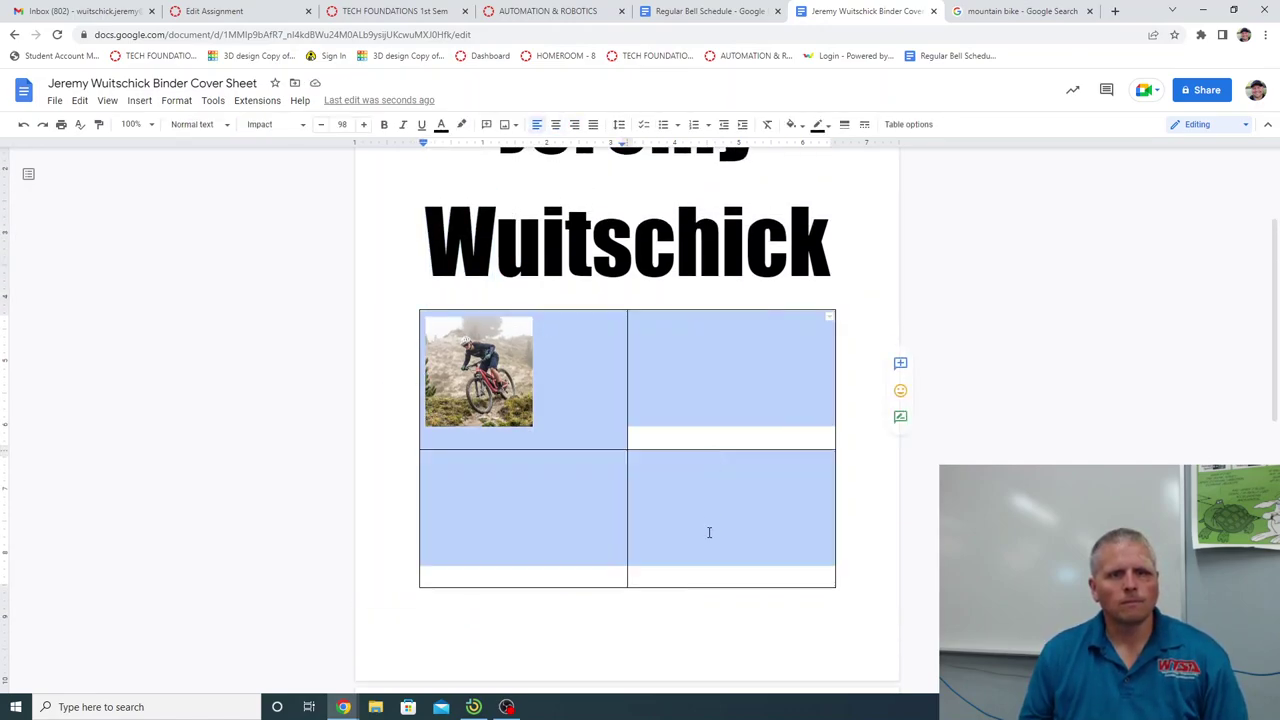
click(556, 124)
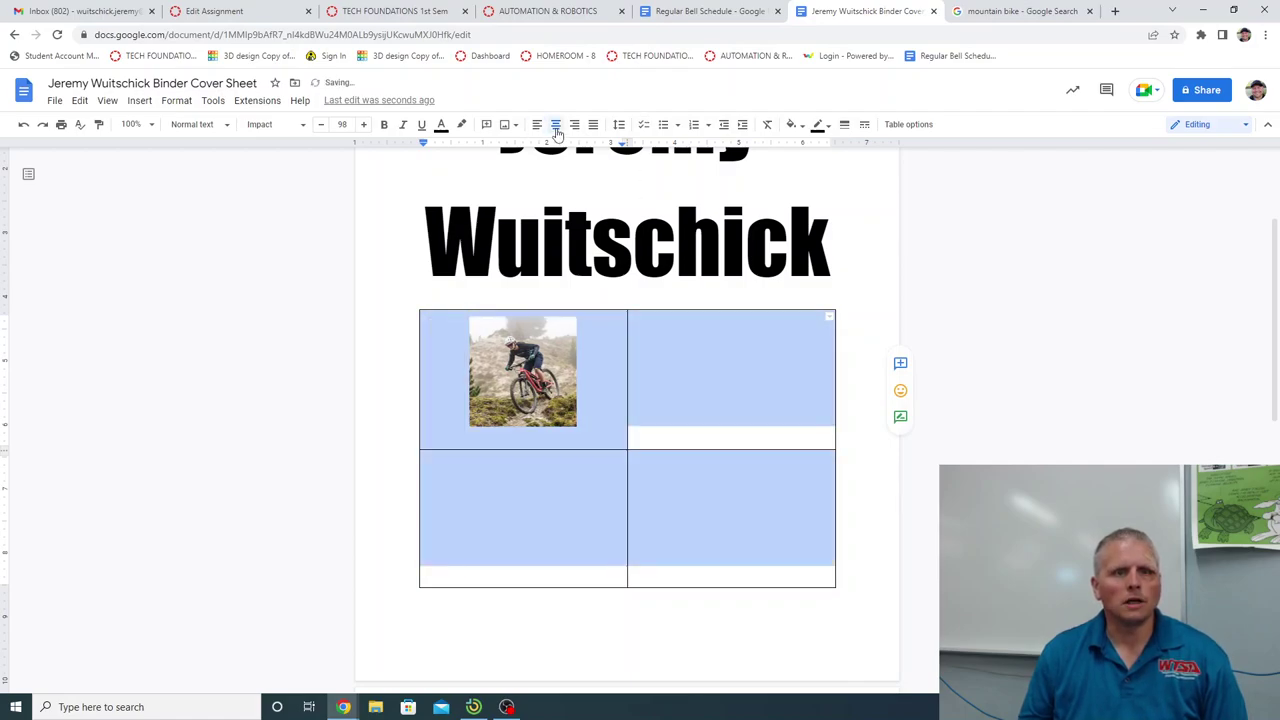
click(988, 416)
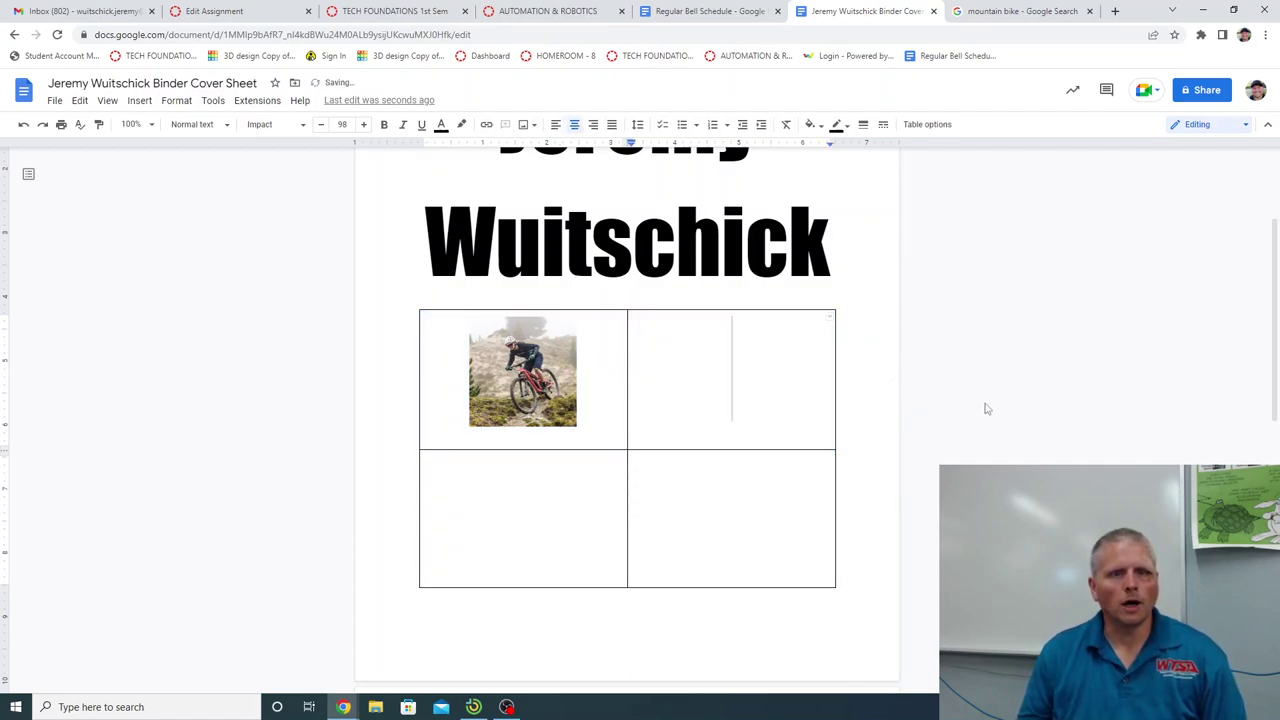
click(545, 412)
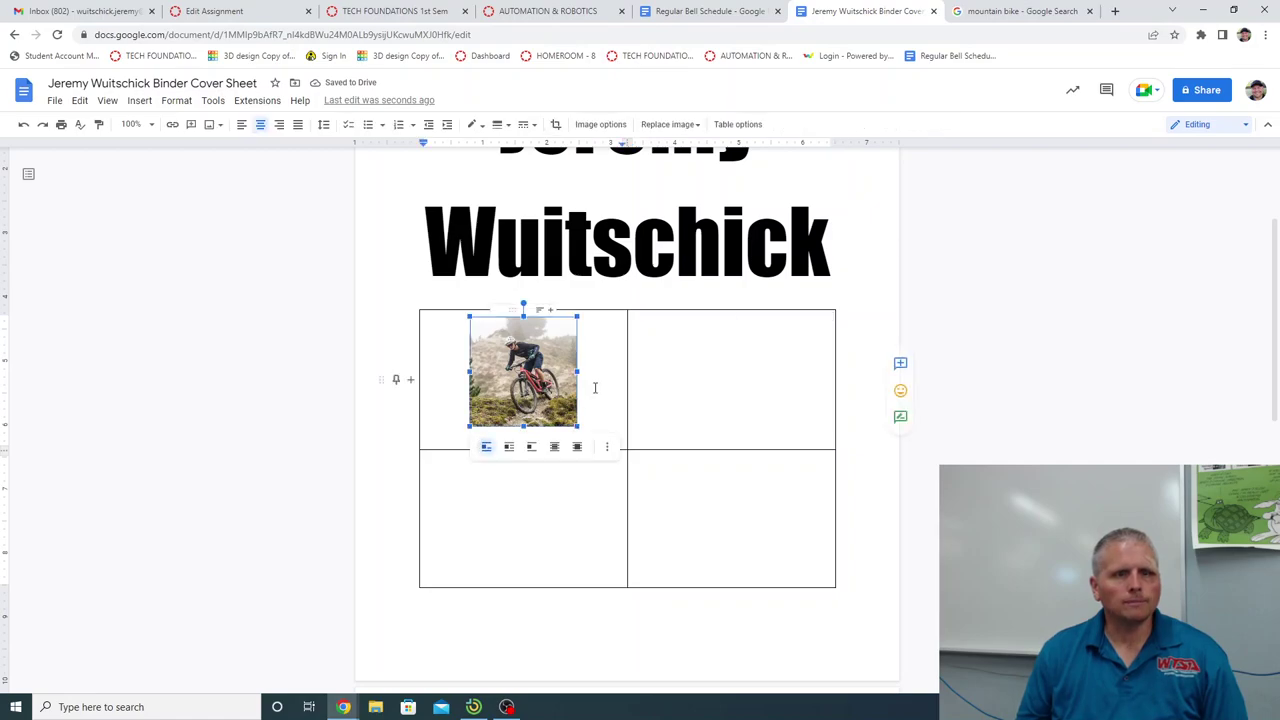
click(600, 386)
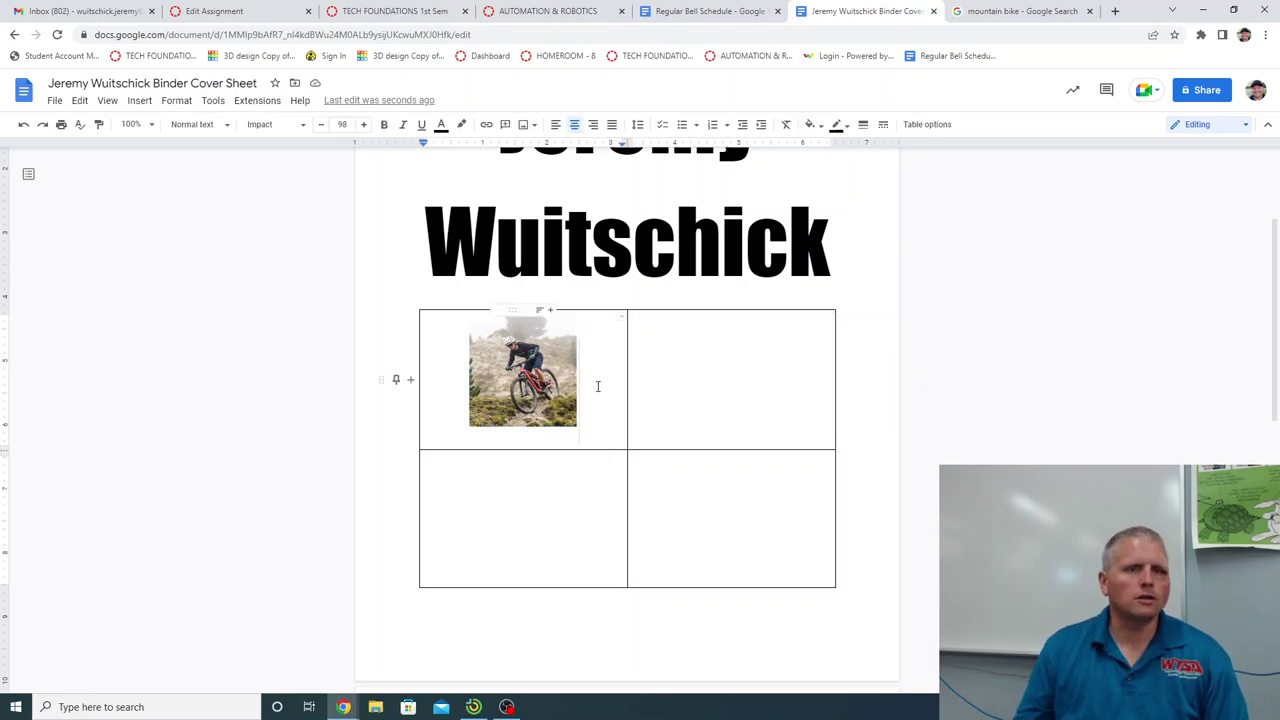
click(951, 423)
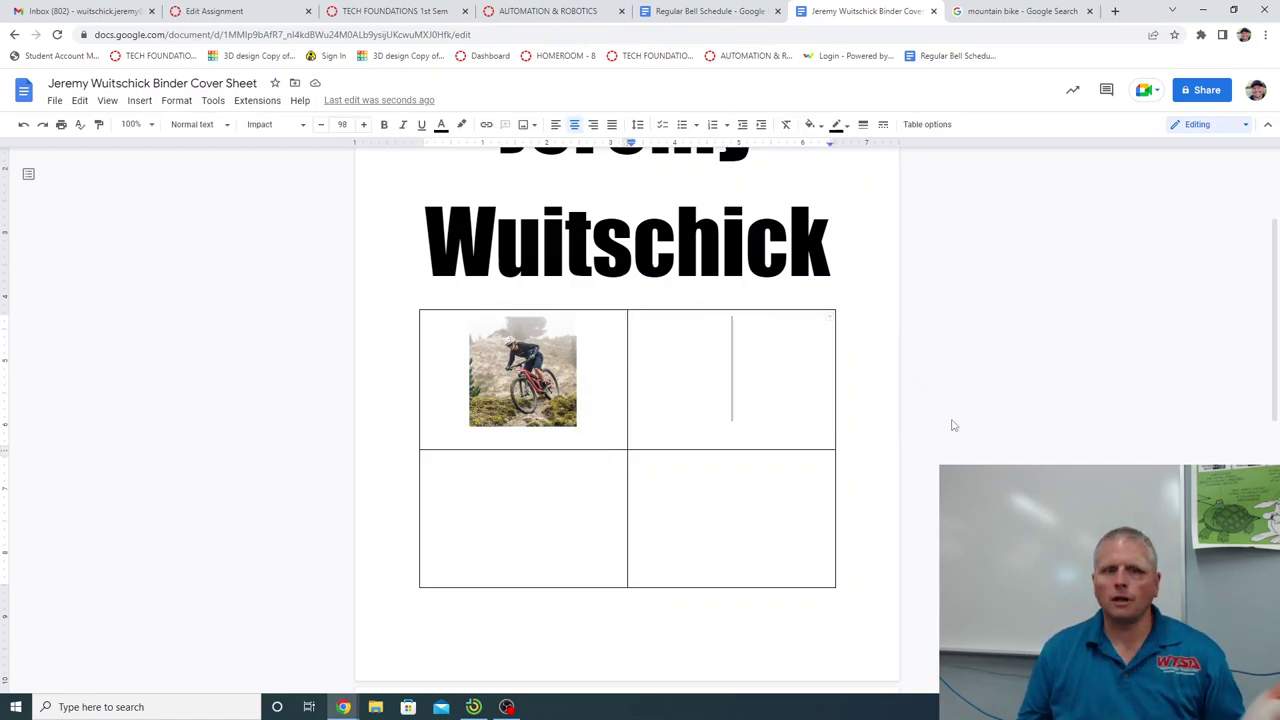
scroll(940, 420, up, 3)
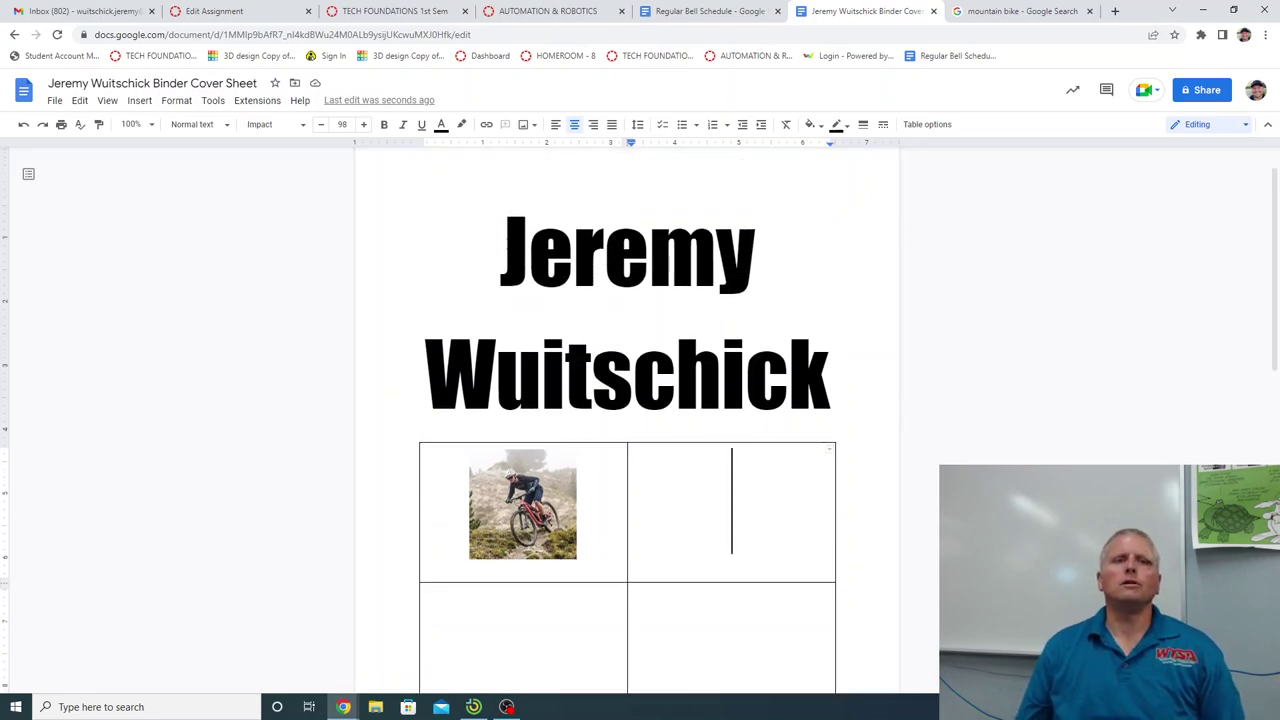
drag(492, 240, 832, 340)
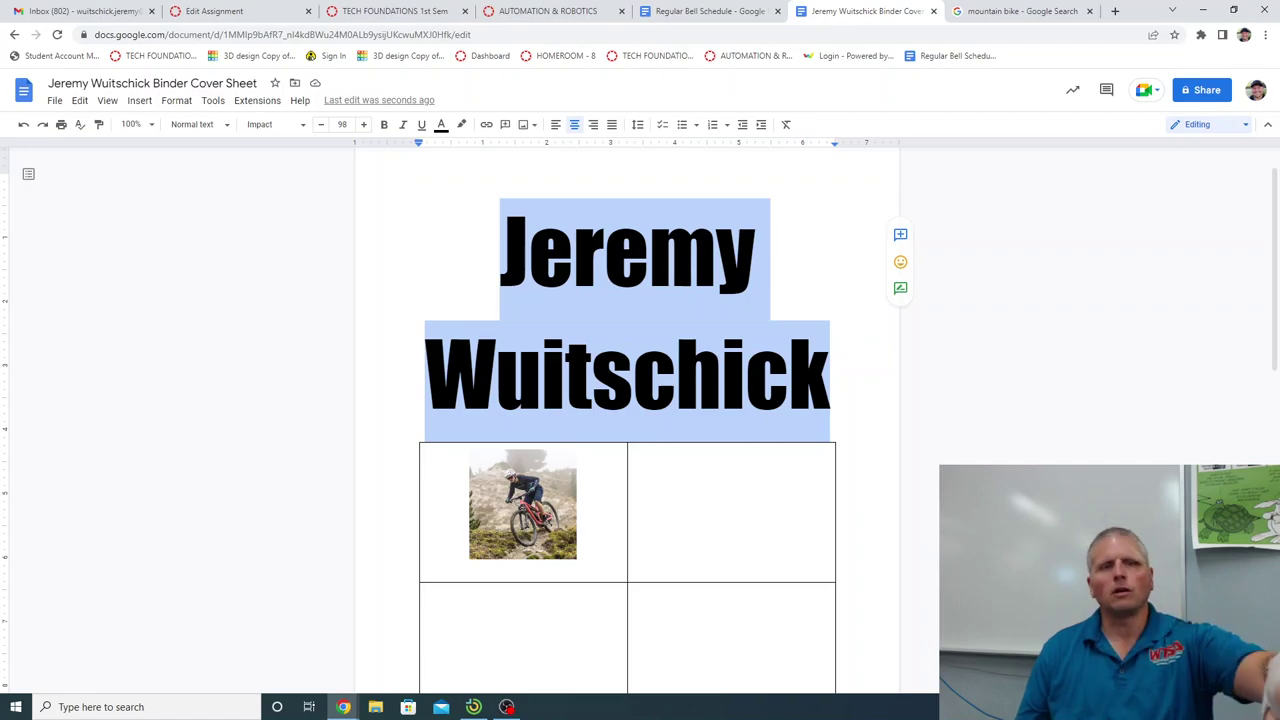
click(831, 370)
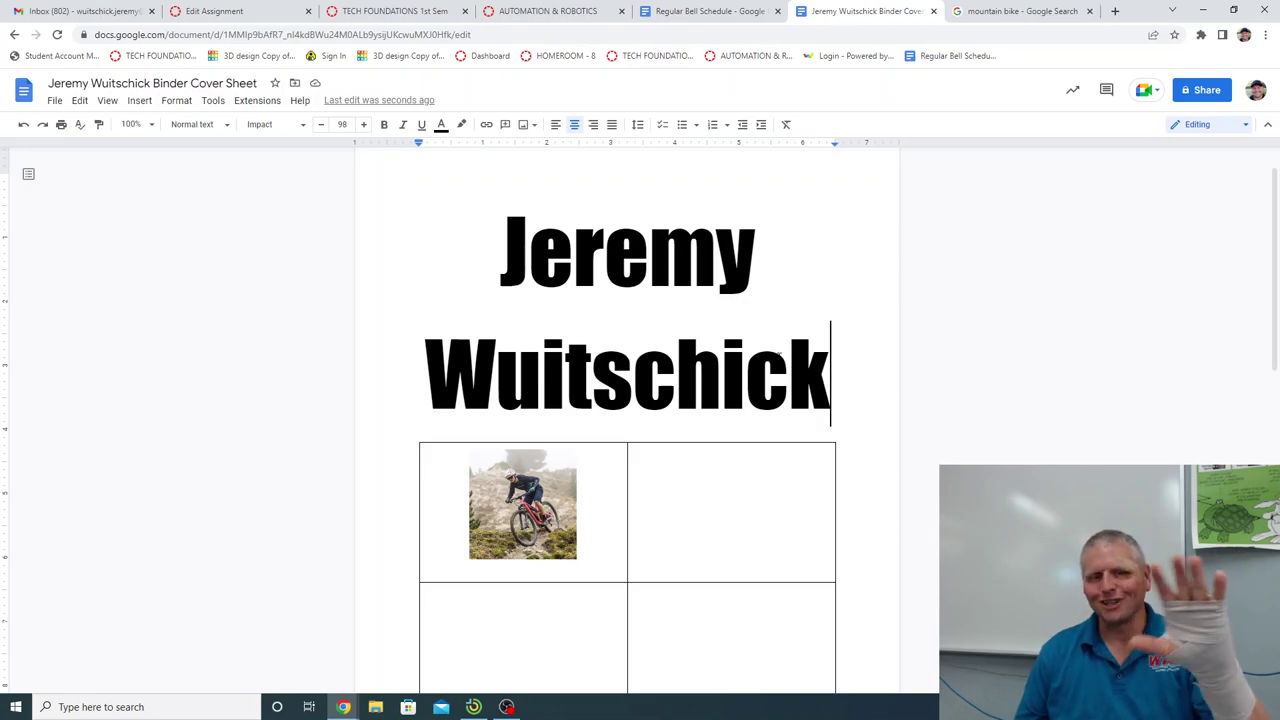
Enlarge the bike photo slightly, undoing an accidental move into the lower-right cell.
click(572, 553)
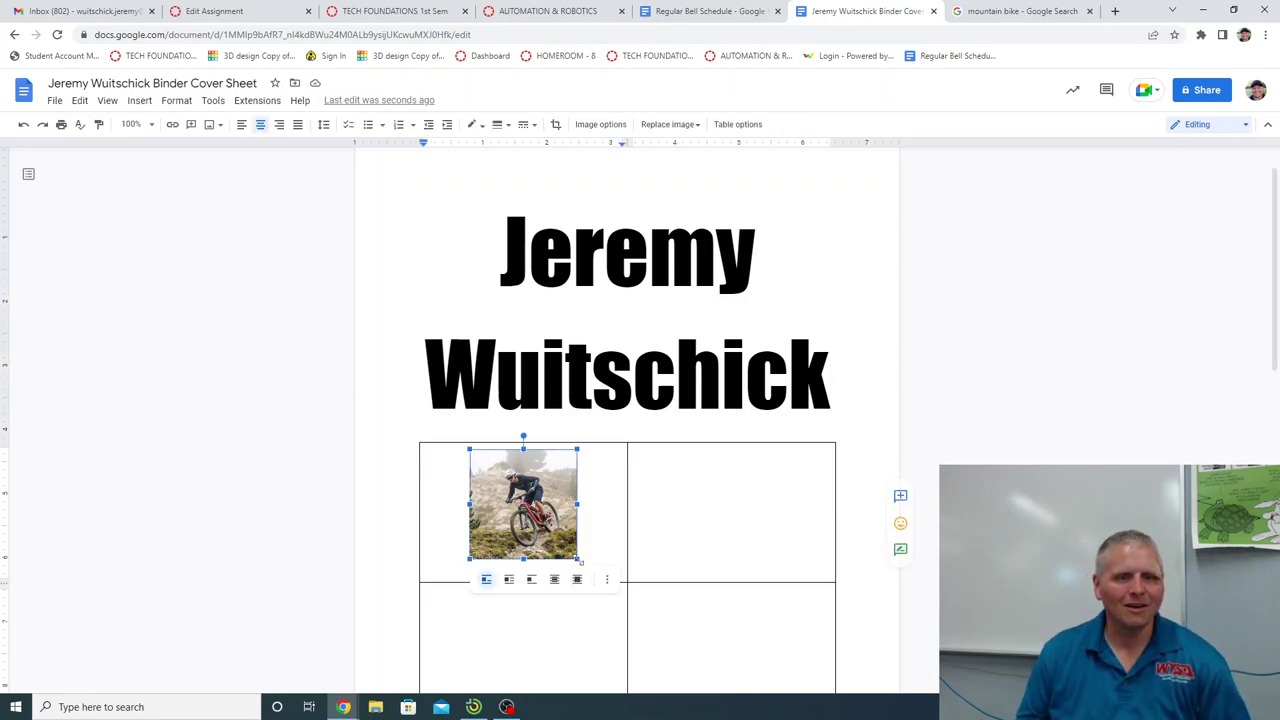
drag(581, 562, 582, 570)
click(598, 536)
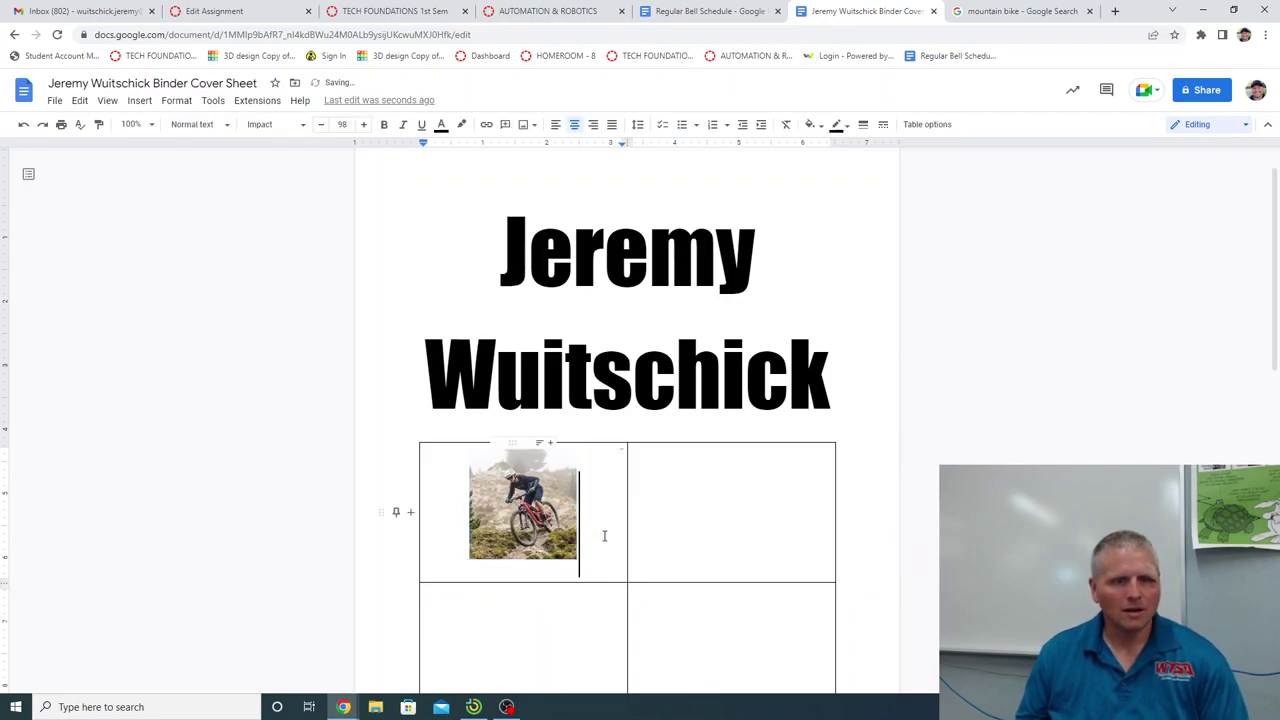
key(ctrl+a)
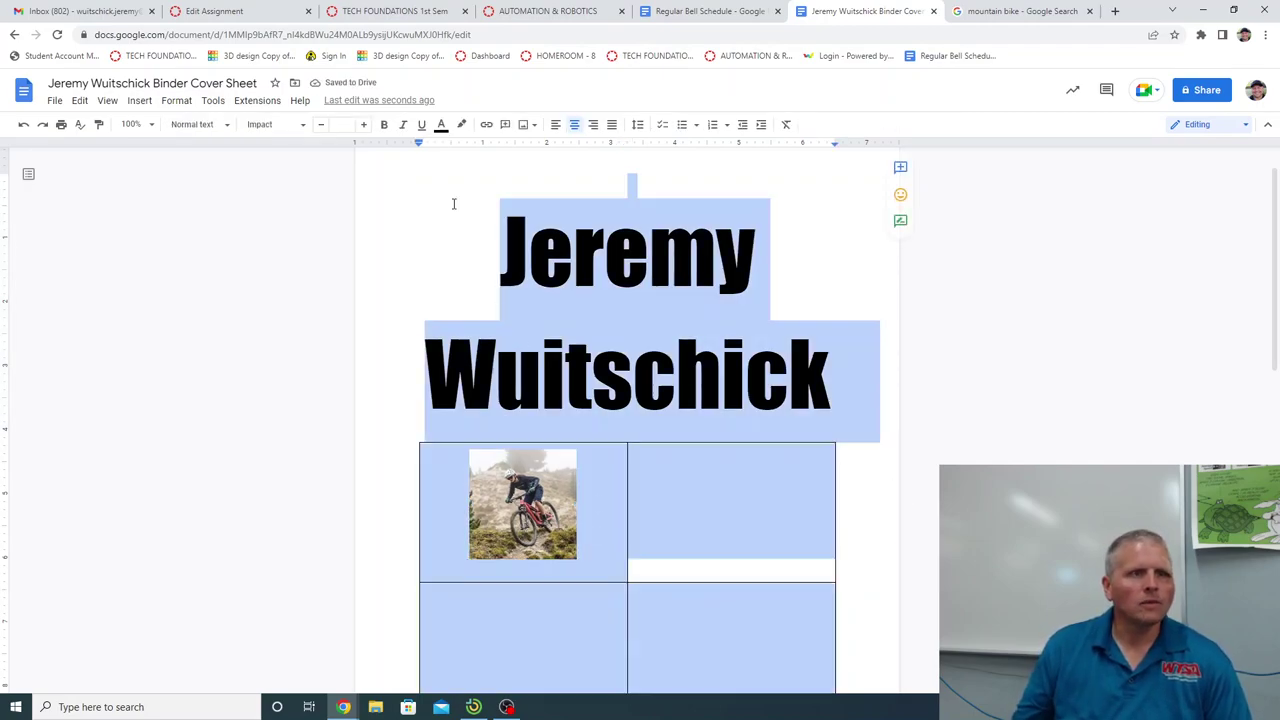
click(557, 492)
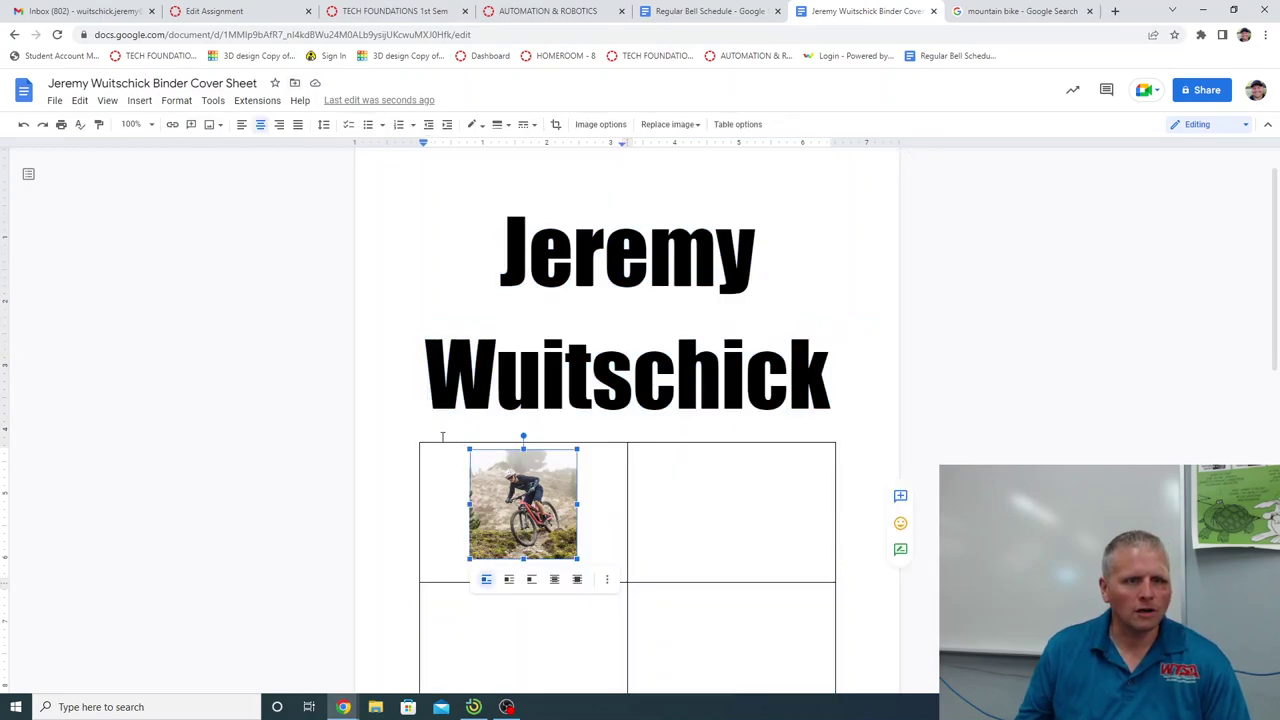
click(442, 438)
drag(480, 495, 716, 577)
key(ctrl+a)
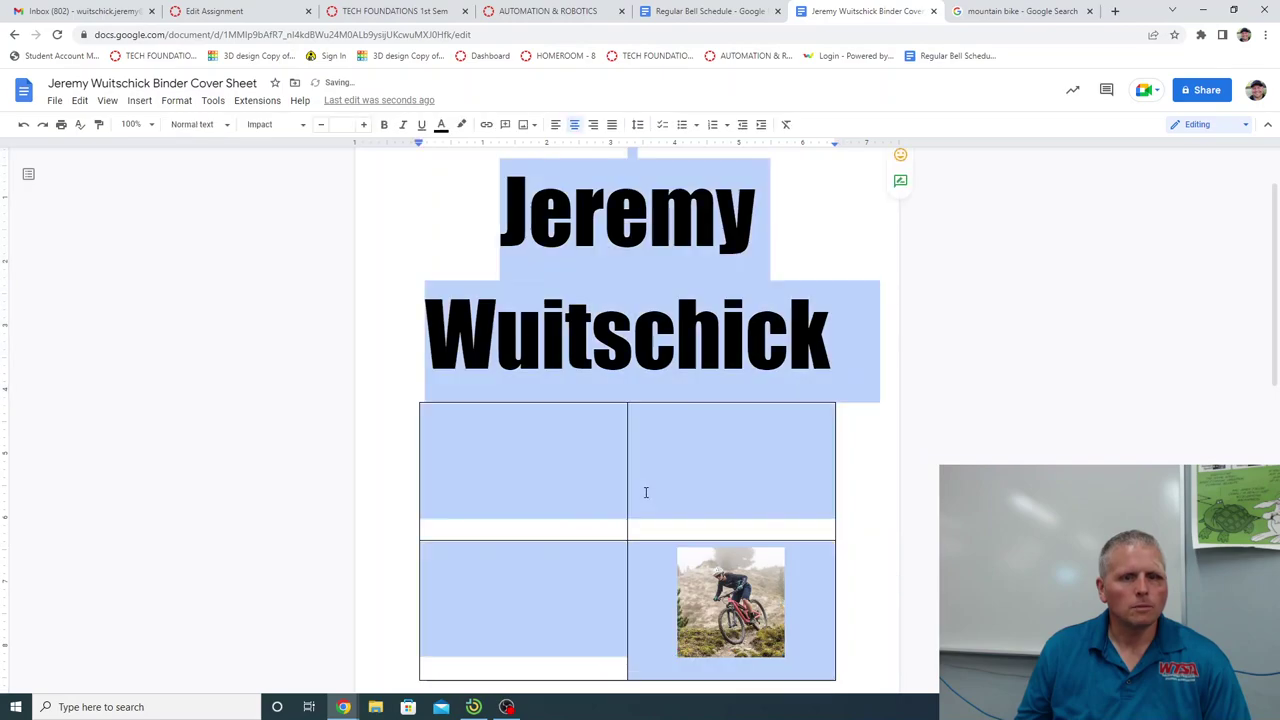
key(ctrl+z)
Set all four table cells to 12 pt text and nudge the bike photo slightly larger.
drag(755, 630, 451, 449)
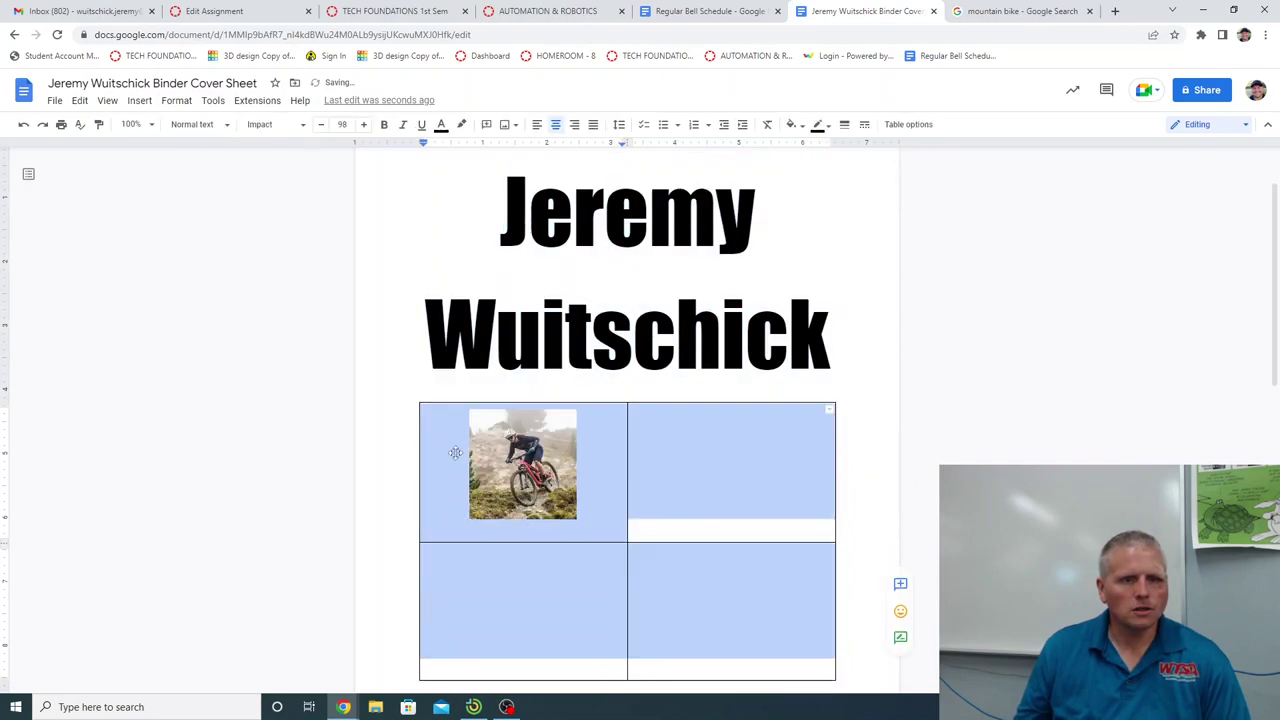
click(341, 125)
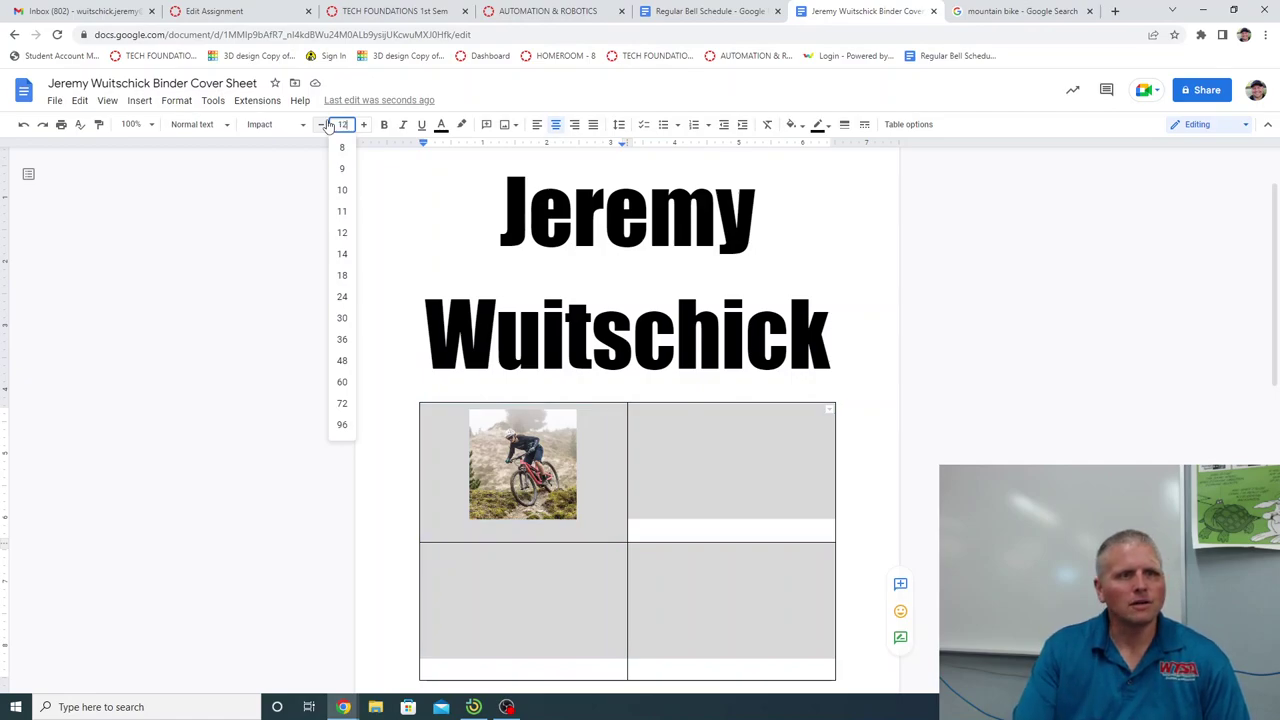
click(328, 124)
click(523, 470)
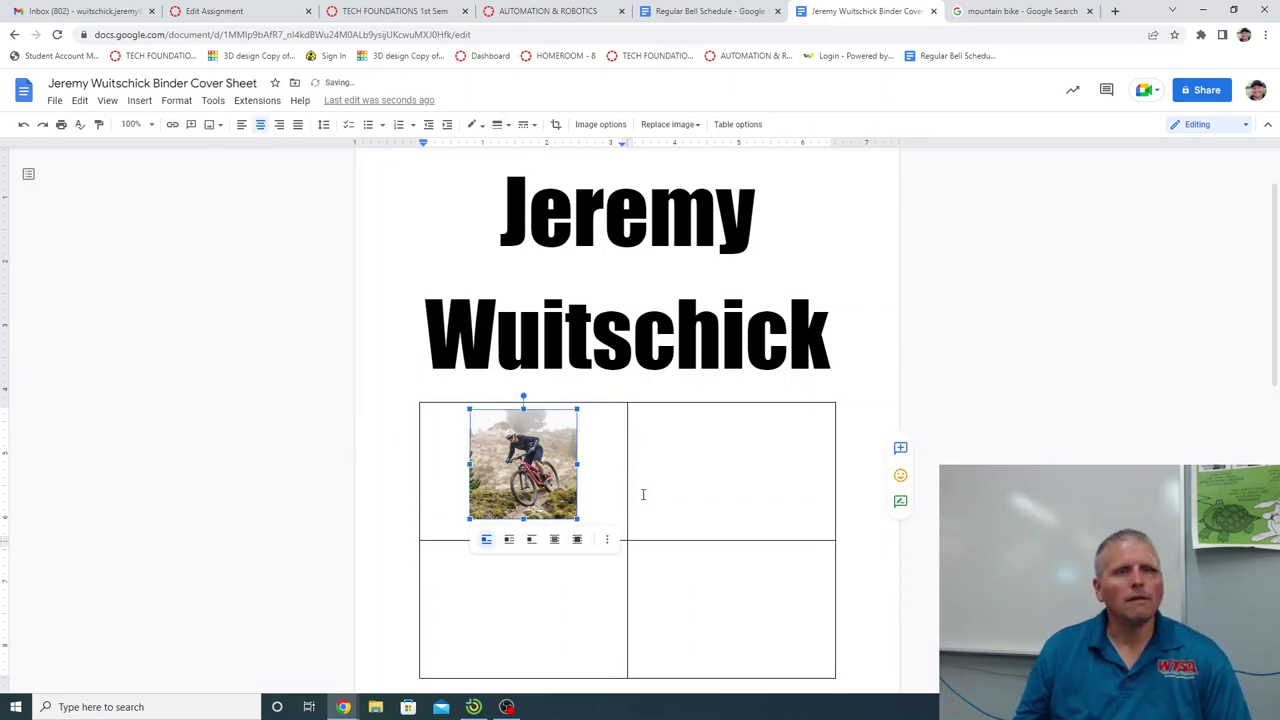
click(600, 463)
click(572, 514)
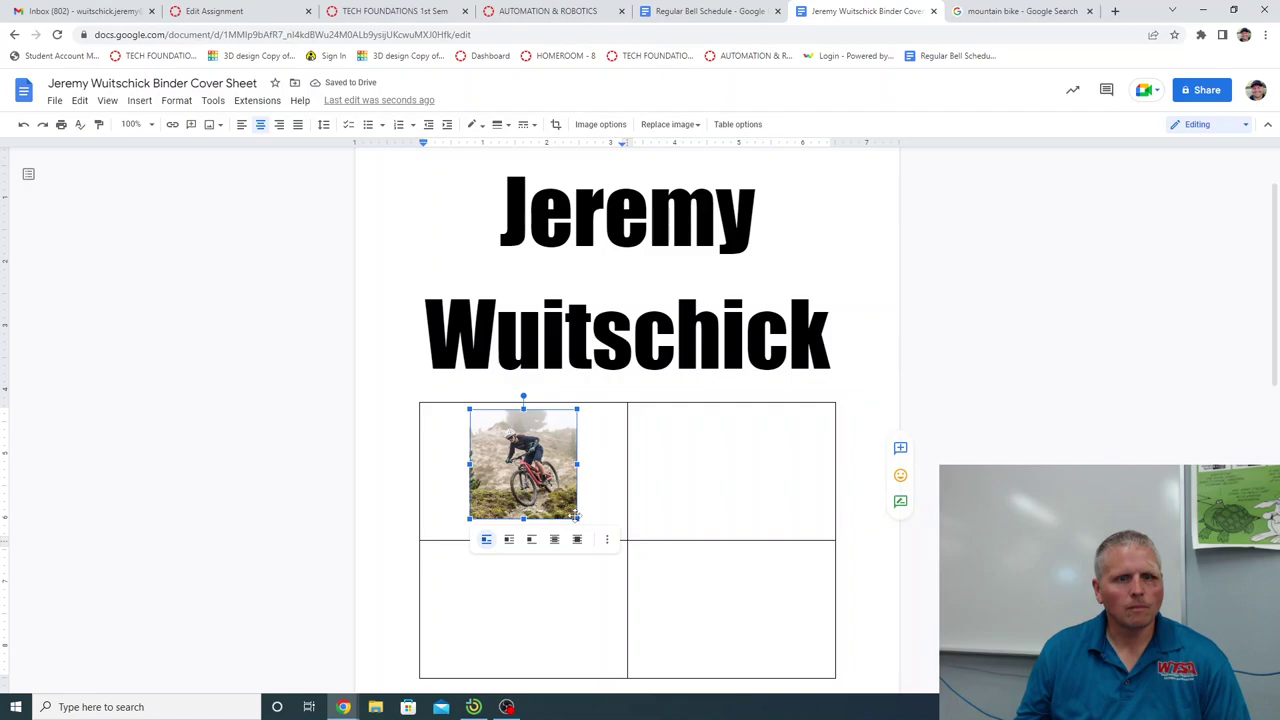
drag(577, 519, 586, 531)
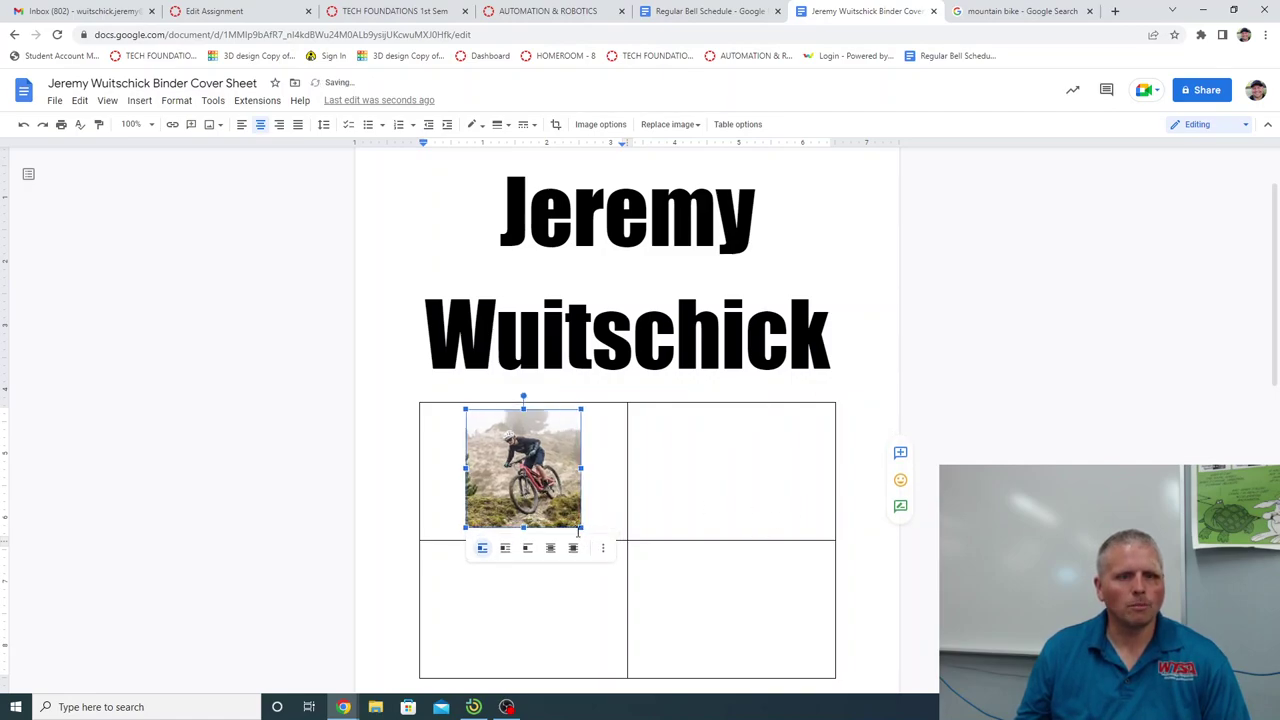
drag(578, 533, 588, 536)
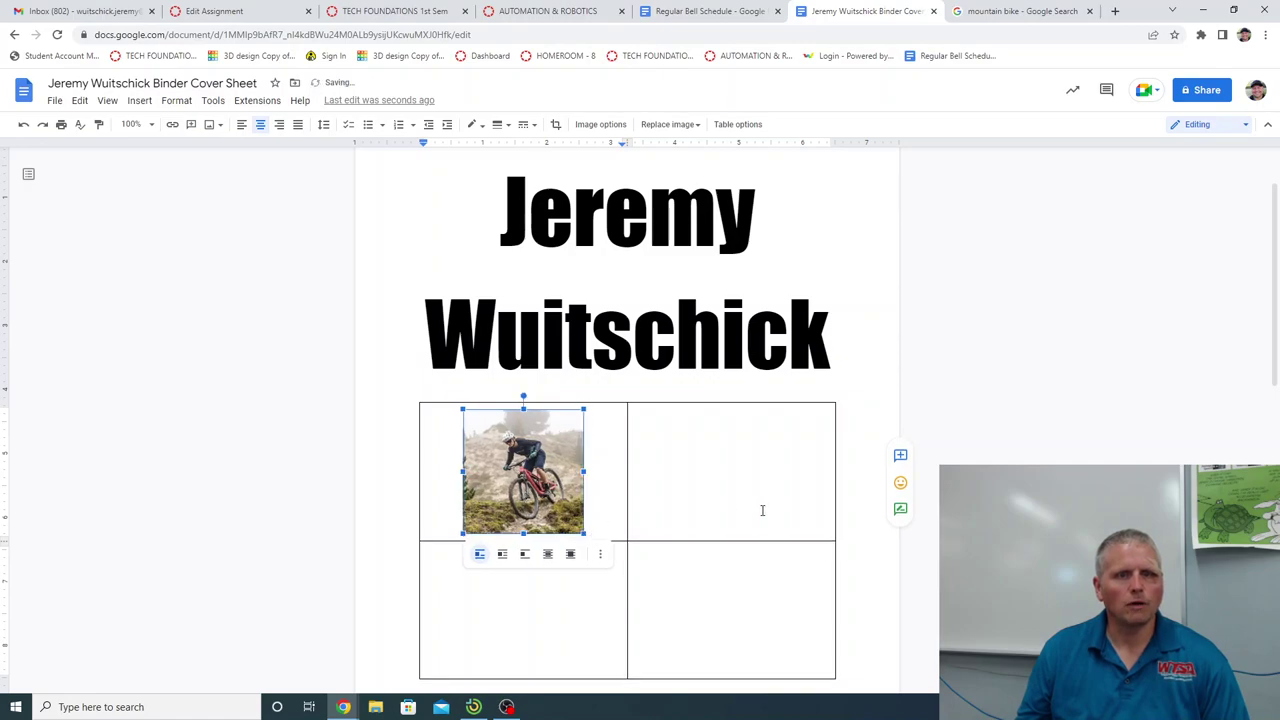
click(900, 555)
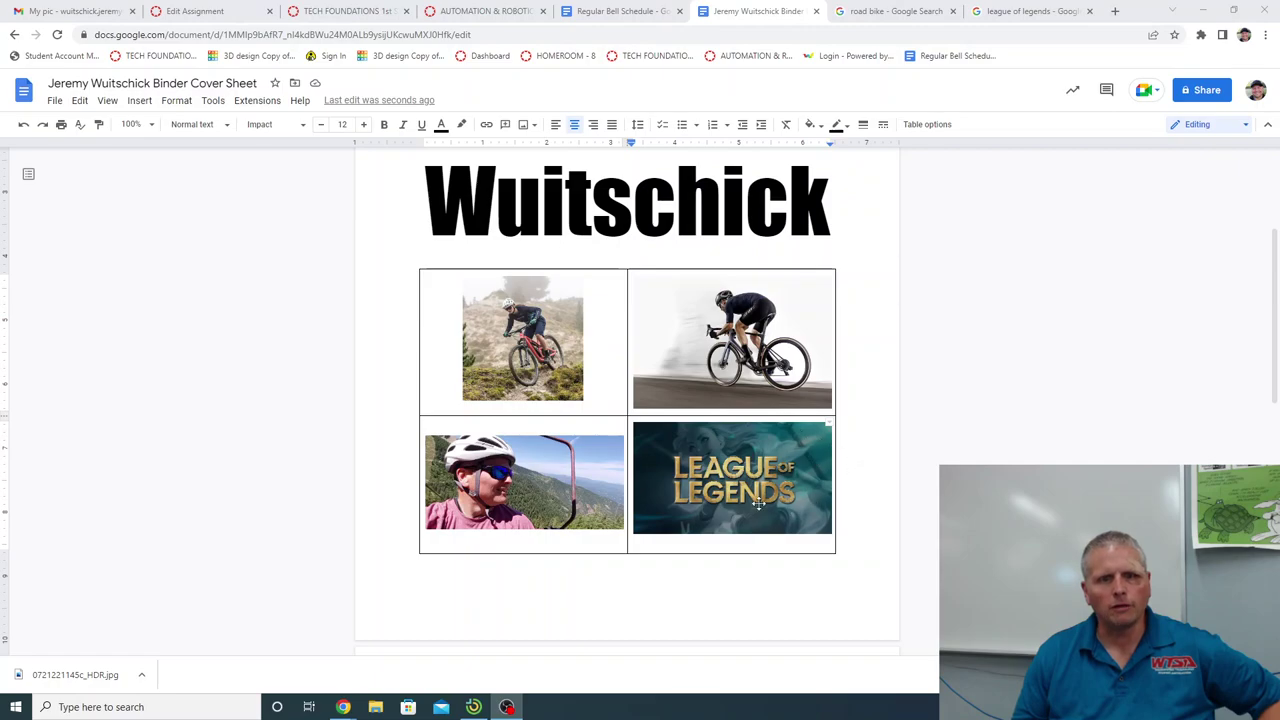
Put the insertion point on the empty line above the name.
scroll(910, 485, up, 3)
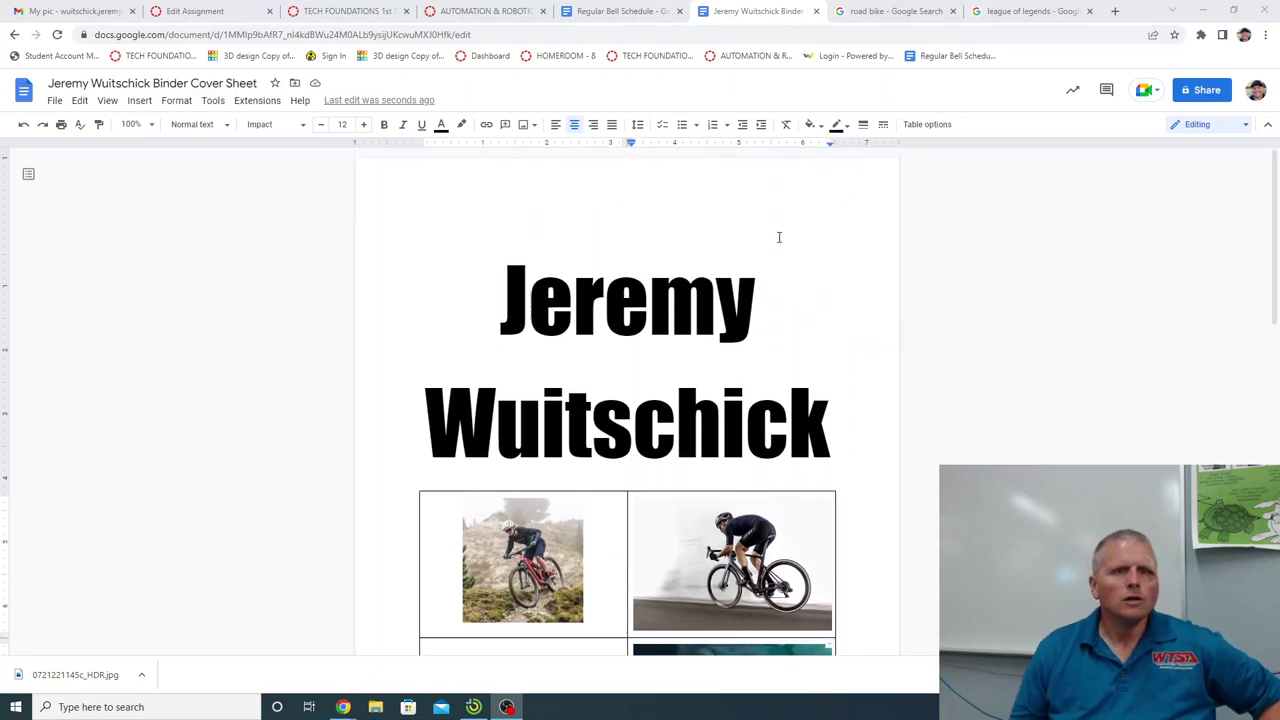
click(627, 227)
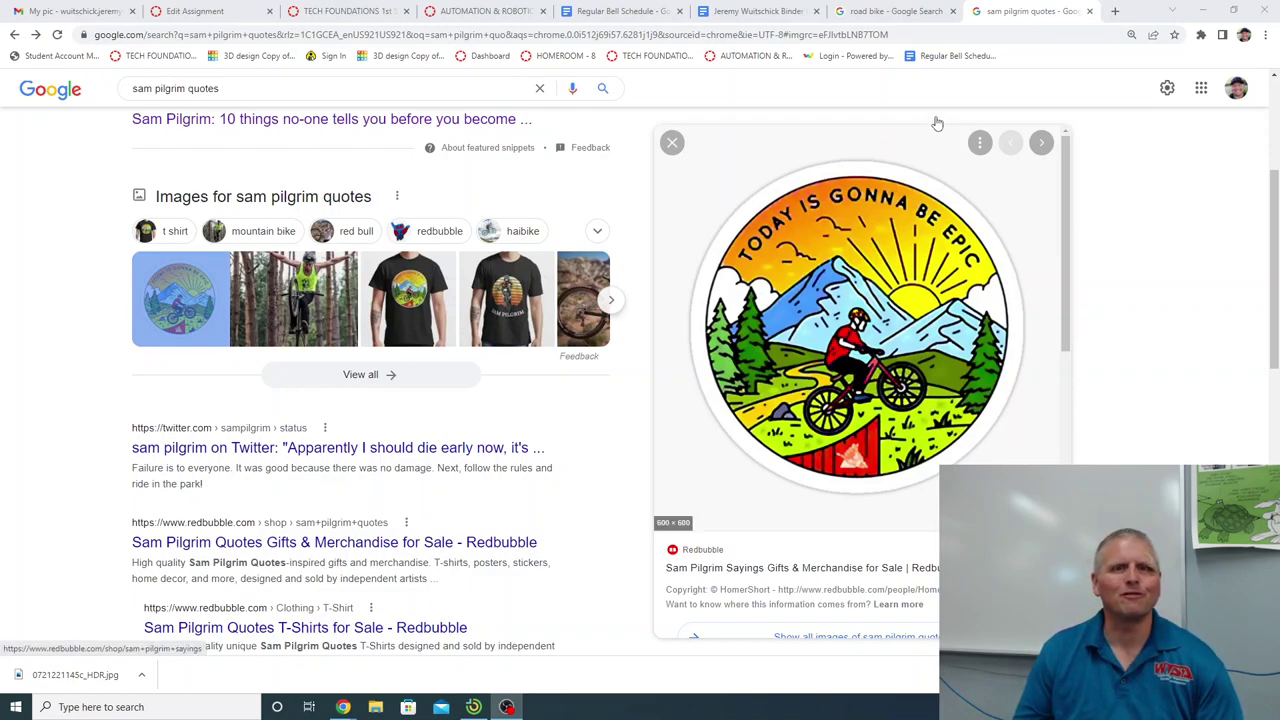
Above the name, type the quote "Today is gonna be EPIC" with the rider's attribution on its own line.
click(761, 12)
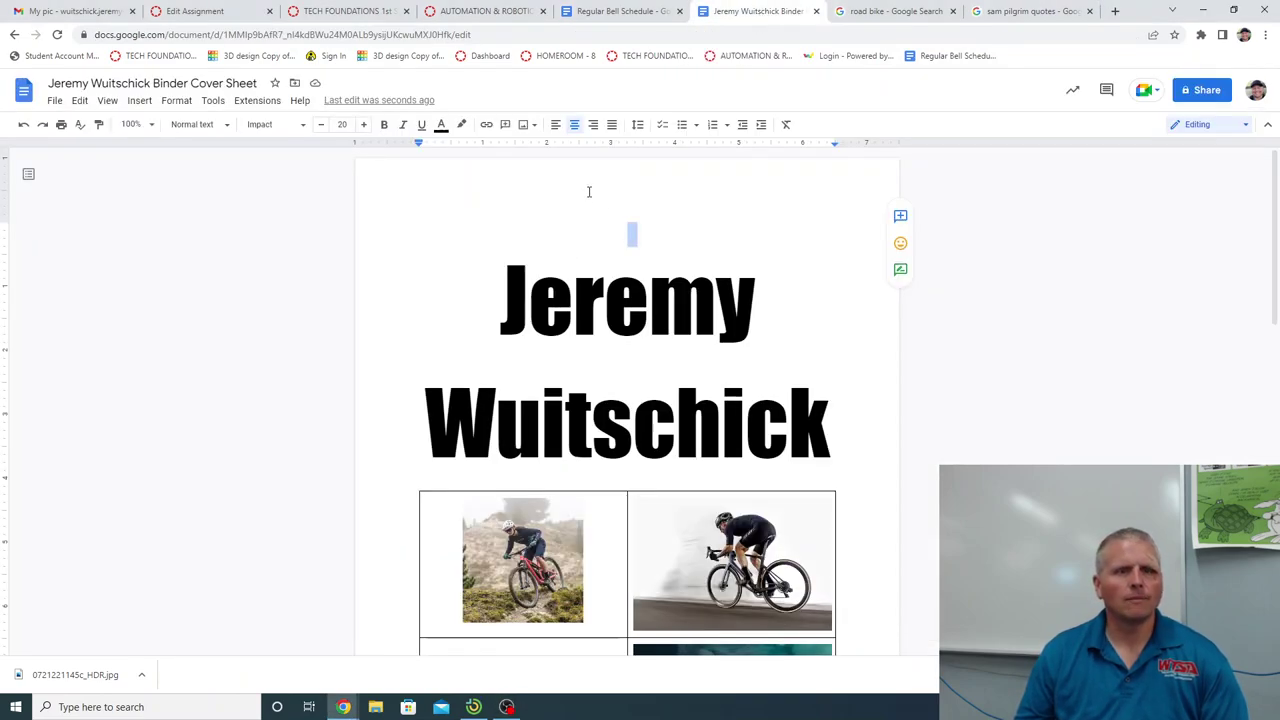
click(631, 230)
text("Today is)
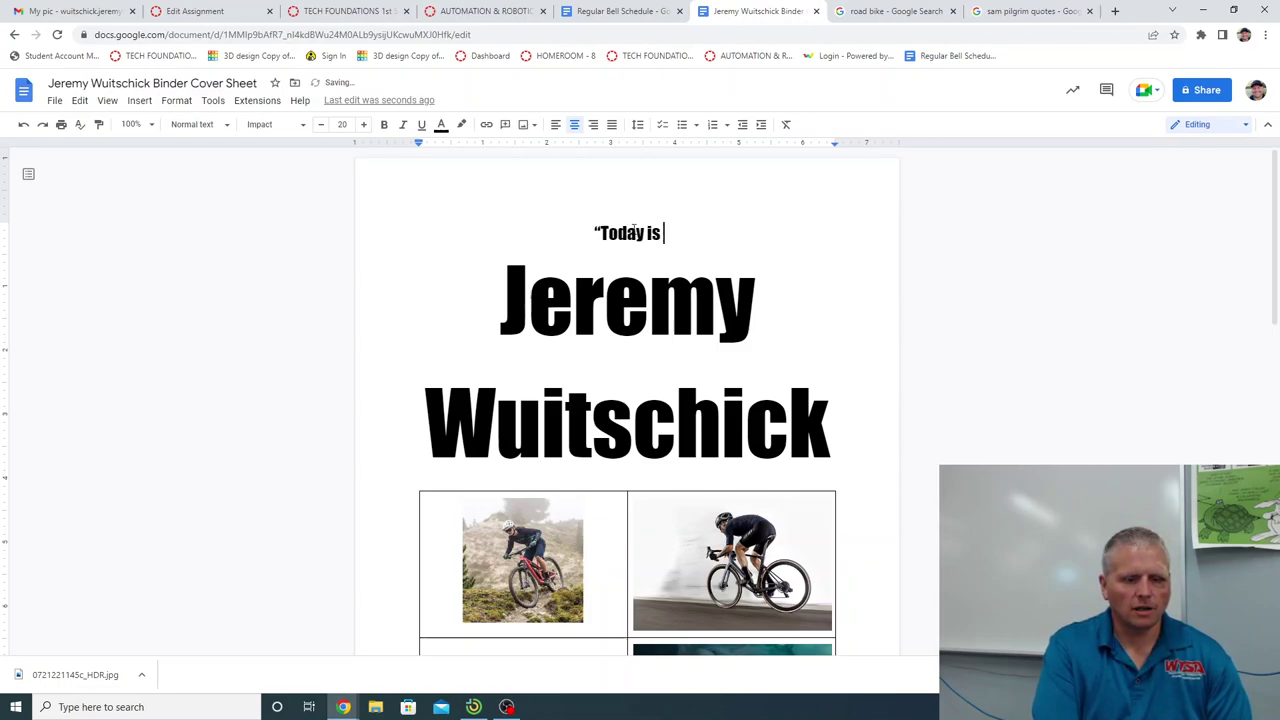
text( gonna )
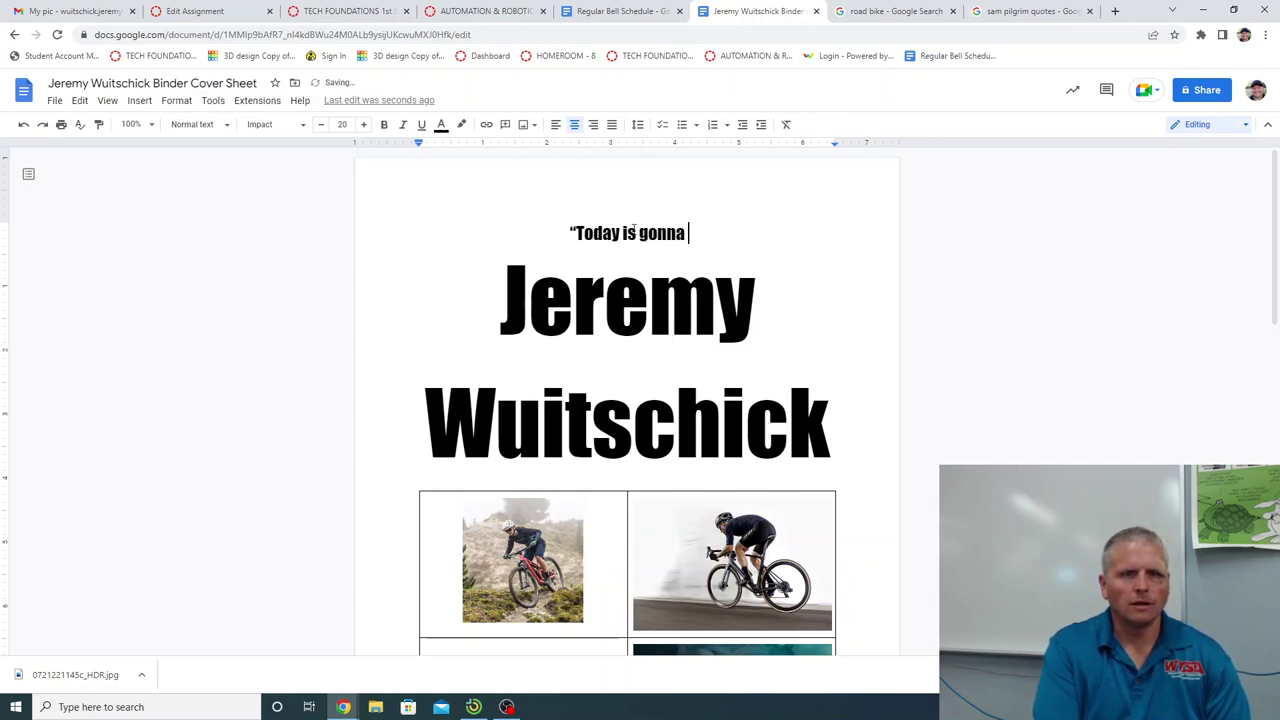
text(be Epi)
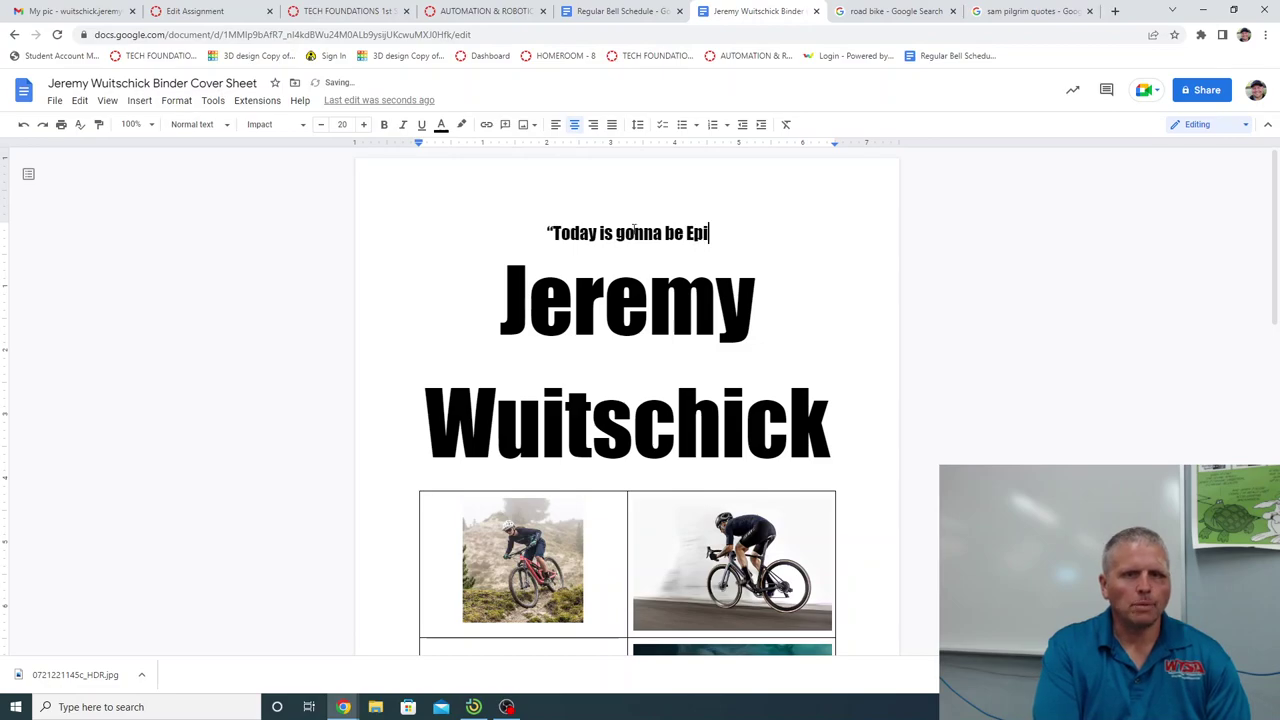
key(BackSpace)
key(BackSpace)
text(EPI)
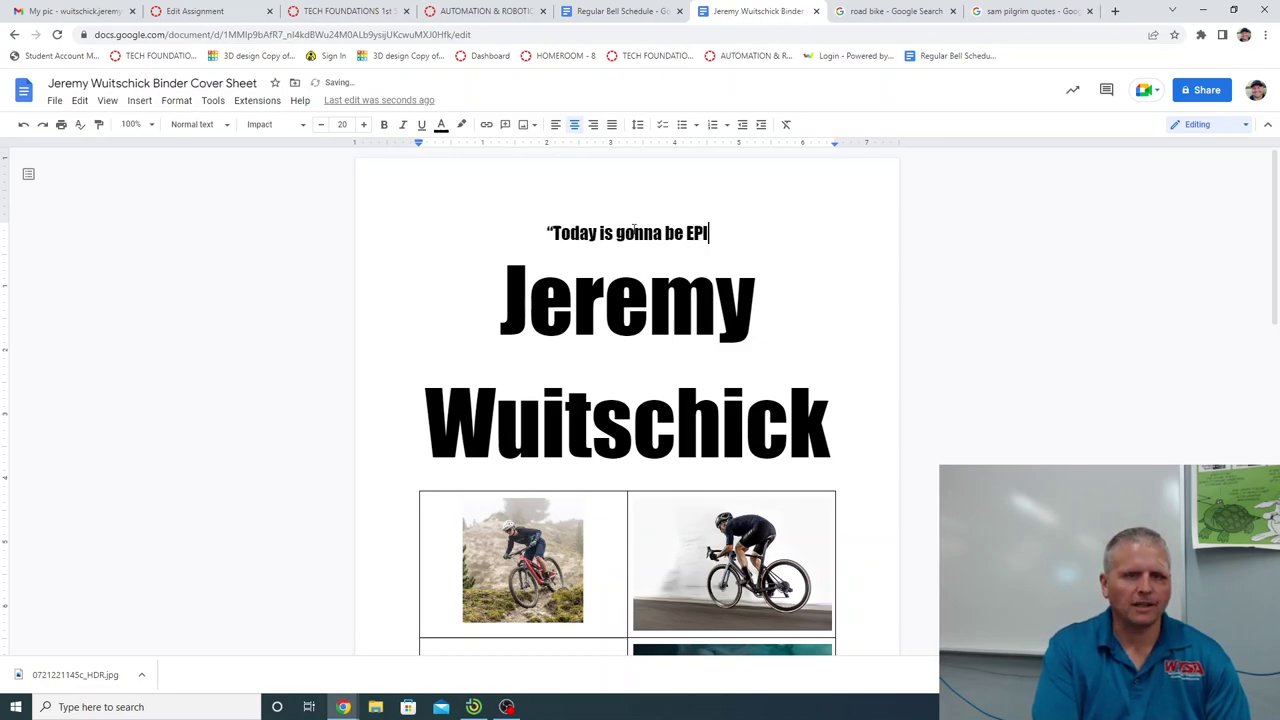
text(C")
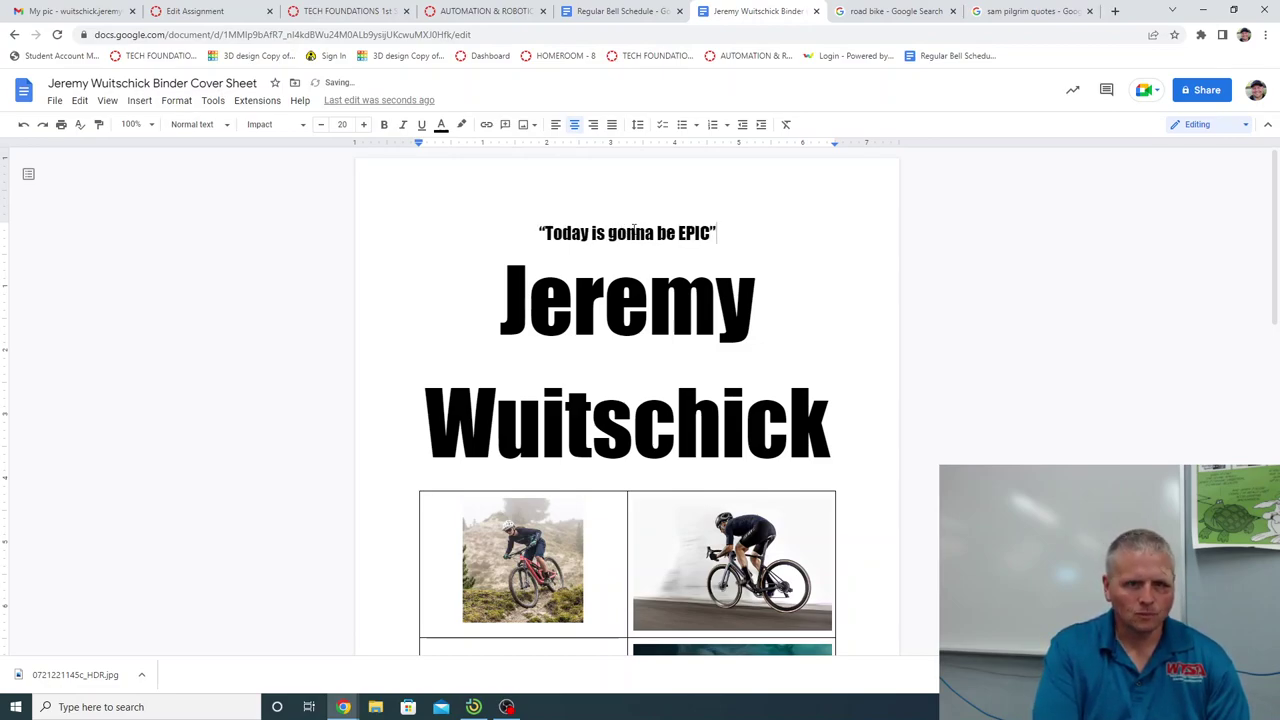
text( -)
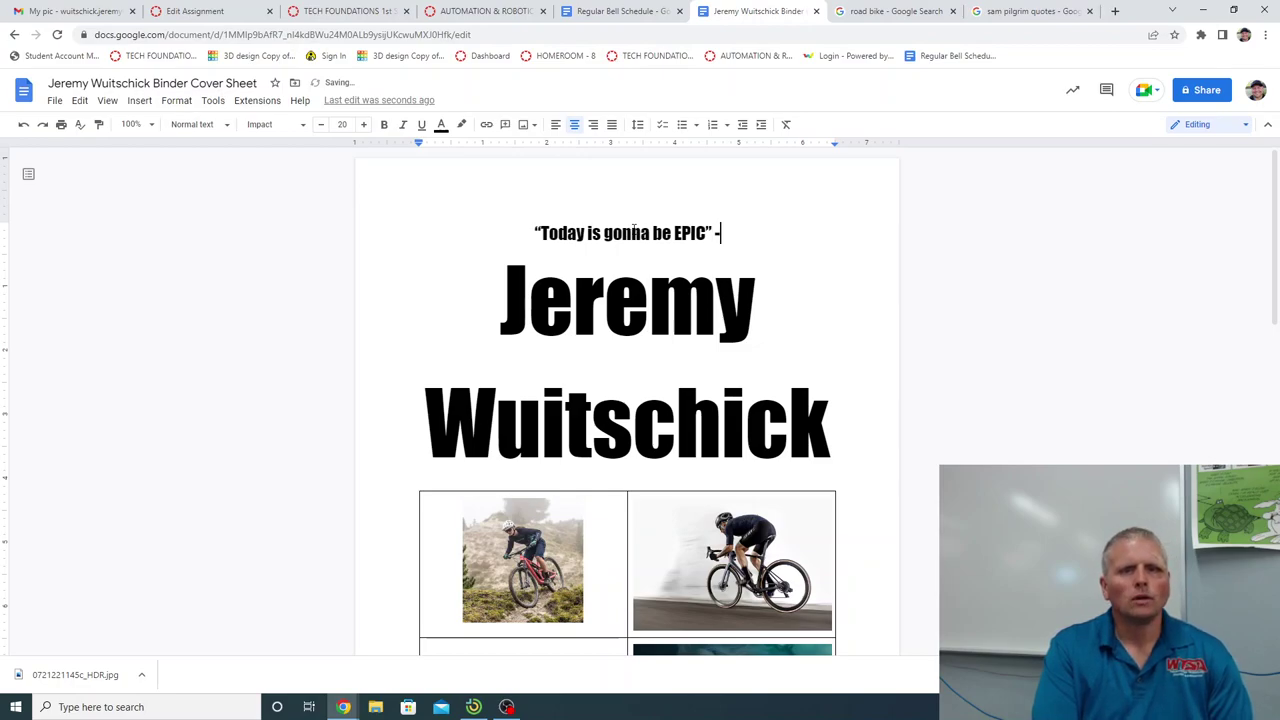
text(Sam)
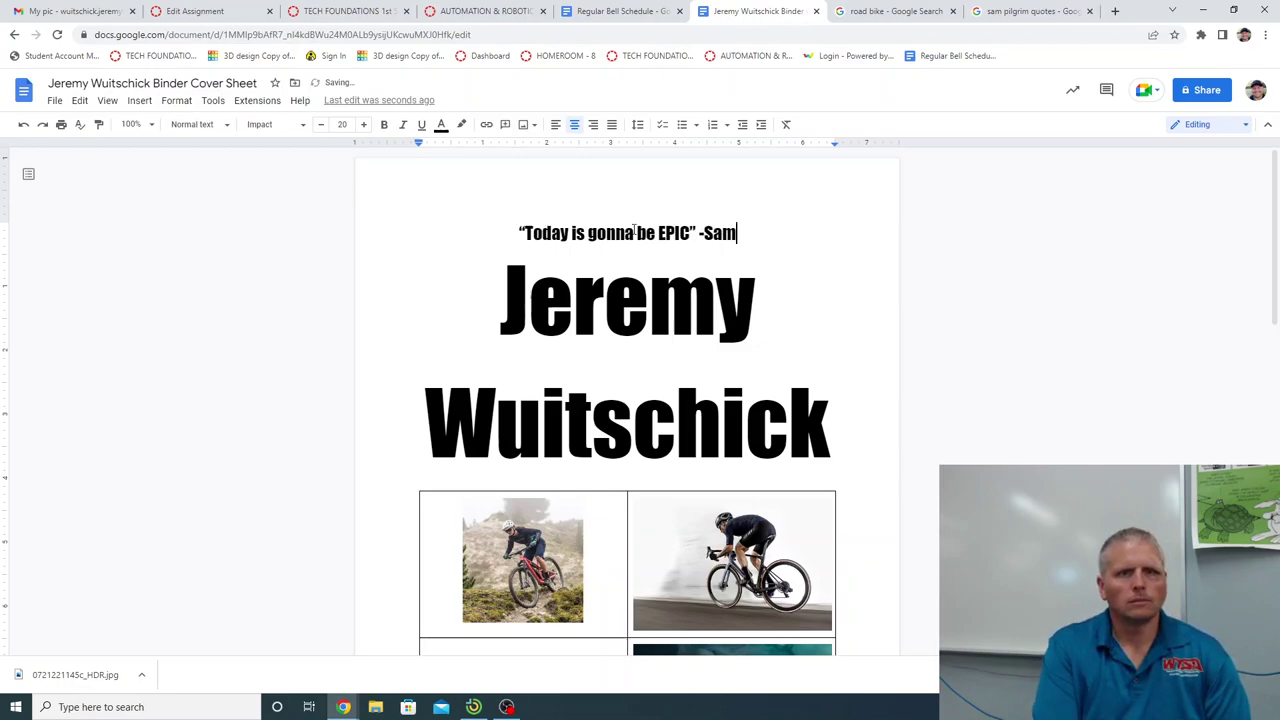
text( Pilgrim)
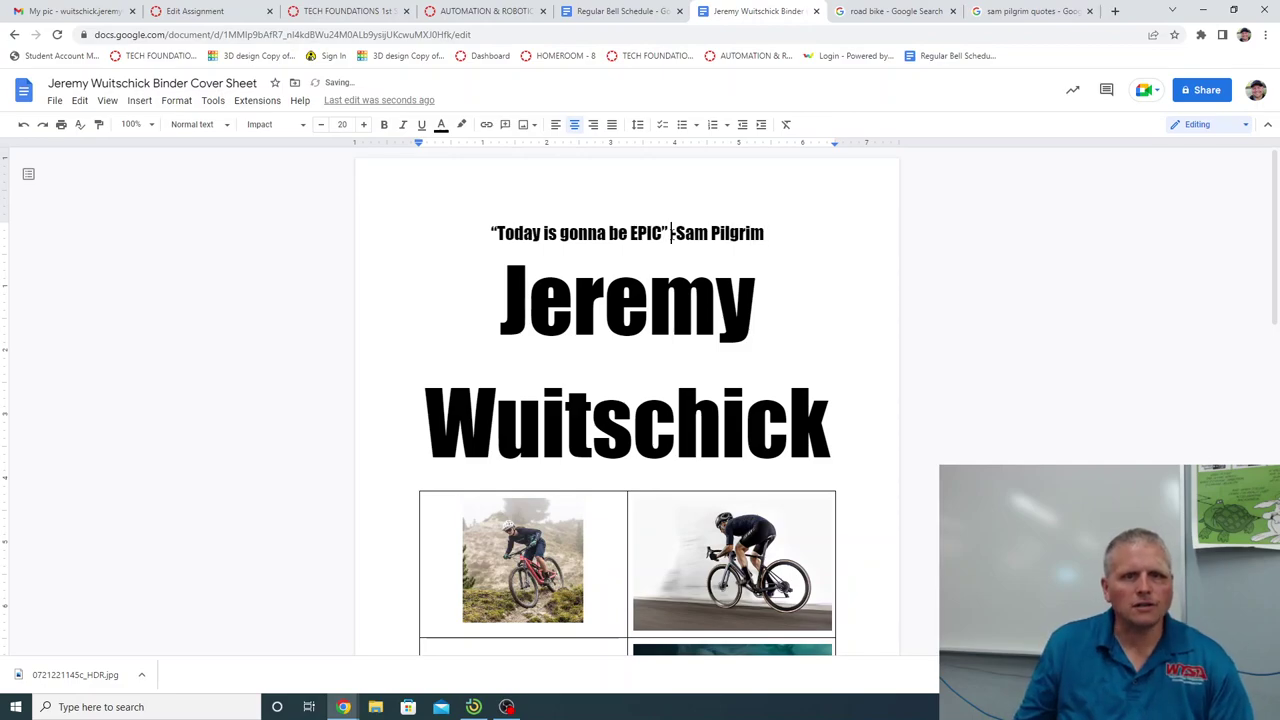
key(Return)
Reduce the name title's font size to 95.
scroll(717, 418, down, 3)
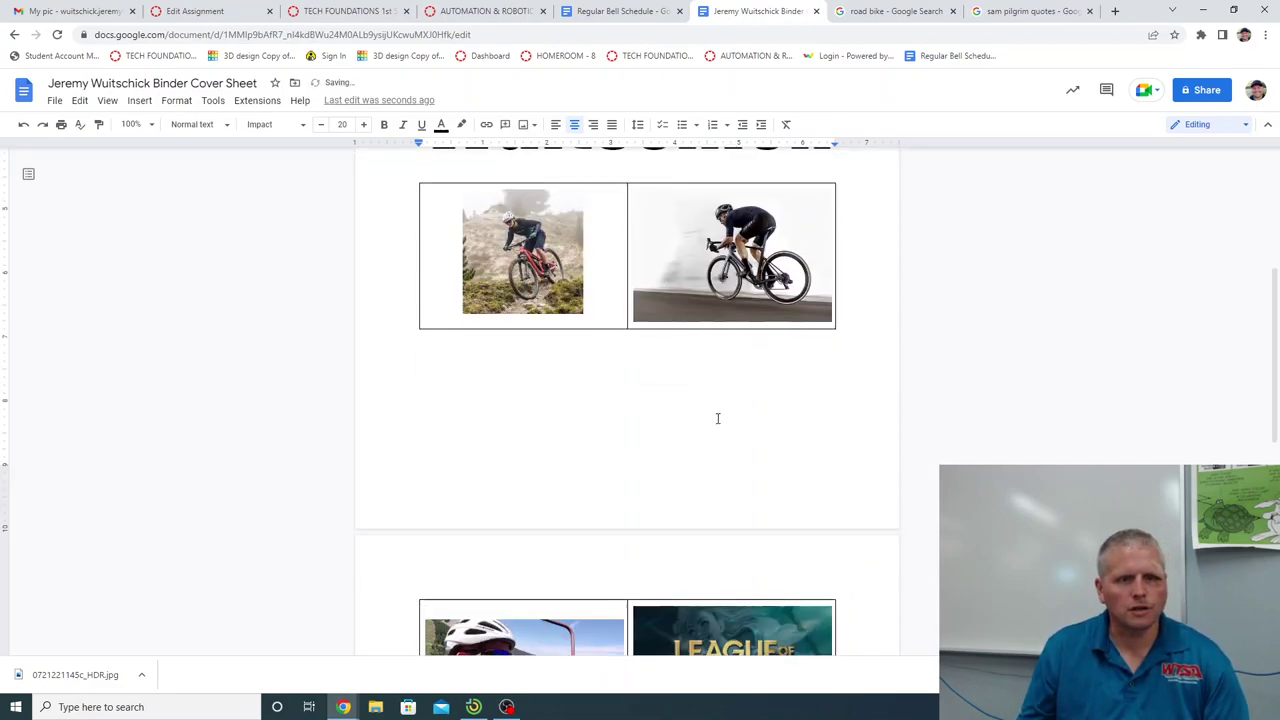
scroll(717, 418, up, 5)
drag(831, 450, 454, 344)
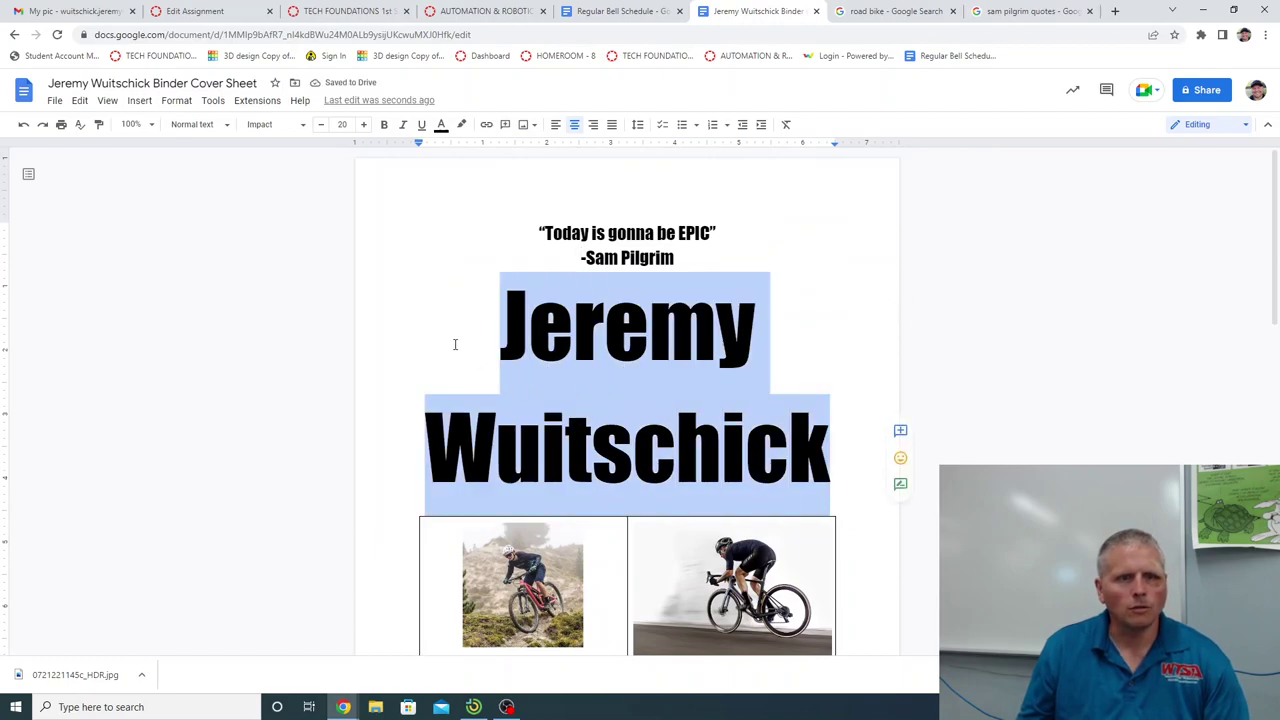
click(321, 125)
click(321, 125)
click(321, 125)
Reduce the attribution line beneath the quote to 14-point text.
scroll(397, 362, down, 3)
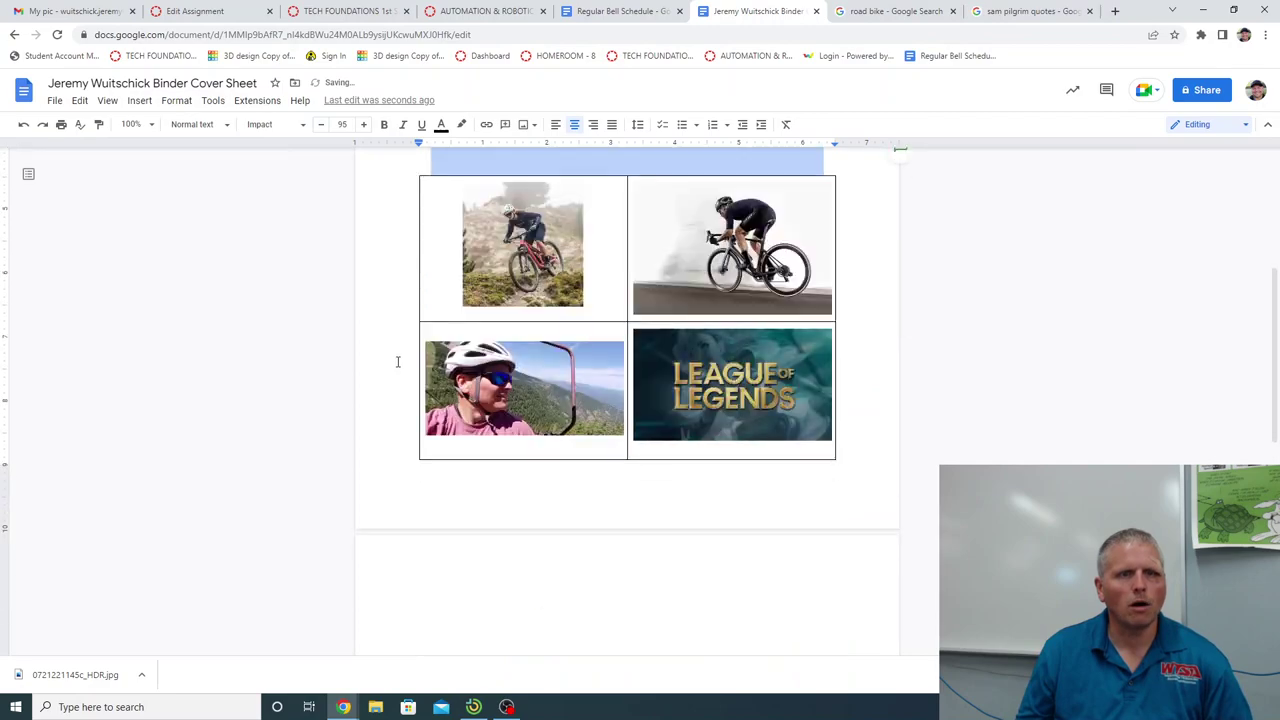
scroll(397, 362, up, 1)
scroll(891, 396, up, 2)
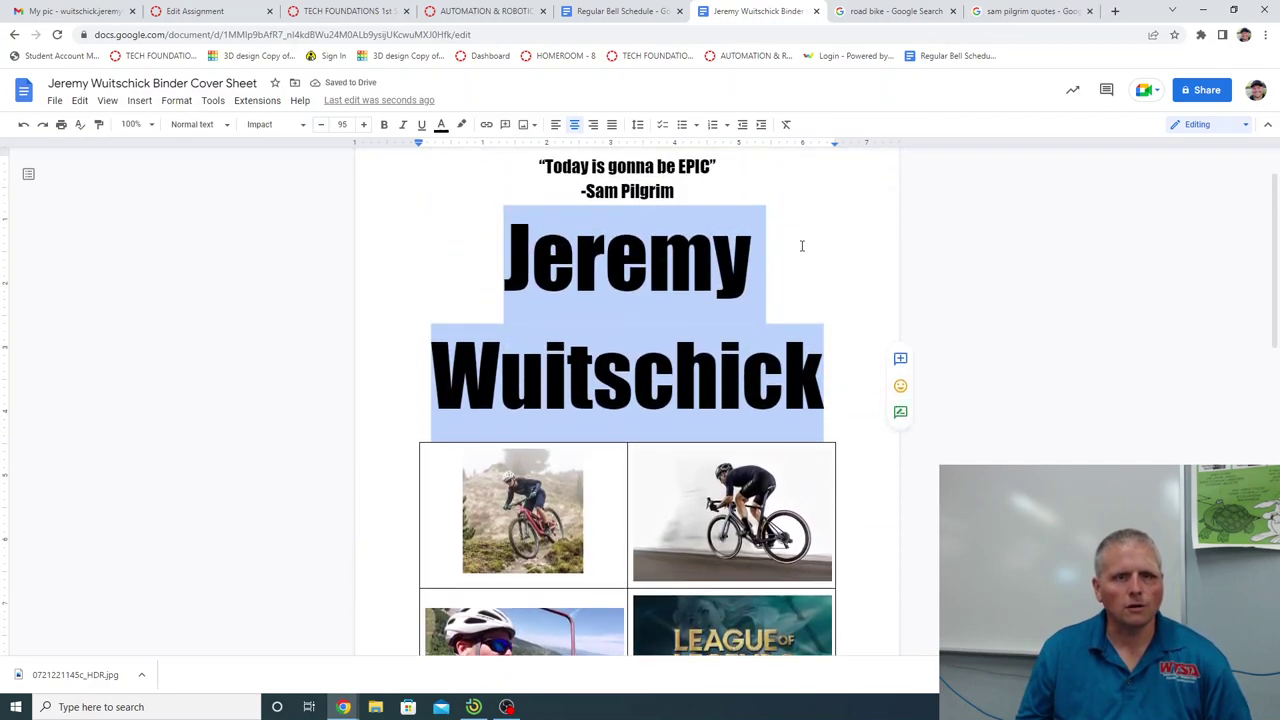
drag(673, 191, 508, 165)
click(541, 168)
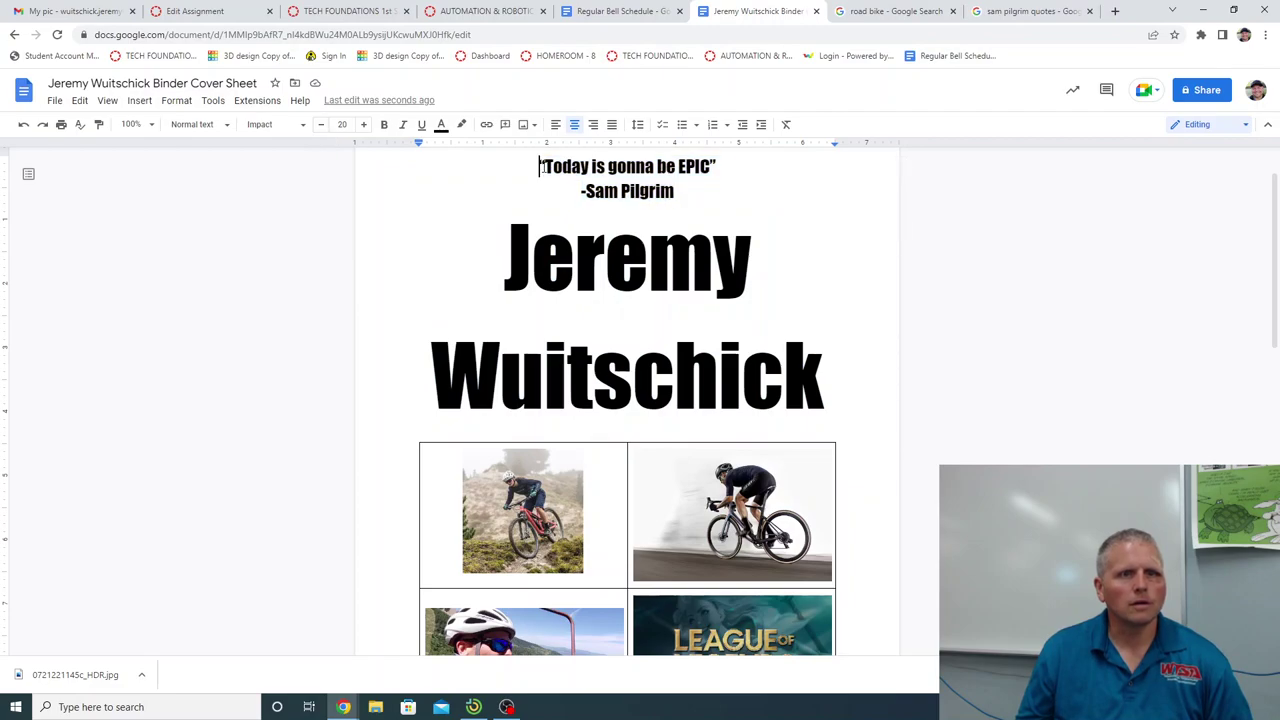
drag(576, 192, 677, 192)
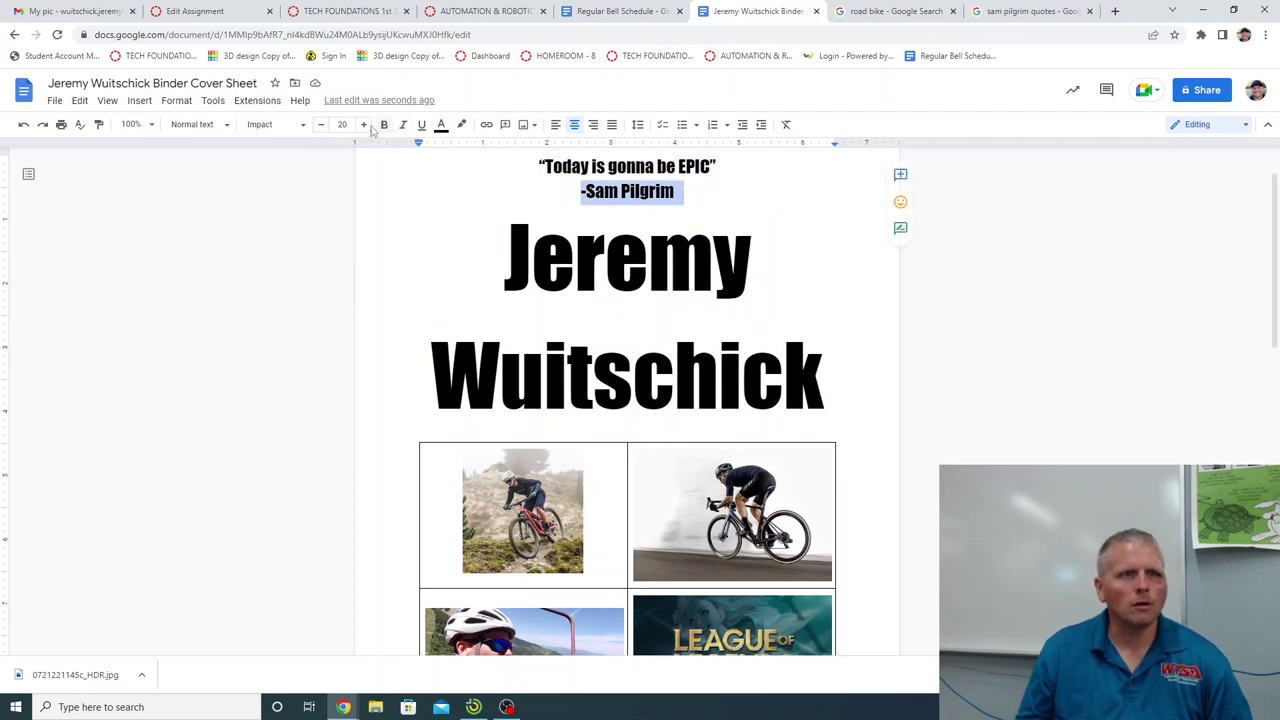
click(321, 125)
click(321, 125)
click(321, 125)
click(321, 125)
click(321, 125)
click(321, 125)
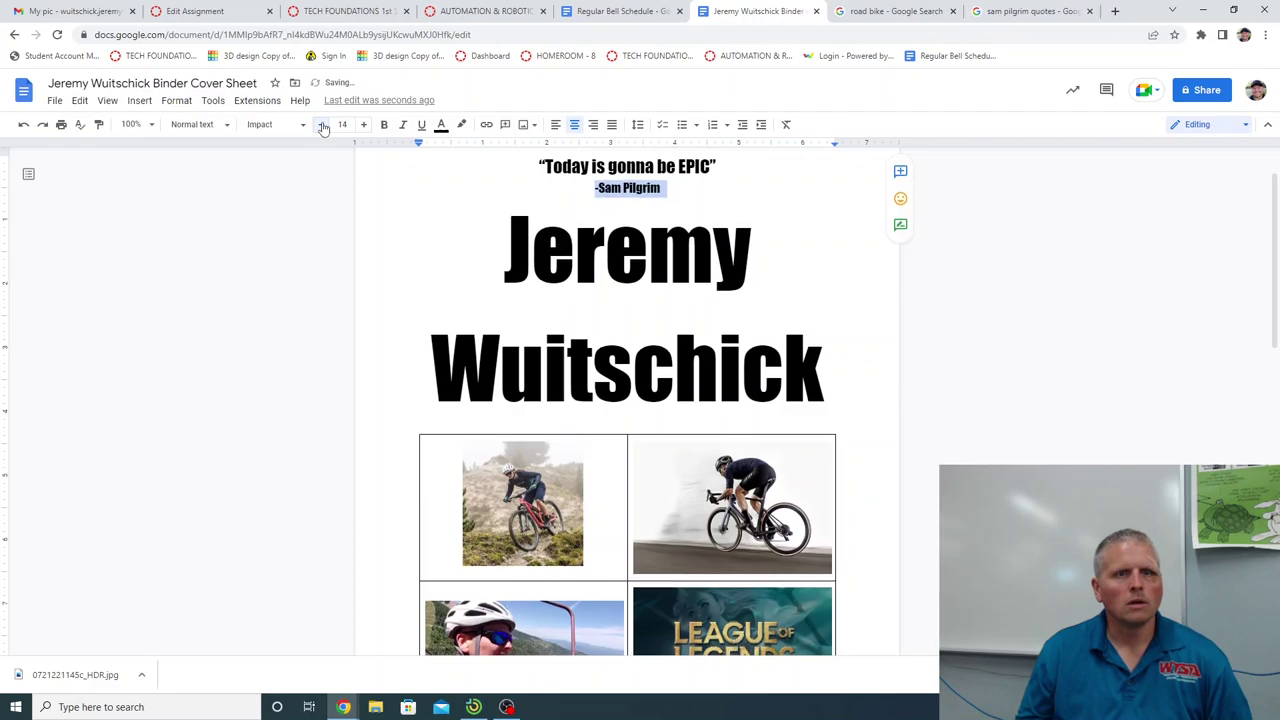
click(765, 200)
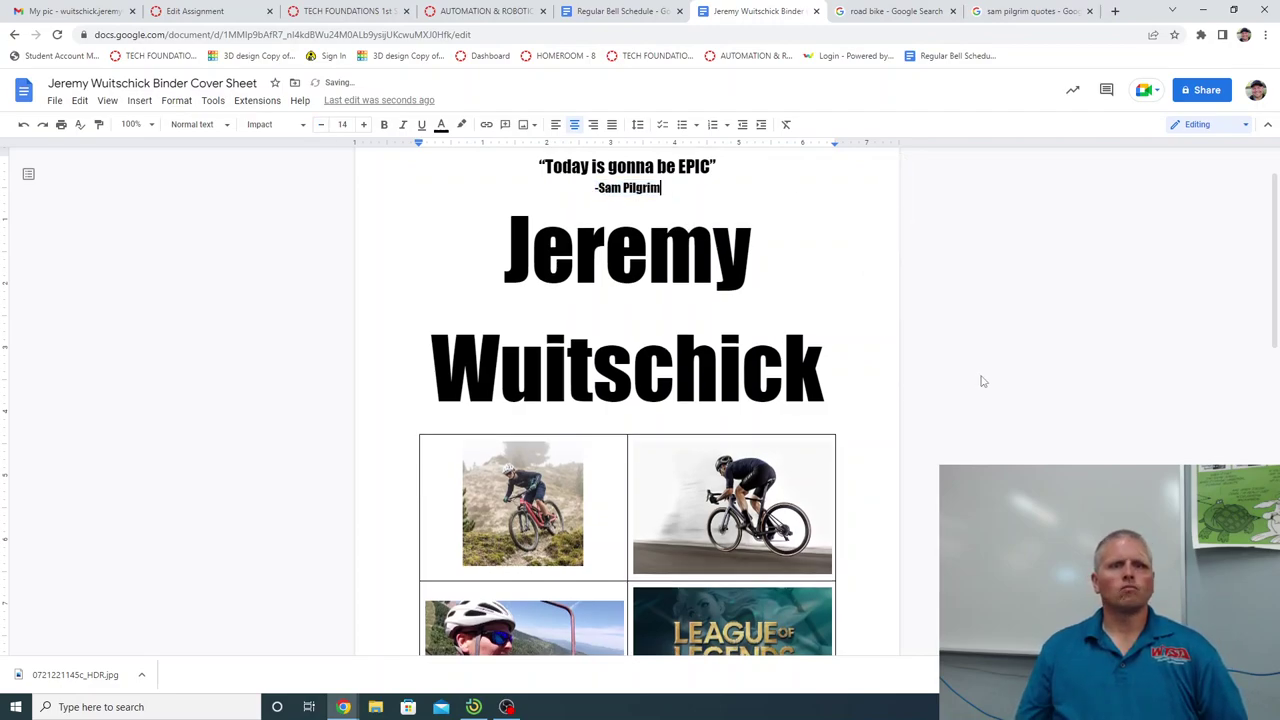
scroll(1000, 440, down, 3)
scroll(1006, 451, up, 4)
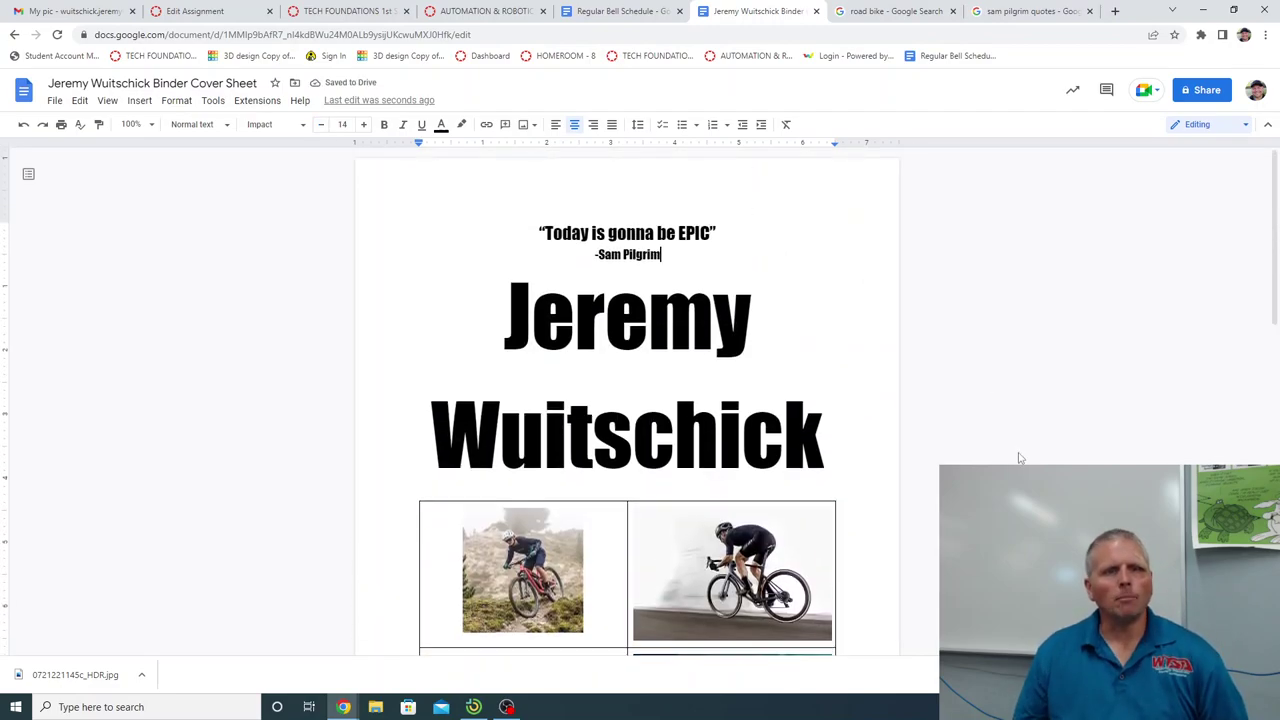
scroll(1002, 458, down, 3)
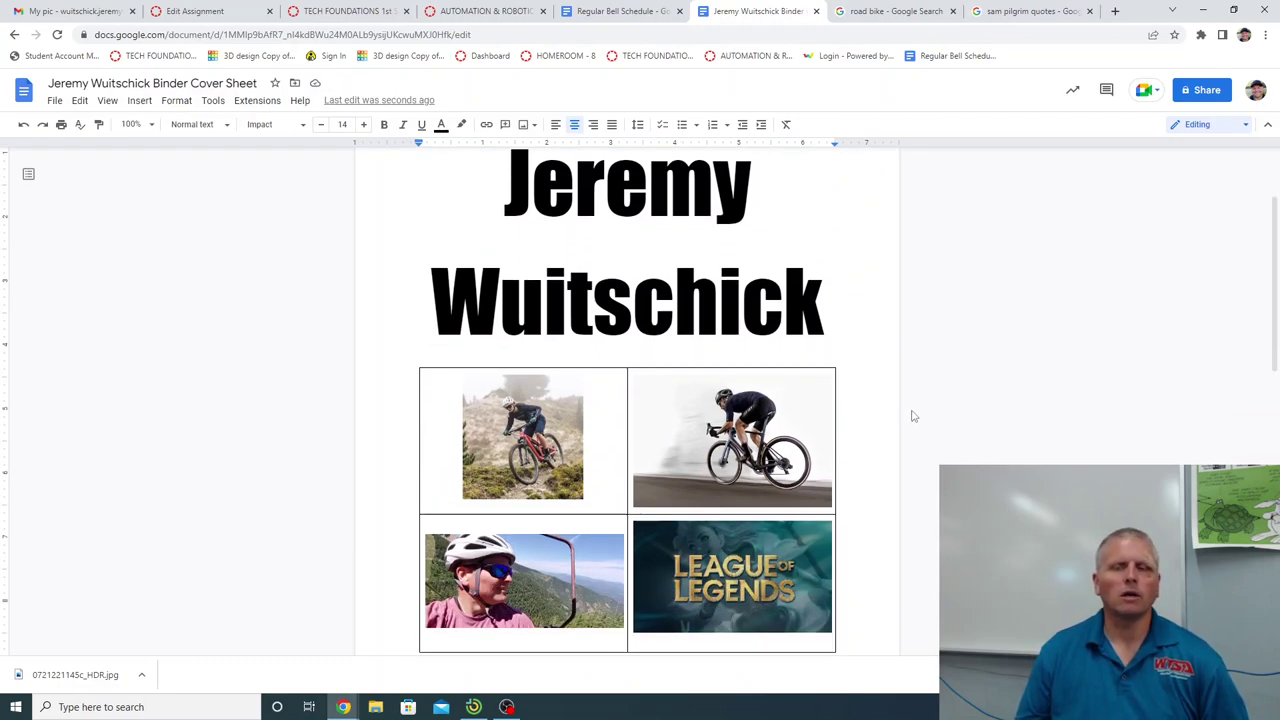
Change General access to 'Anyone with the link', copy the link, and switch to the Canvas tab.
click(1197, 92)
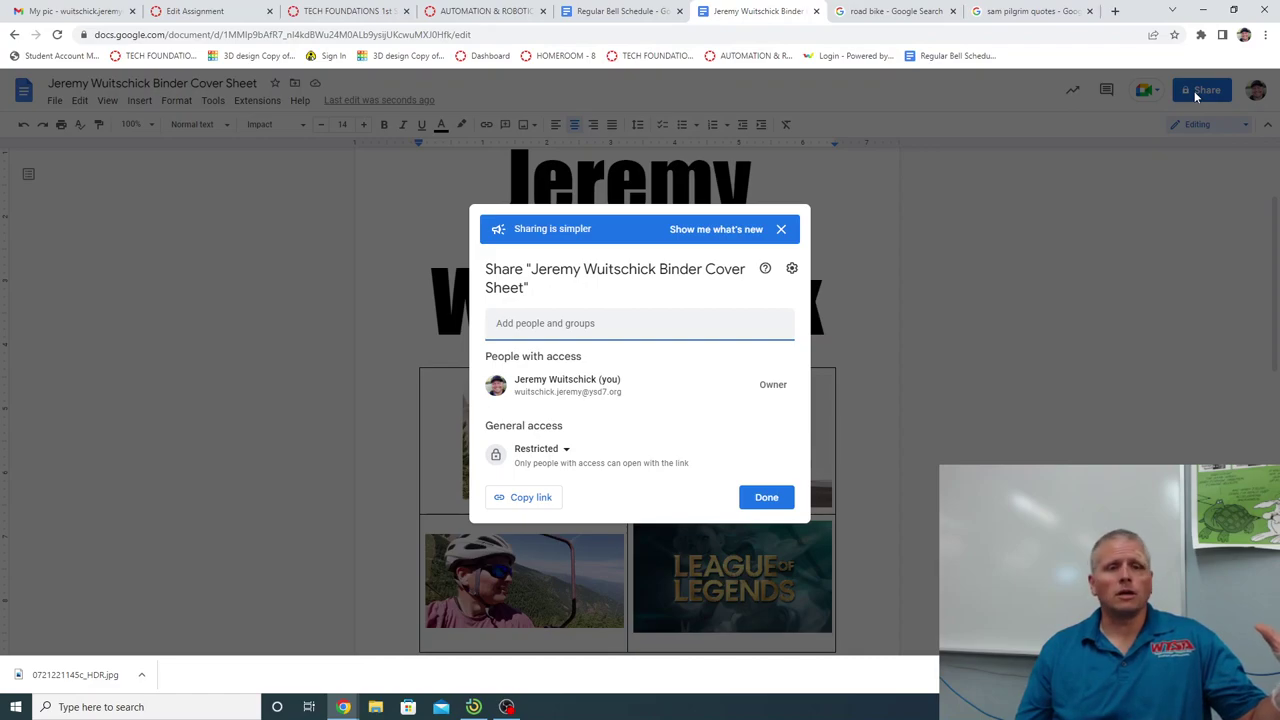
click(564, 450)
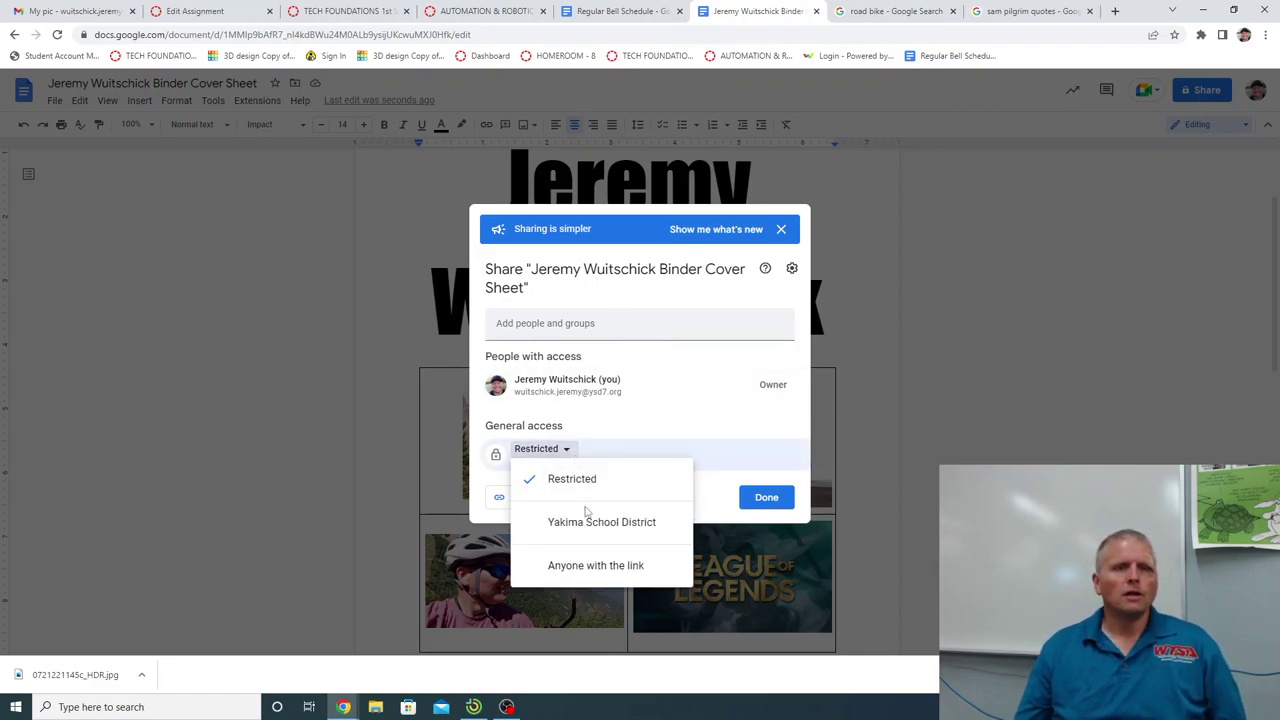
click(593, 566)
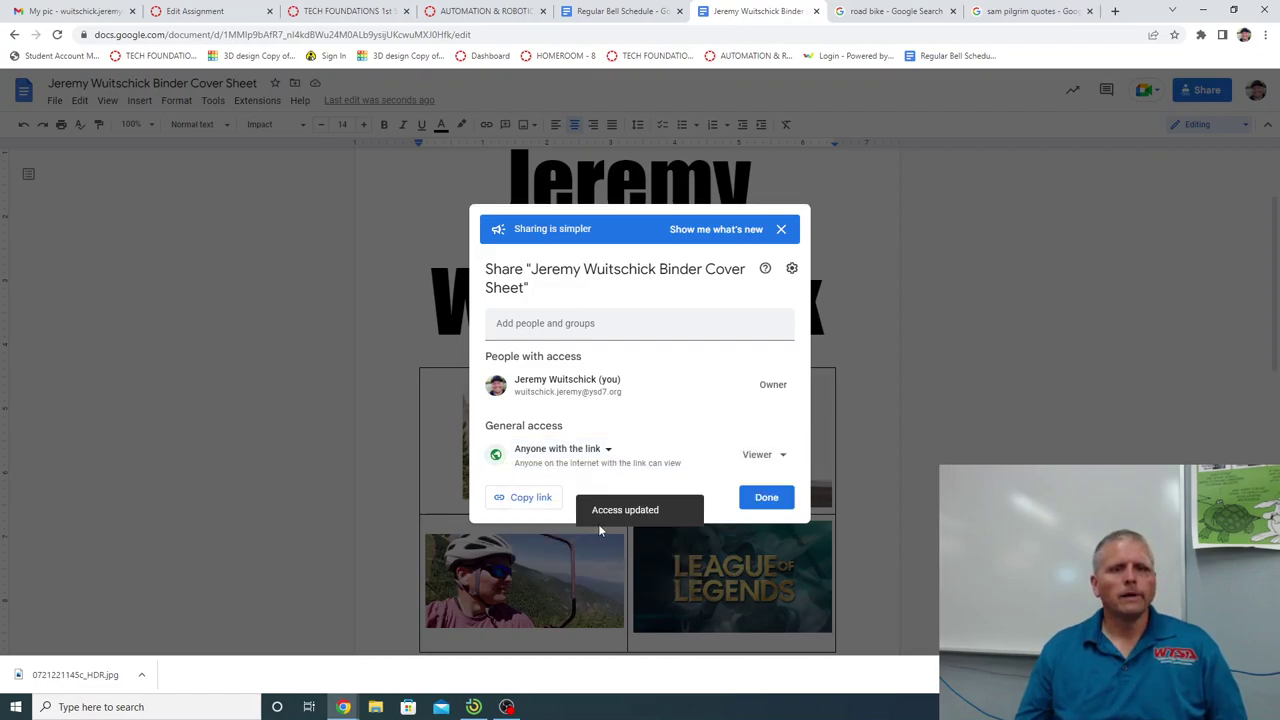
click(531, 503)
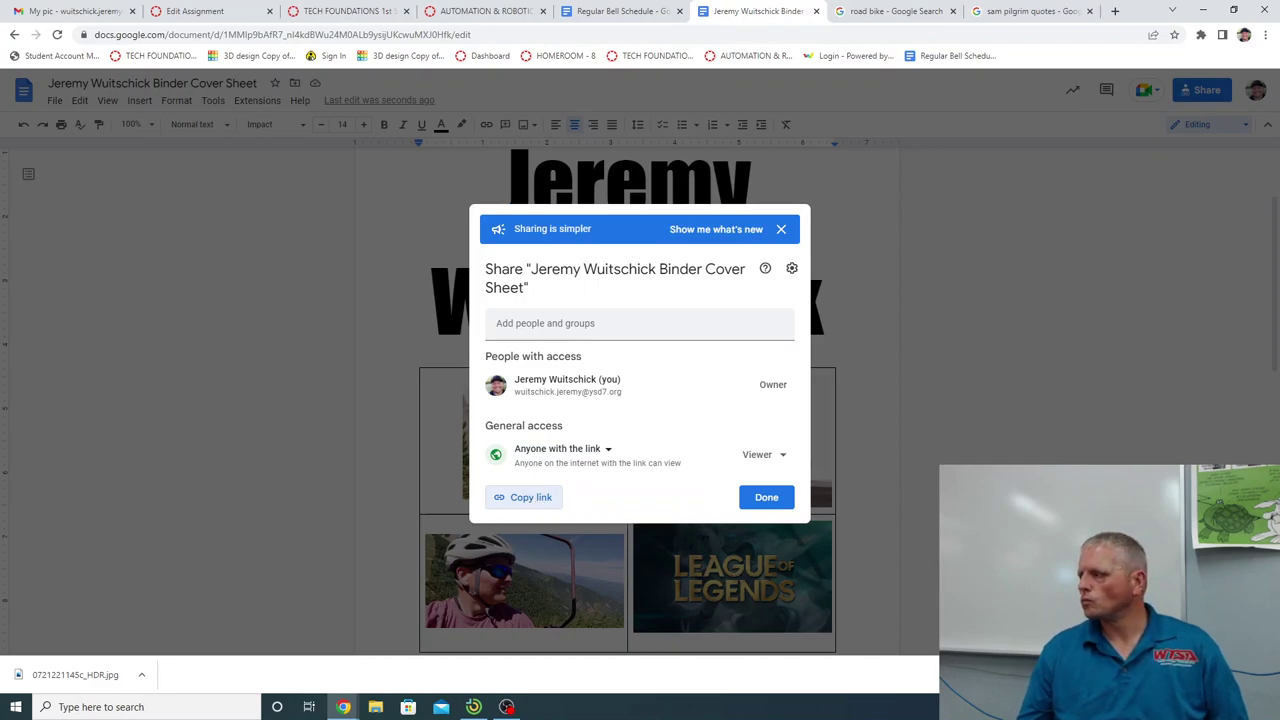
key(ctrl+2)
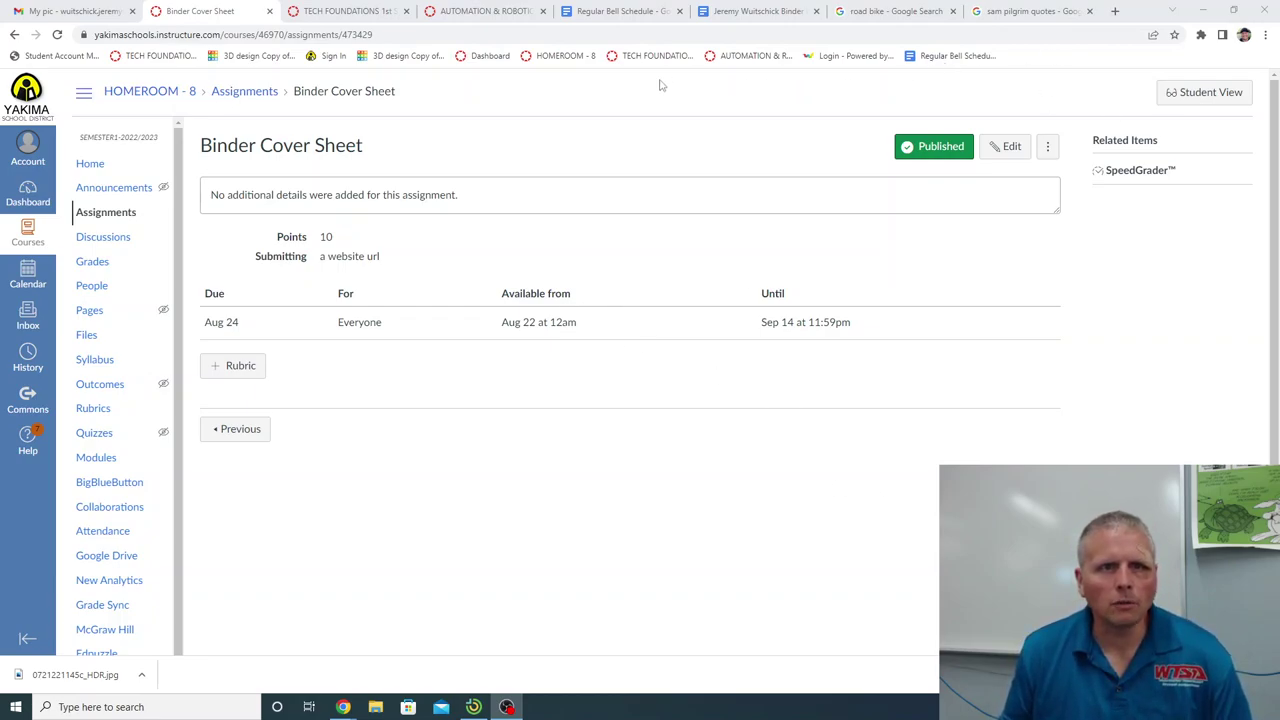
In Student View, start the Binder Cover Sheet assignment, paste the document link as the Website URL, and submit.
click(1228, 99)
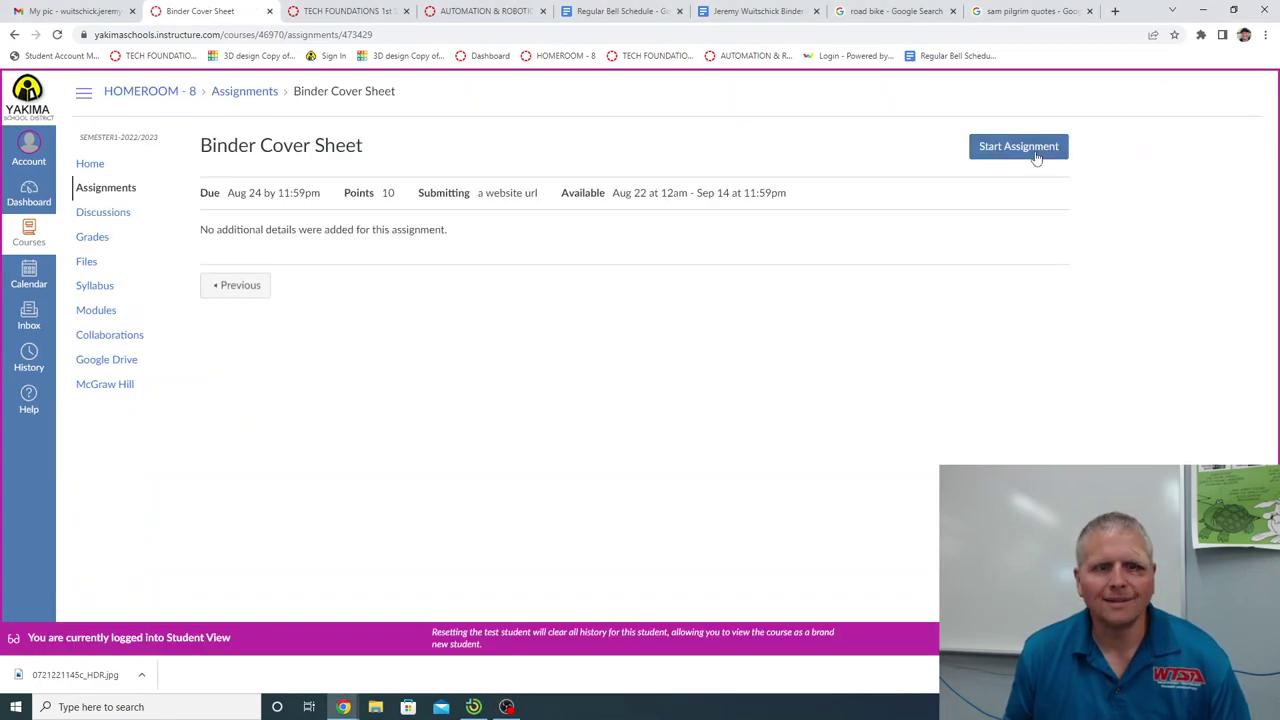
click(1012, 150)
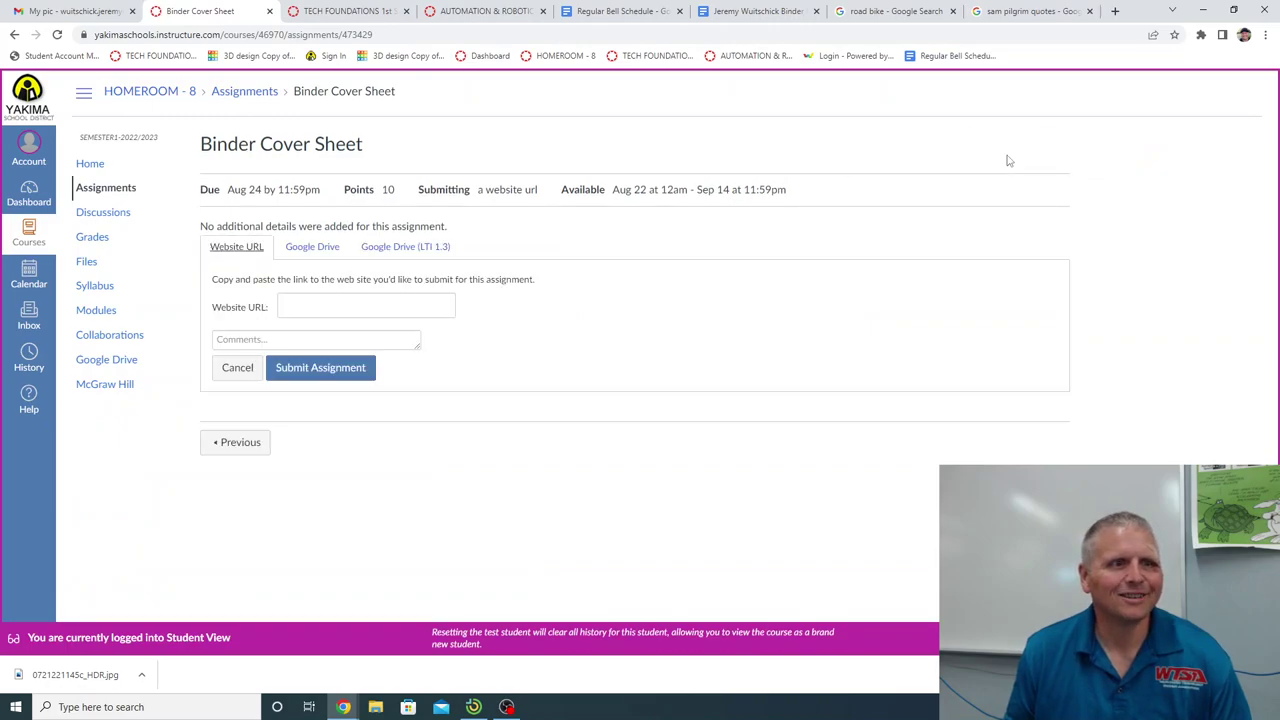
click(298, 306)
right_click(294, 310)
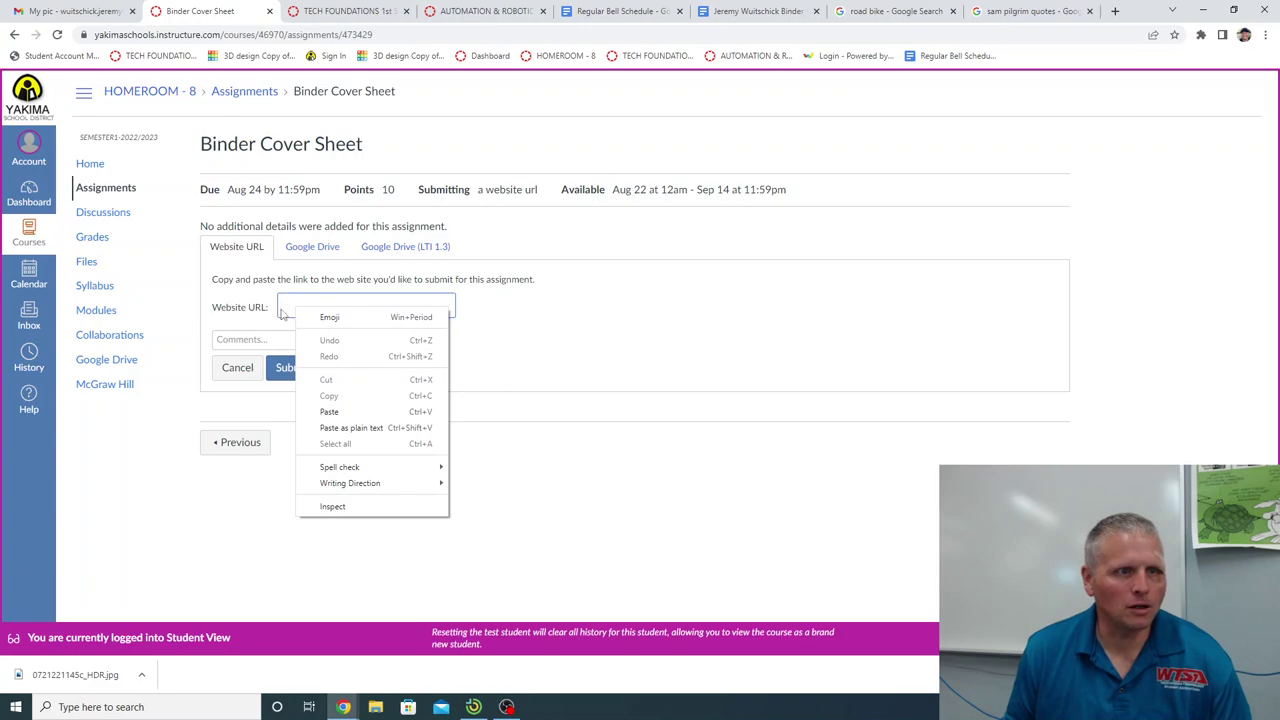
click(345, 413)
click(349, 434)
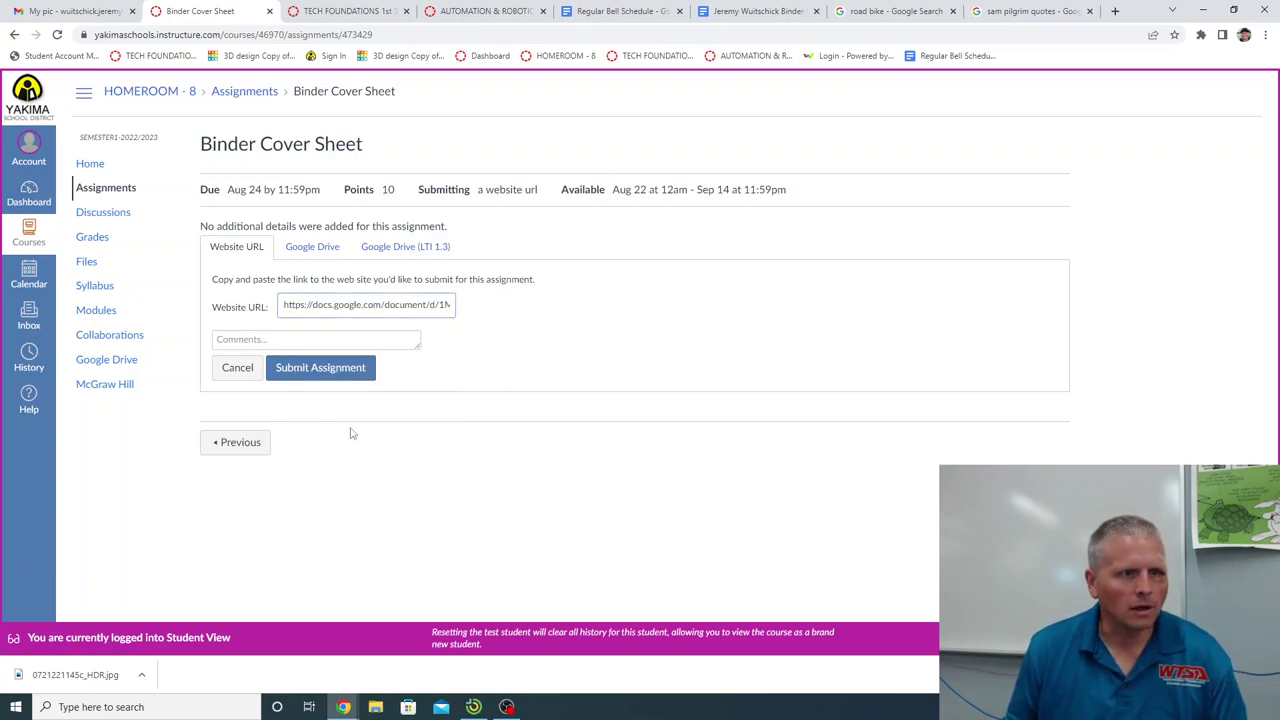
click(320, 368)
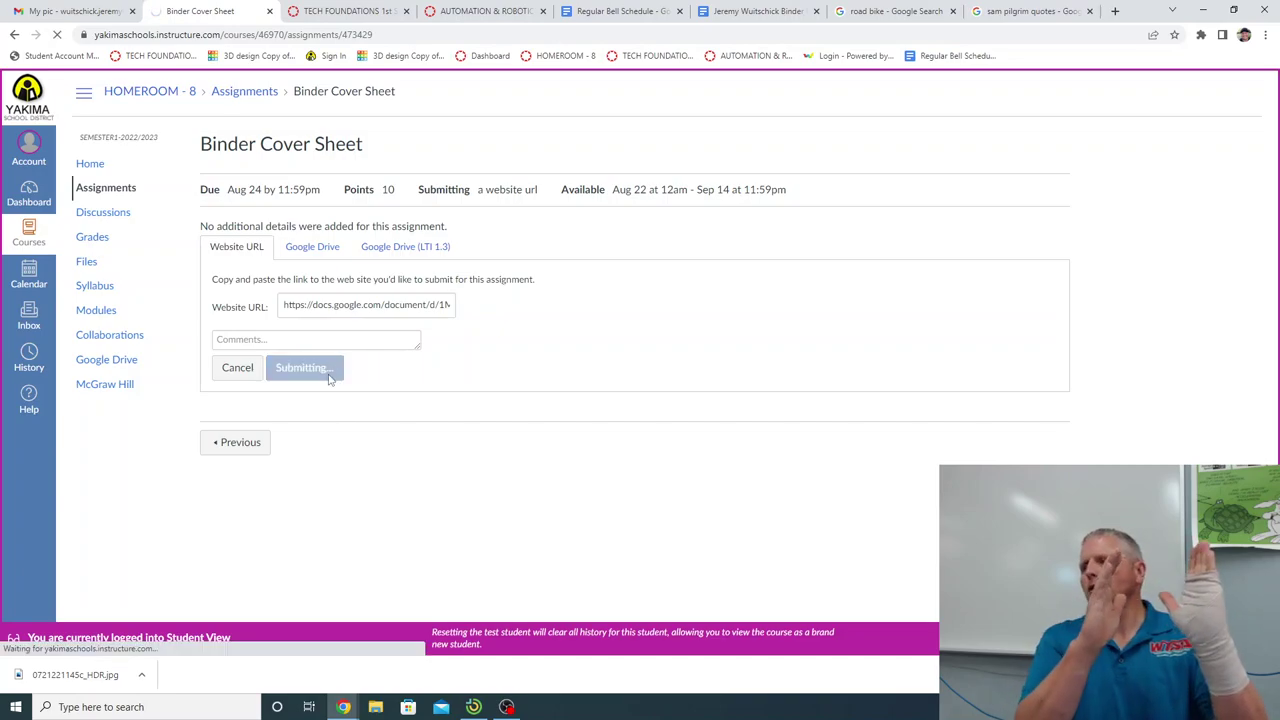